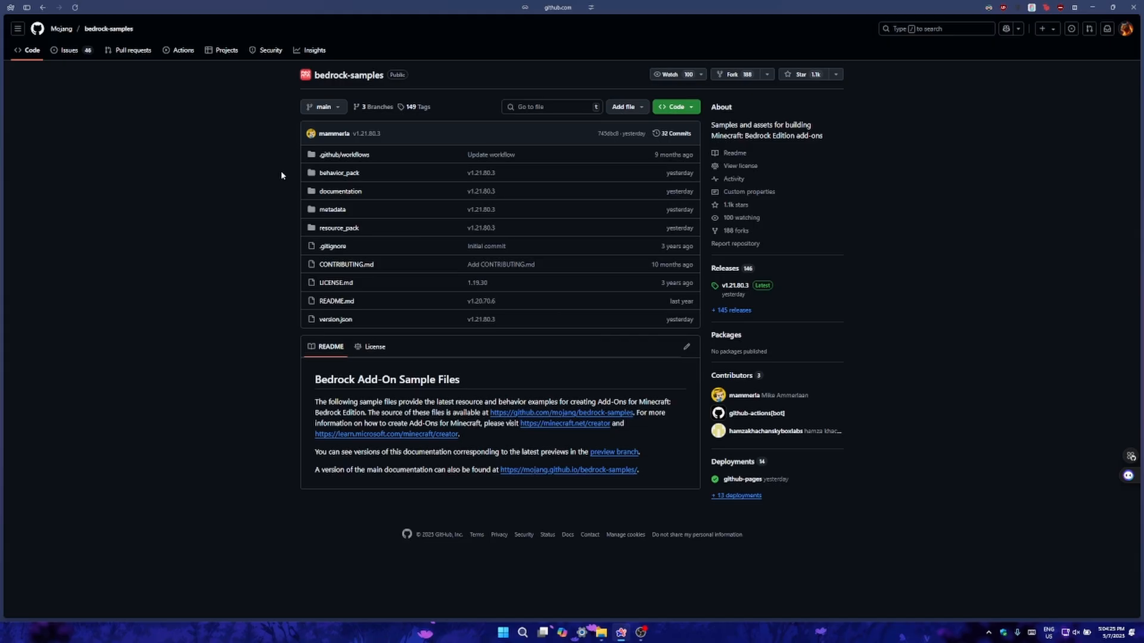
# Look into the resource_pack folder of the bedrock-samples repository, and open the repository's full list of releases.
pyautogui.click(342, 230)
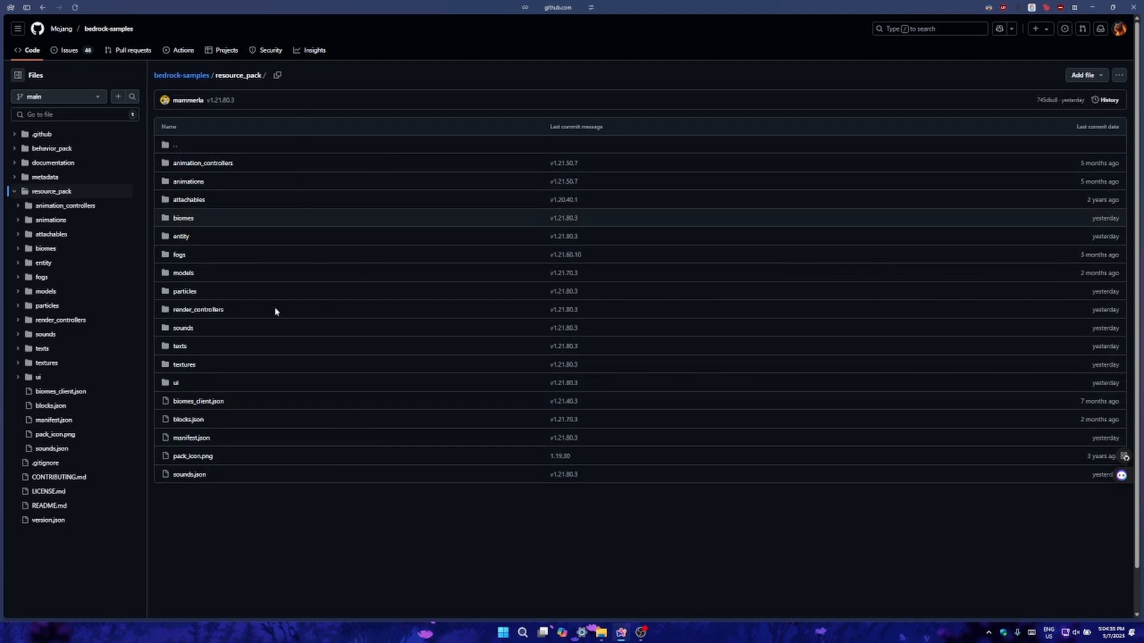
pyautogui.click(168, 145)
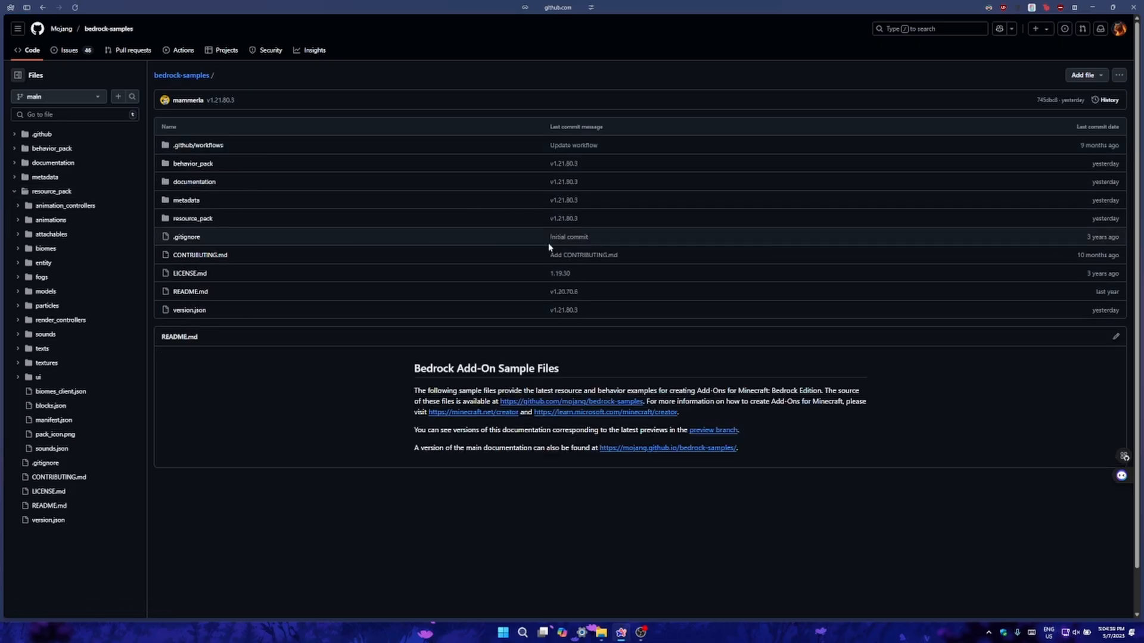
pyautogui.click(102, 31)
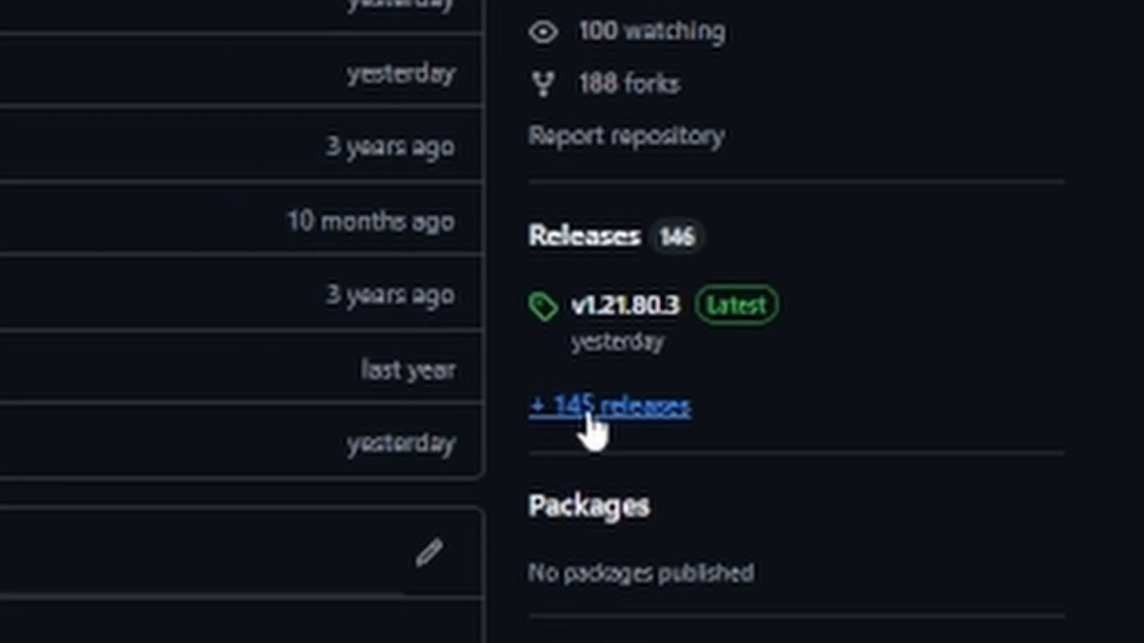
pyautogui.click(589, 418)
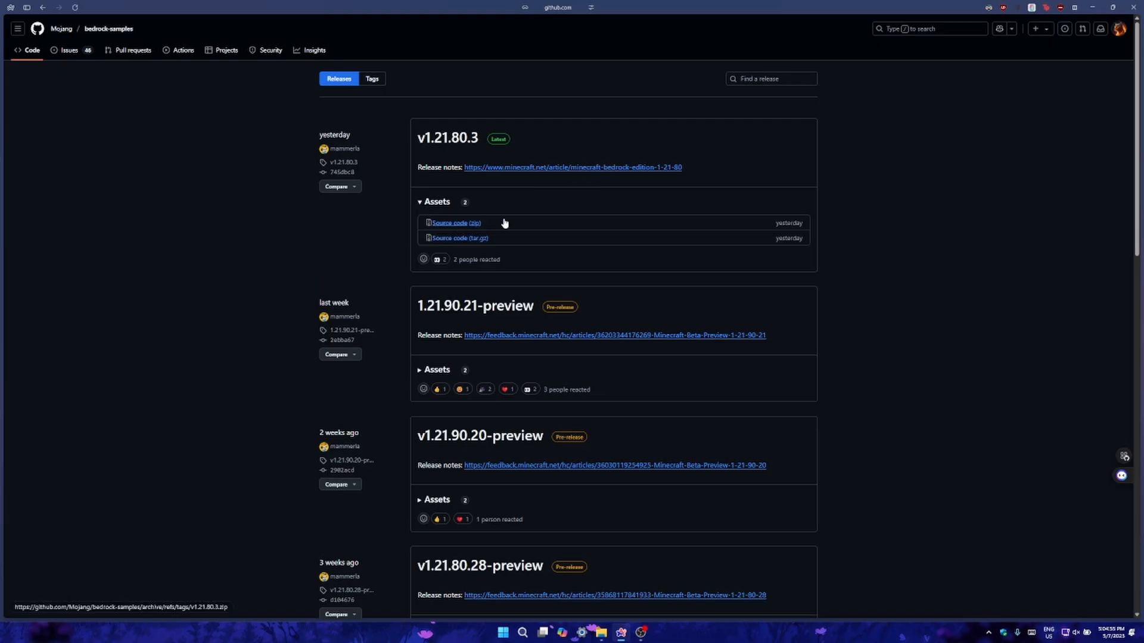
# Switch to File Explorer and locate the bedrock-samples-1.21.70.3 folder in texture packs and its zip file in downloads.
pyautogui.hotkey('alt', 'Tab')
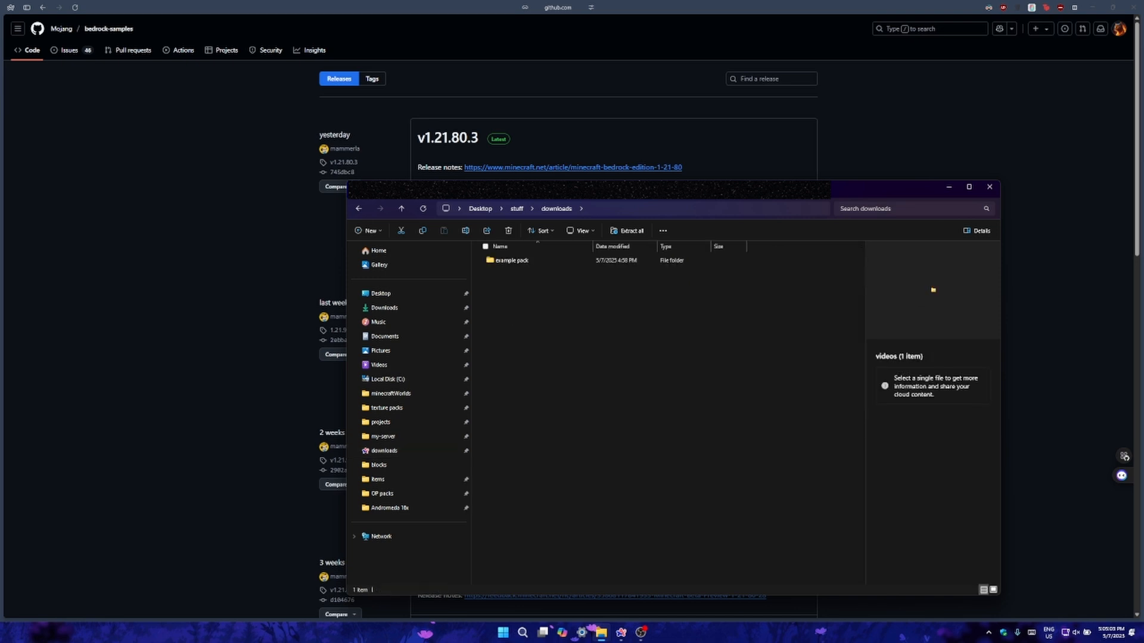
pyautogui.click(558, 312)
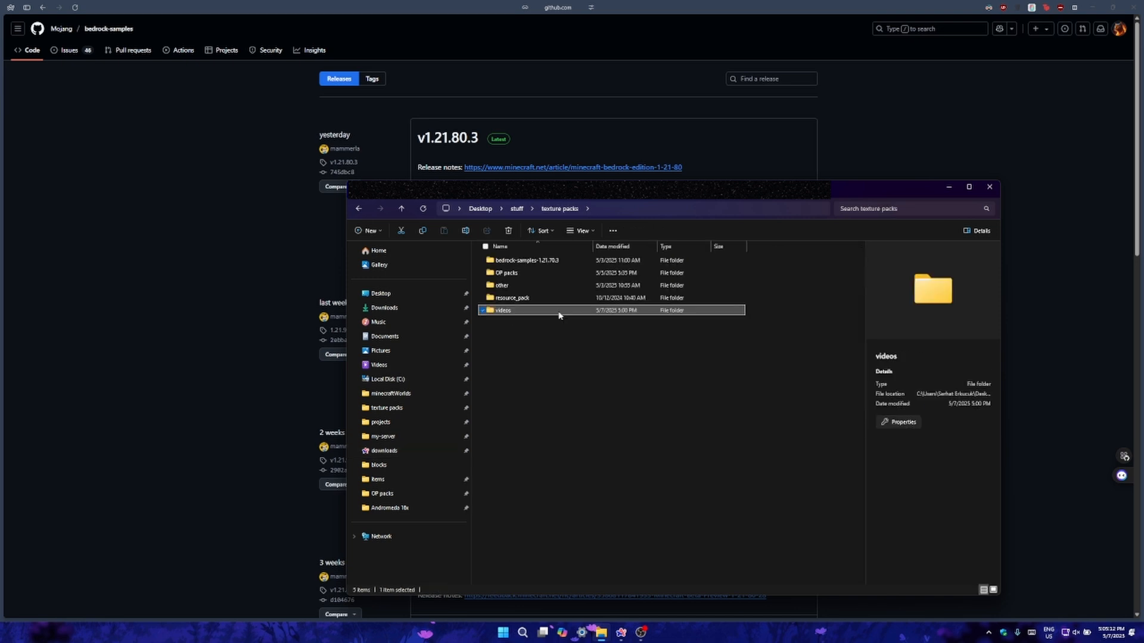
pyautogui.doubleClick(560, 311)
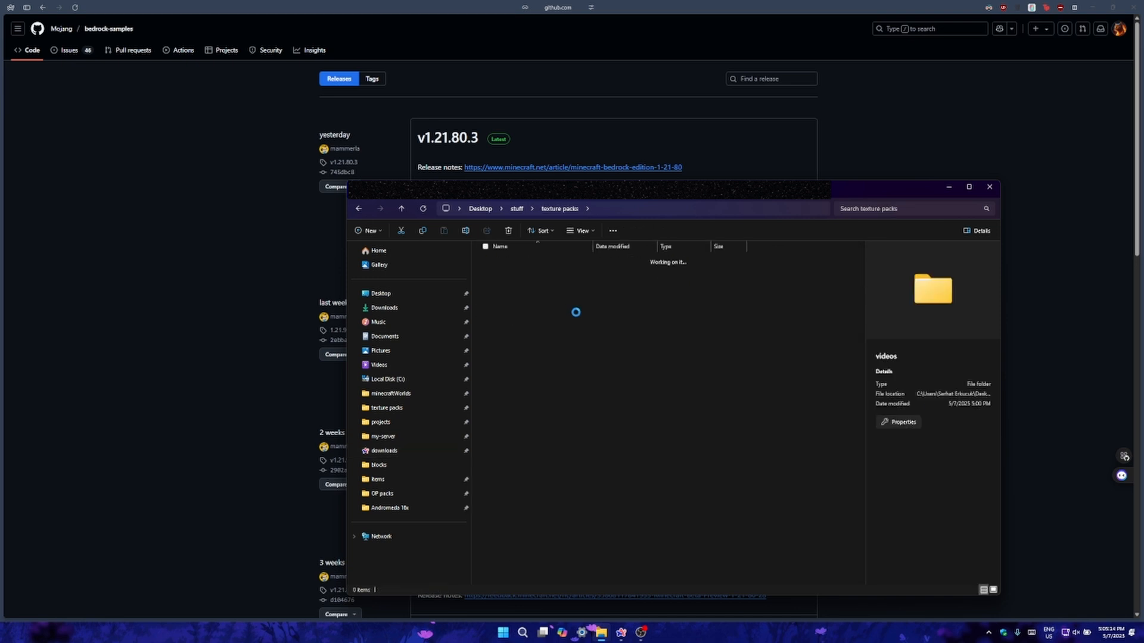
pyautogui.click(568, 208)
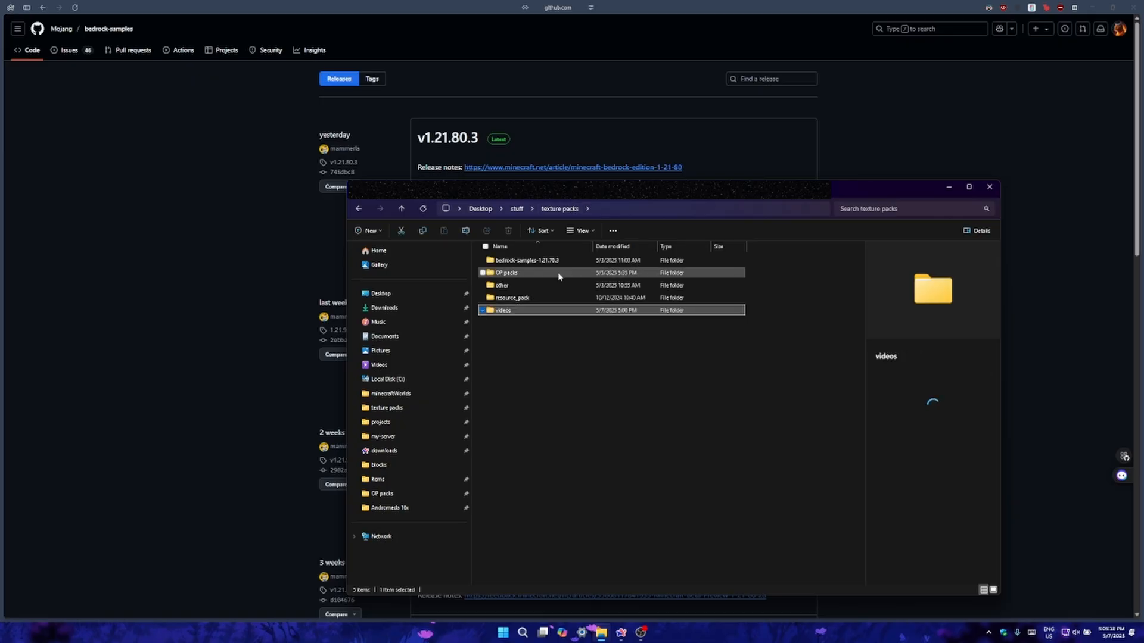
pyautogui.click(557, 262)
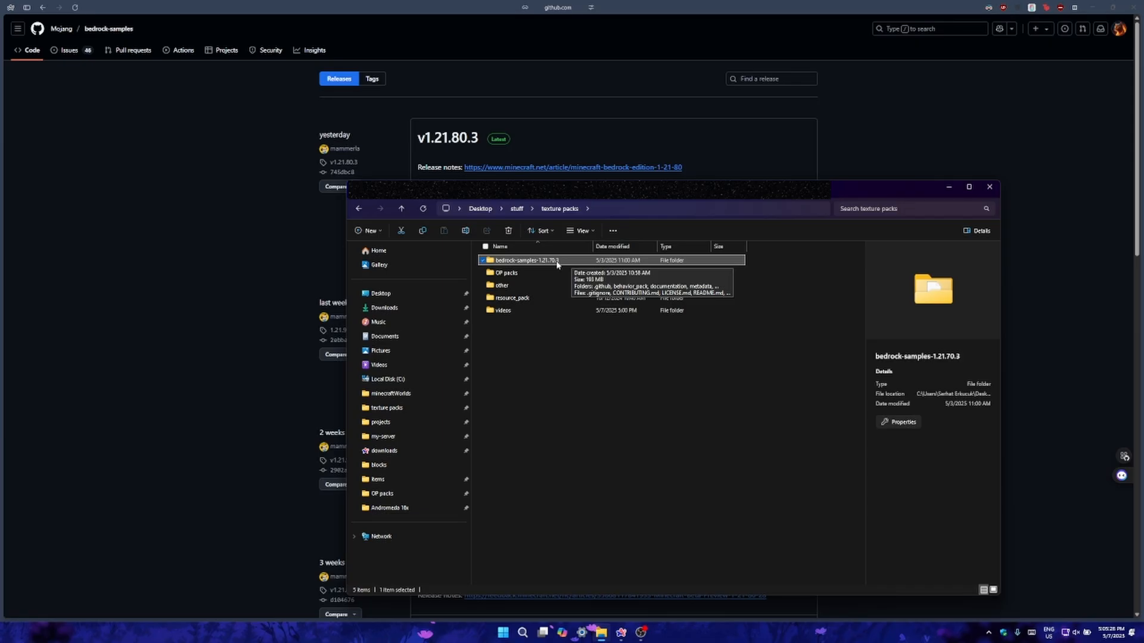
pyautogui.click(522, 189)
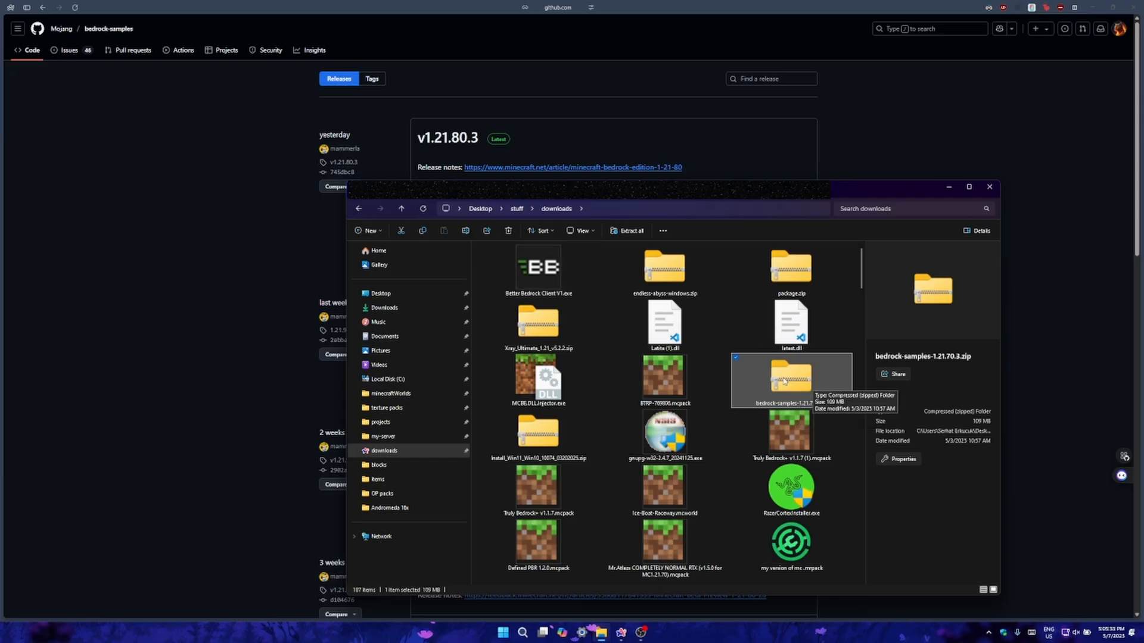
pyautogui.click(444, 191)
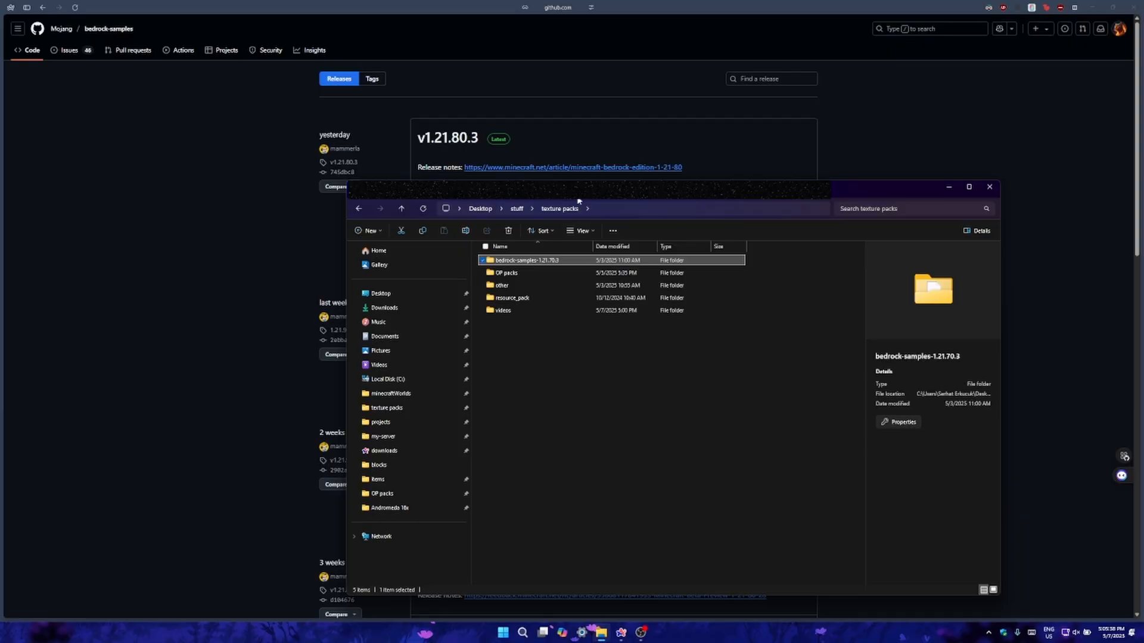
# Open the resource_pack folder inside bedrock-samples-1.21.70.3 in the texture packs directory.
pyautogui.click(571, 311)
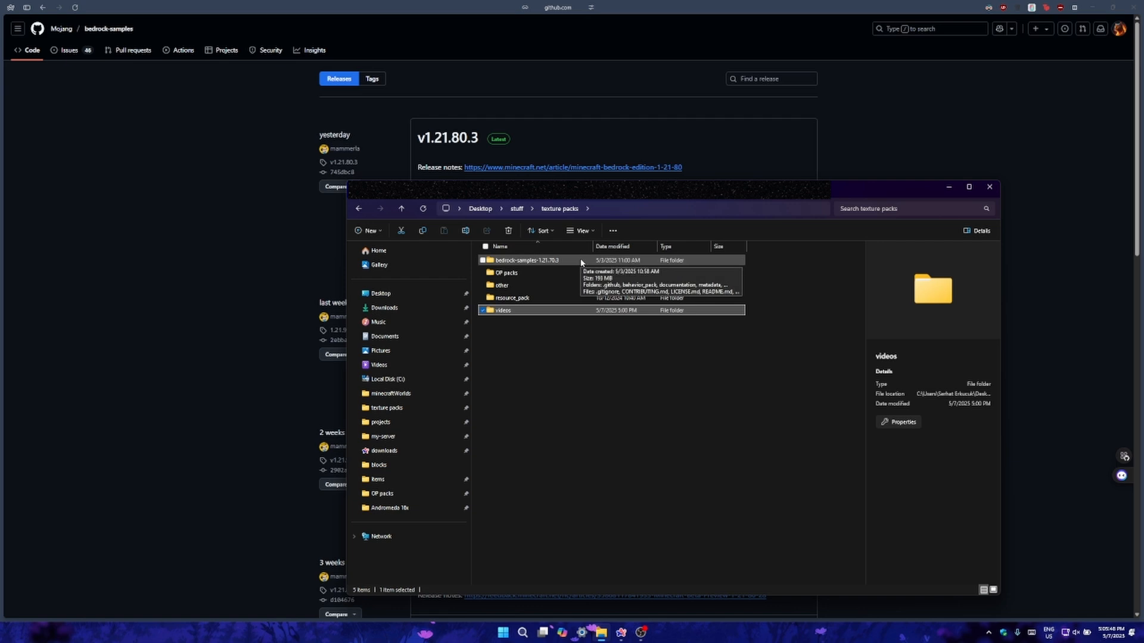
pyautogui.click(581, 261)
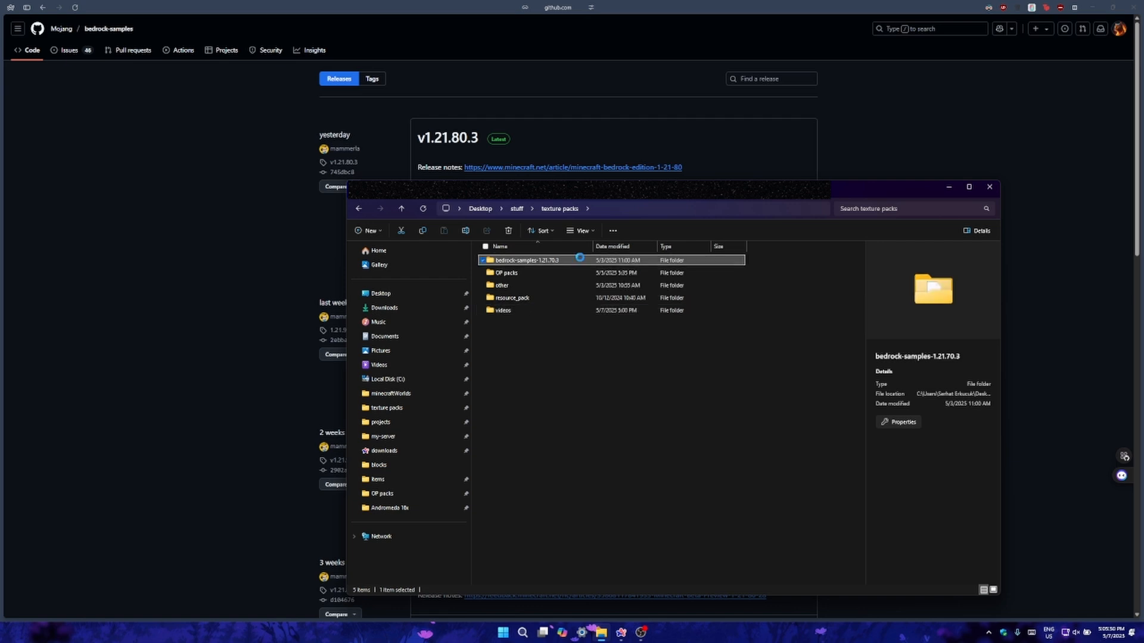
pyautogui.doubleClick(580, 260)
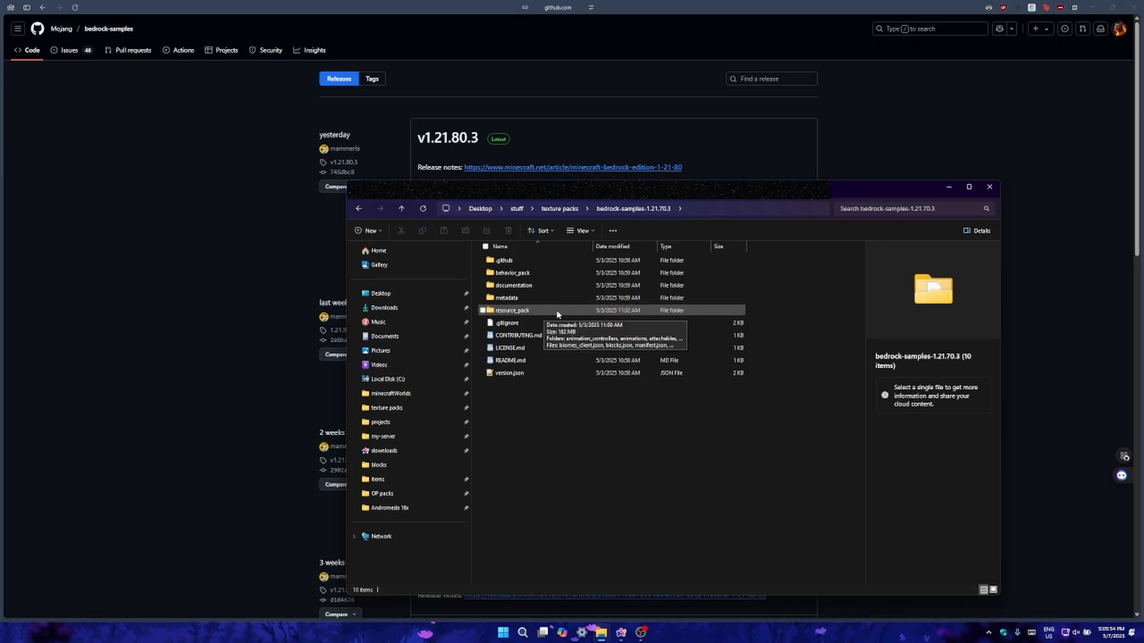
pyautogui.click(543, 299)
pyautogui.click(546, 288)
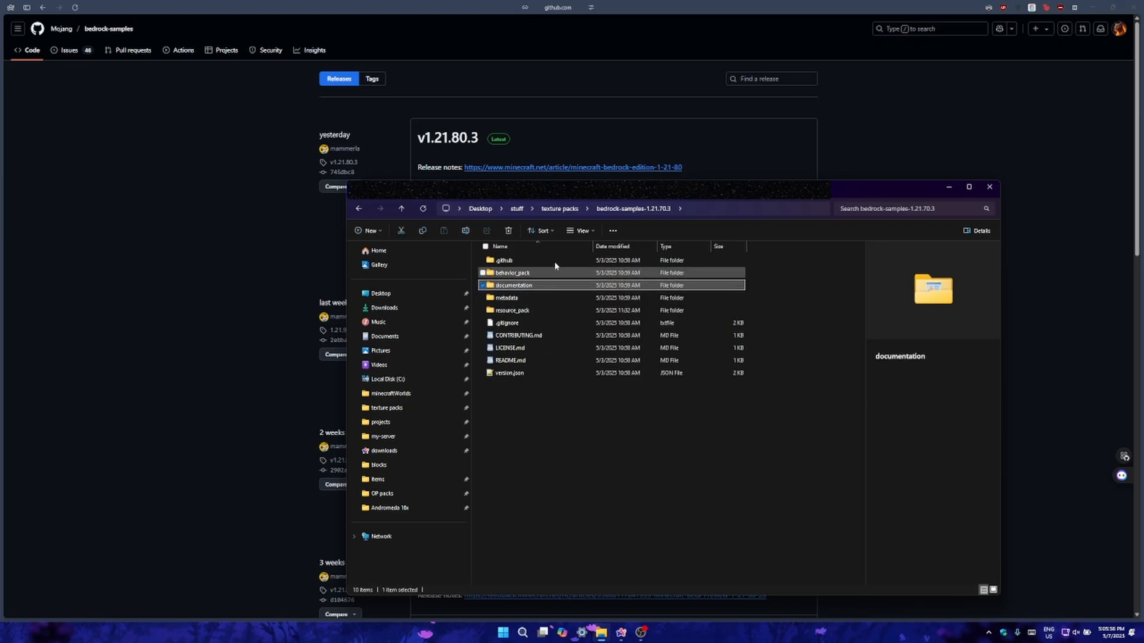
pyautogui.click(556, 262)
pyautogui.click(567, 275)
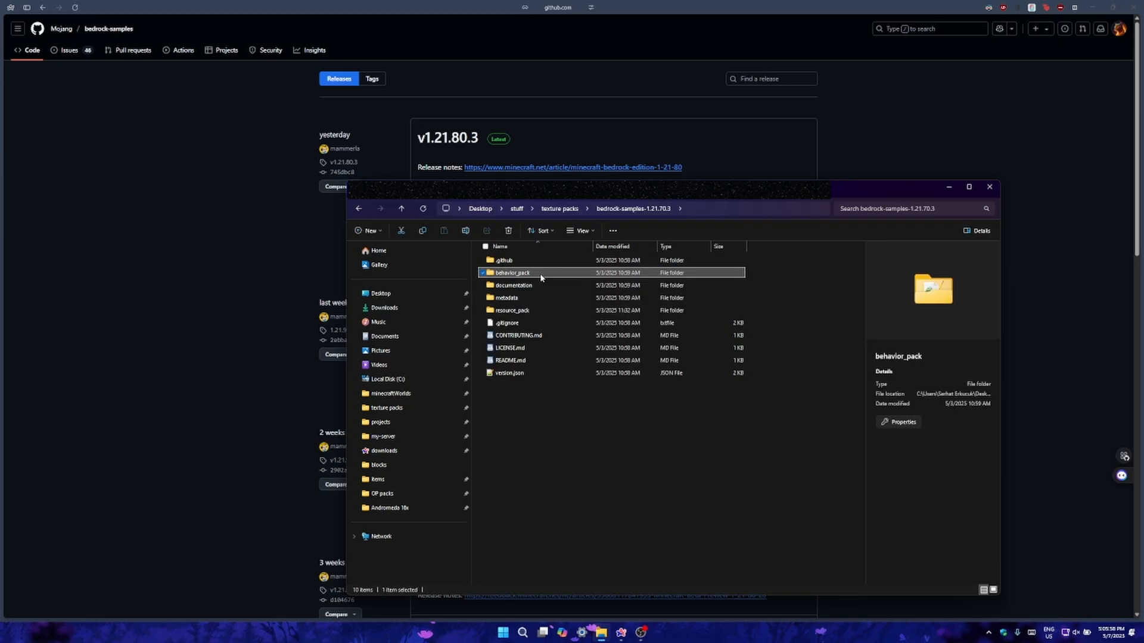
pyautogui.click(544, 310)
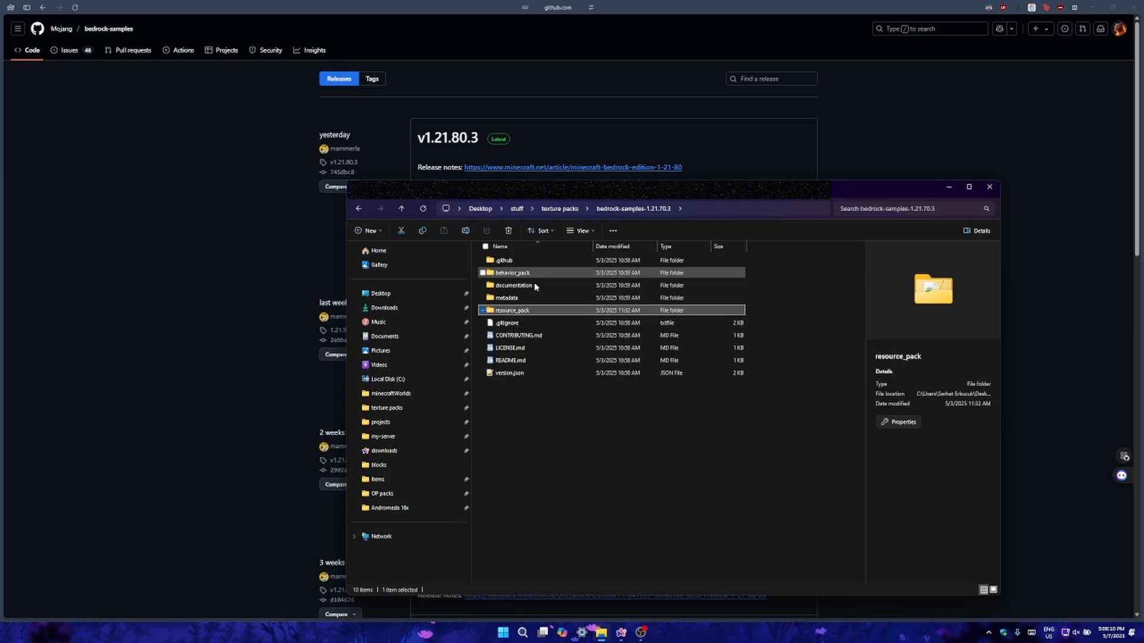
pyautogui.doubleClick(563, 311)
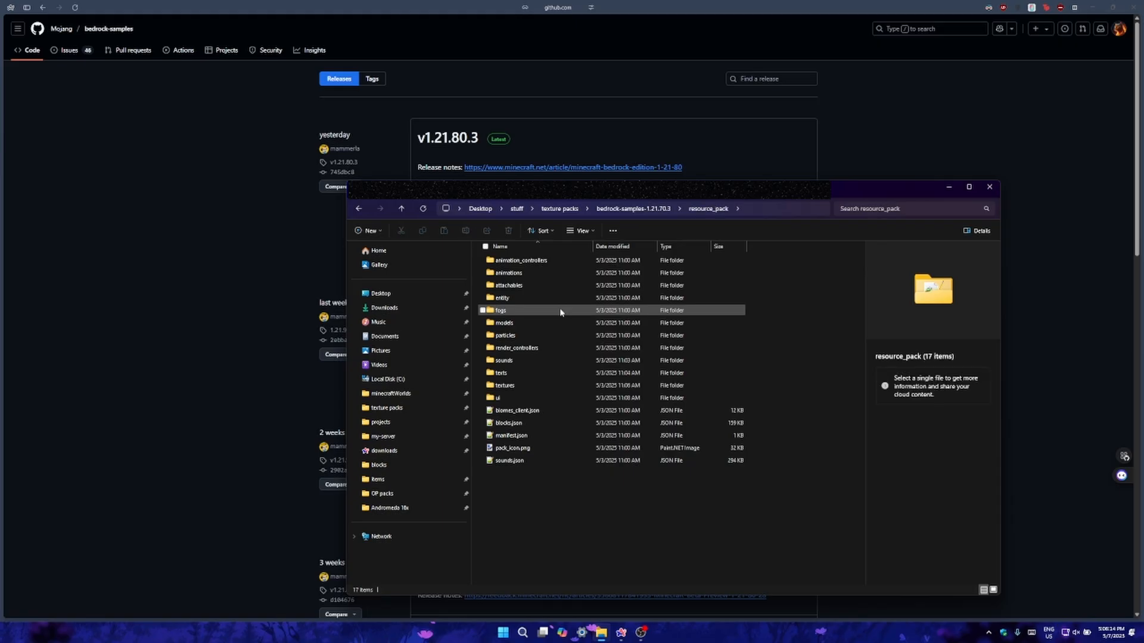
# Examine the contents of the resource_pack folder, including manifest.json, pack_icon.png and the textures, ui, models, particles and fogs folders.
pyautogui.moveTo(593, 495); pyautogui.dragTo(612, 250)
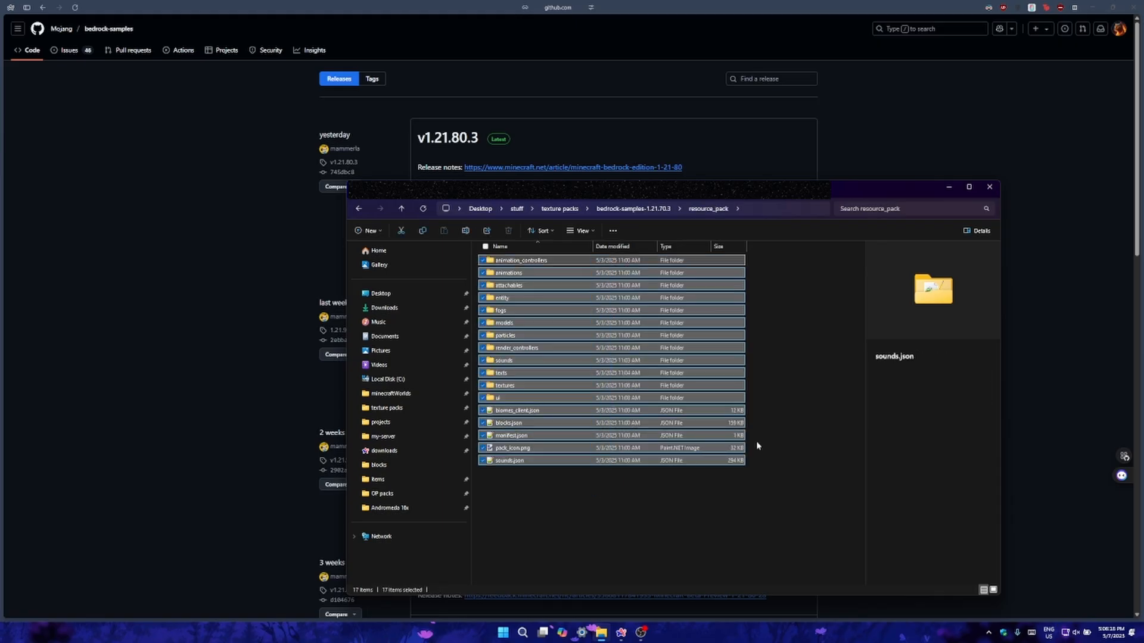
pyautogui.click(792, 486)
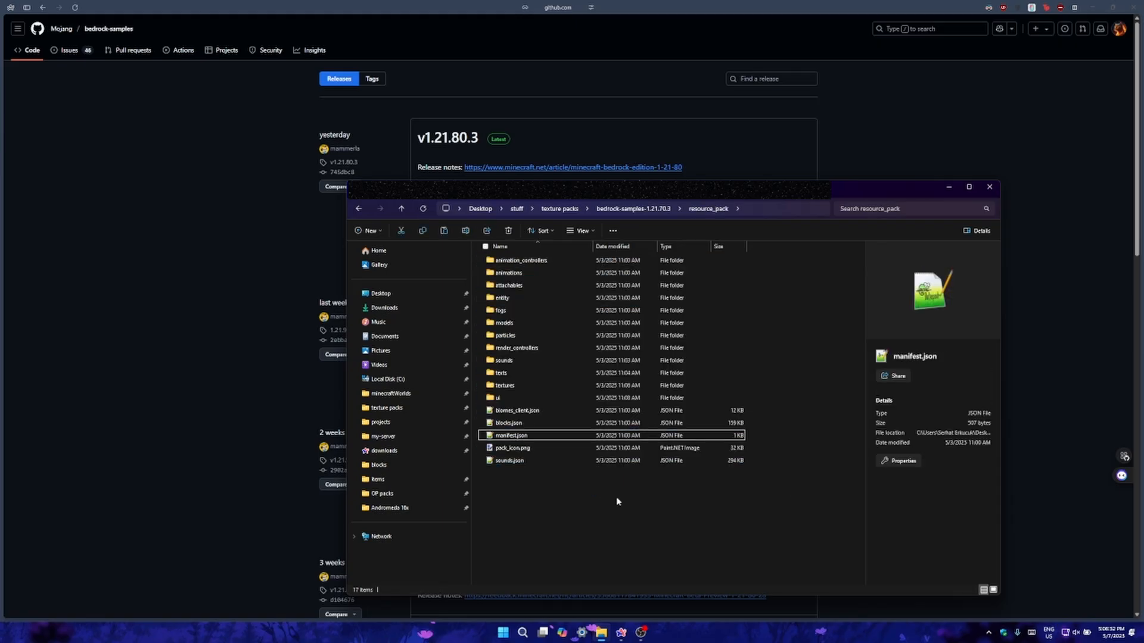
pyautogui.click(616, 494)
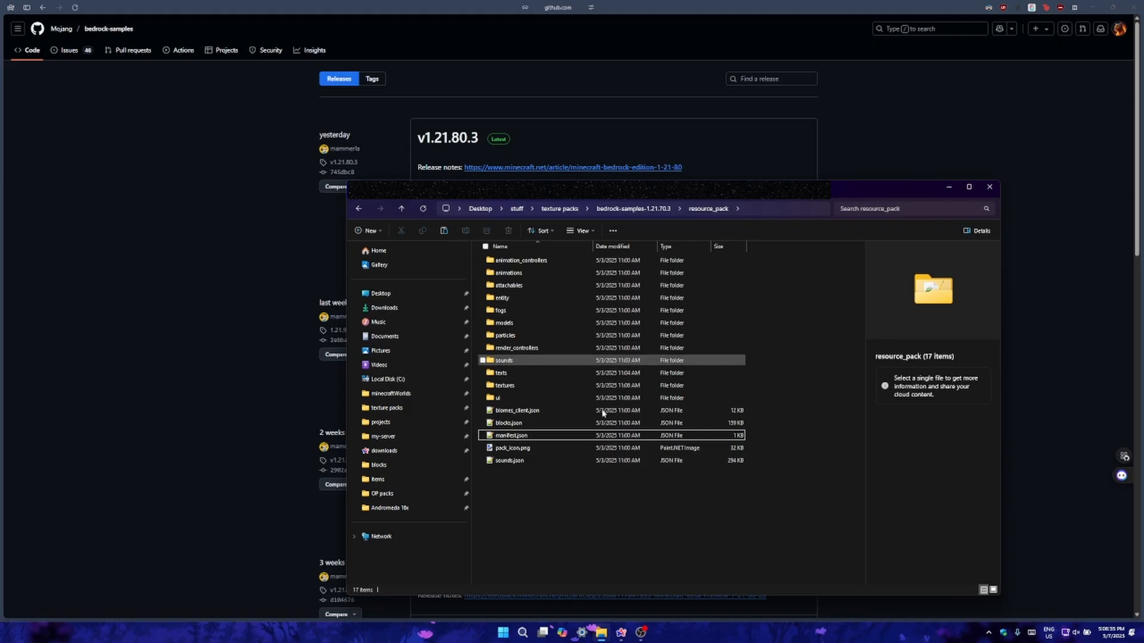
pyautogui.click(531, 436)
pyautogui.click(561, 449)
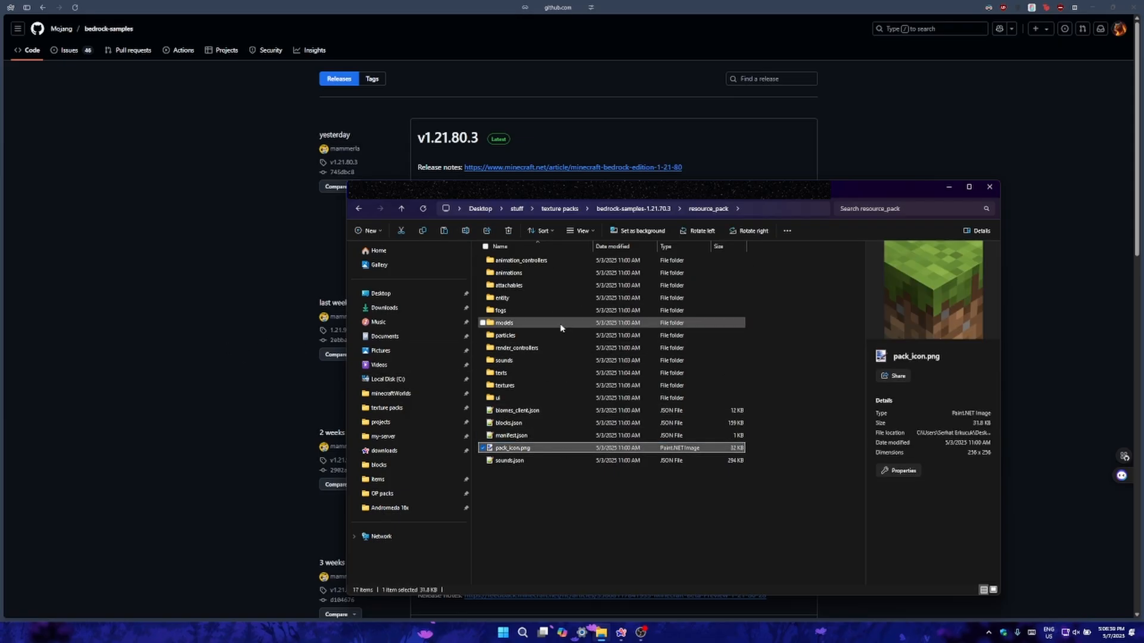
pyautogui.click(552, 386)
pyautogui.click(535, 396)
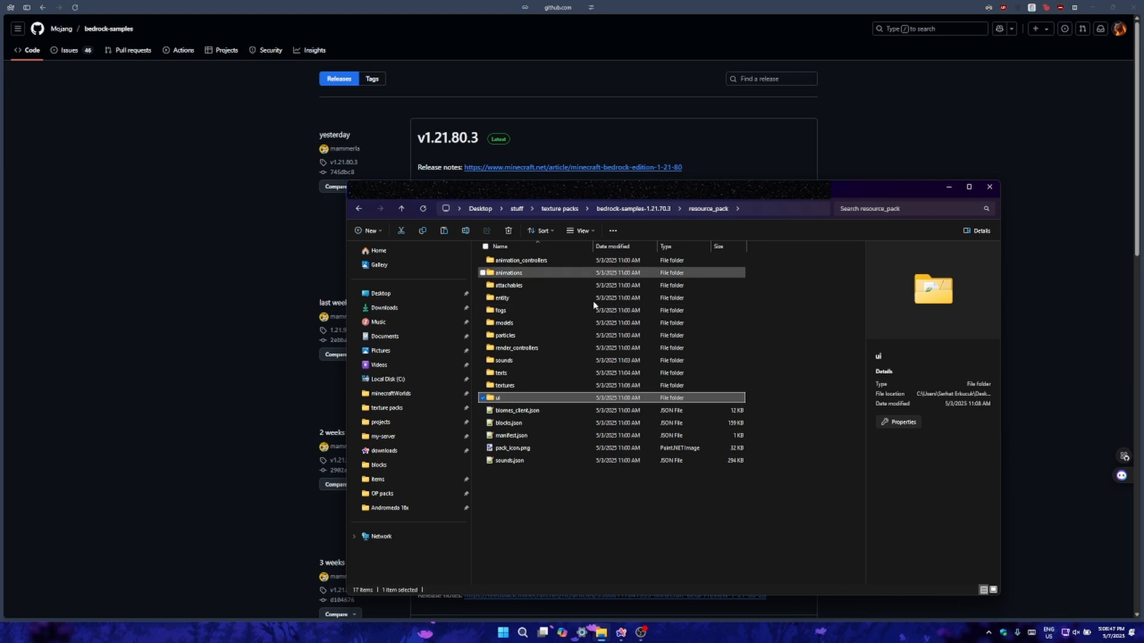
pyautogui.click(590, 323)
pyautogui.click(581, 335)
pyautogui.click(552, 313)
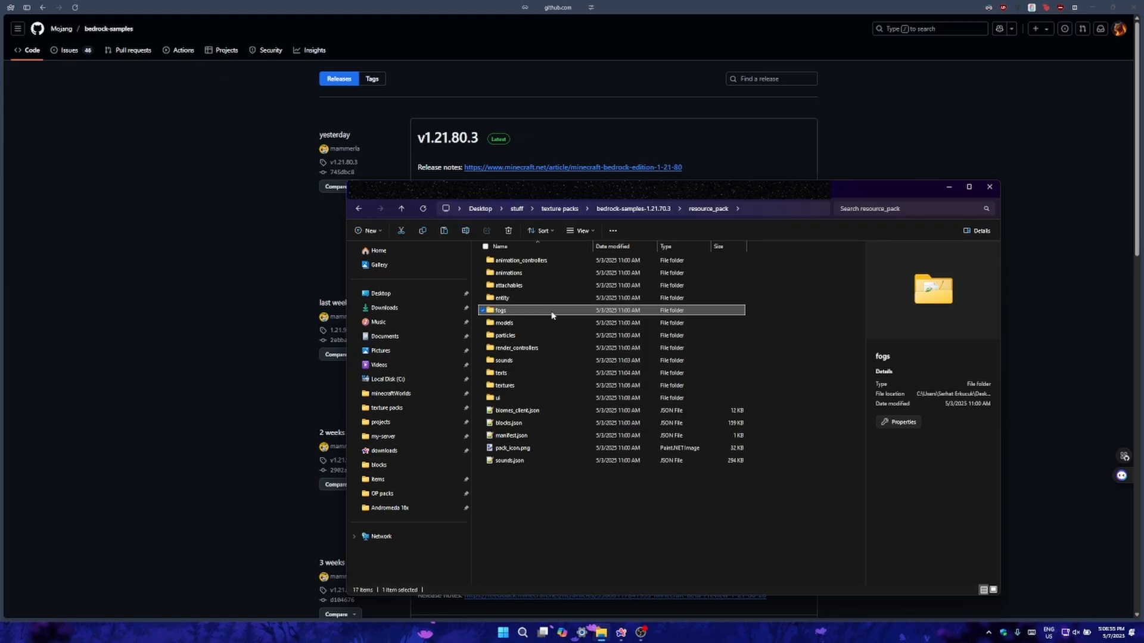
pyautogui.click(561, 483)
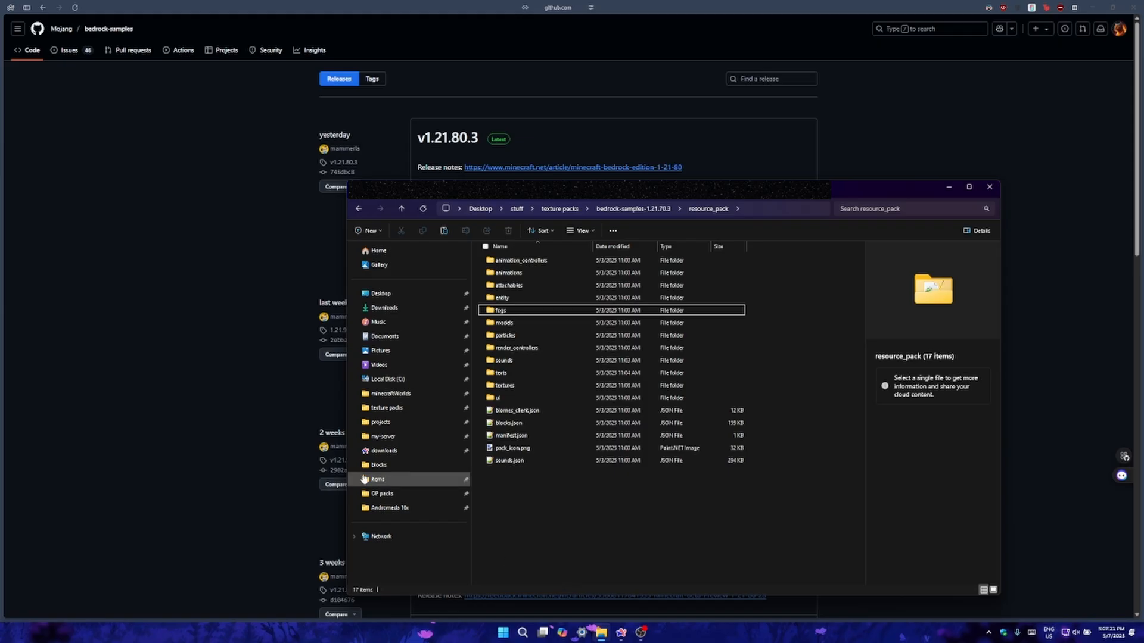
# Switch to the browser and look at the free download offer on the Paint.NET website.
pyautogui.click(151, 389)
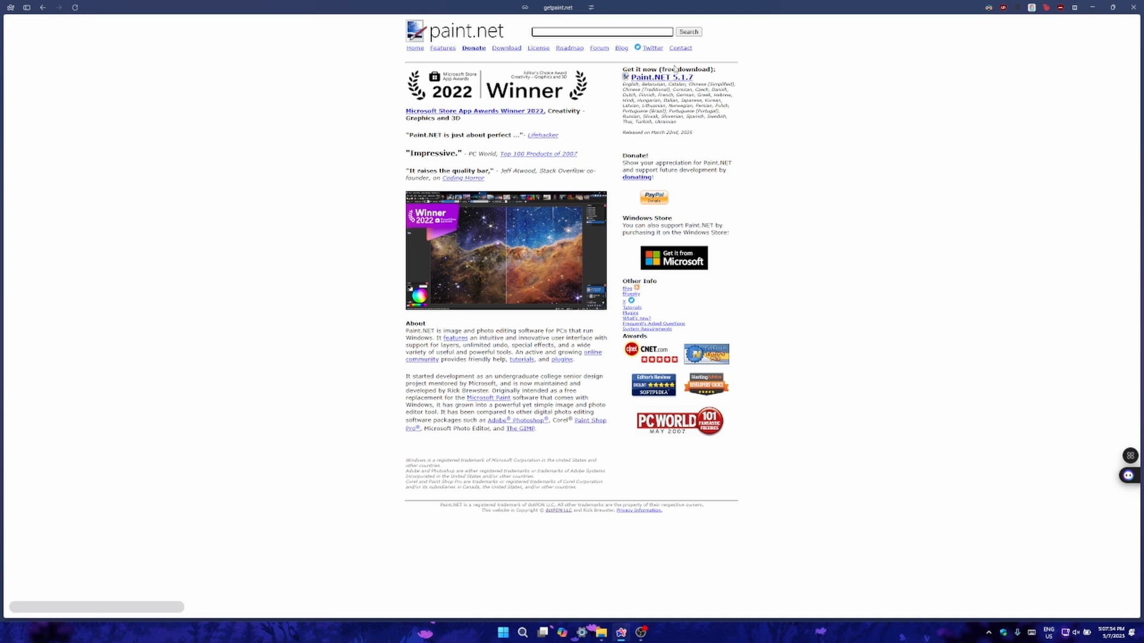
pyautogui.moveTo(661, 70); pyautogui.dragTo(717, 71)
pyautogui.click(758, 71)
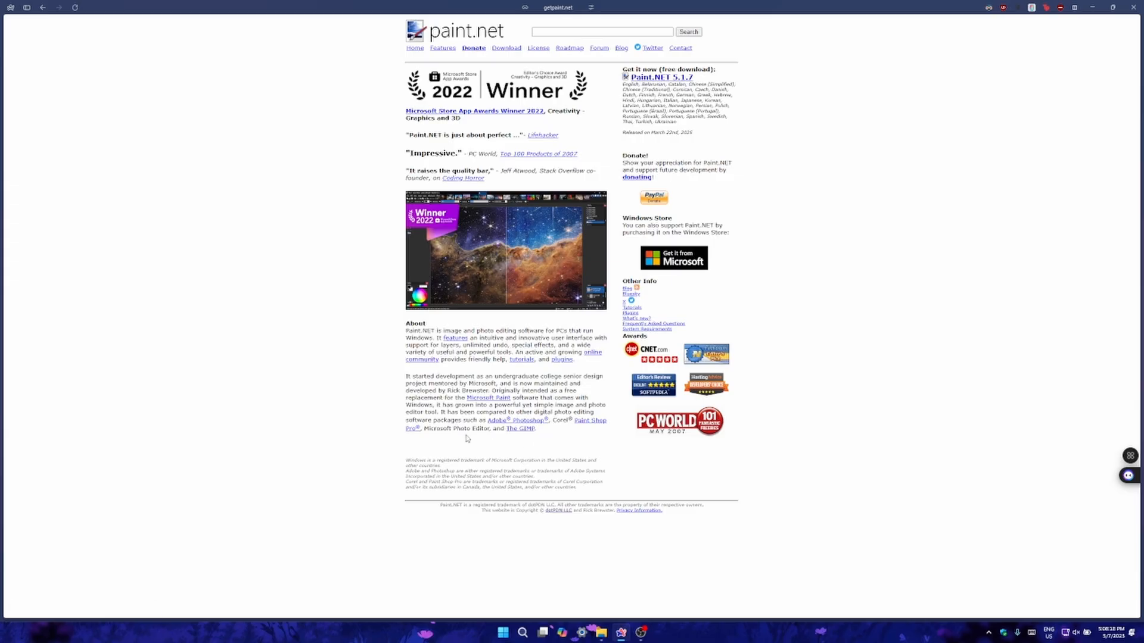
# Open ninite.com in a new browser tab and view its list of installable apps.
pyautogui.moveTo(1, 373)
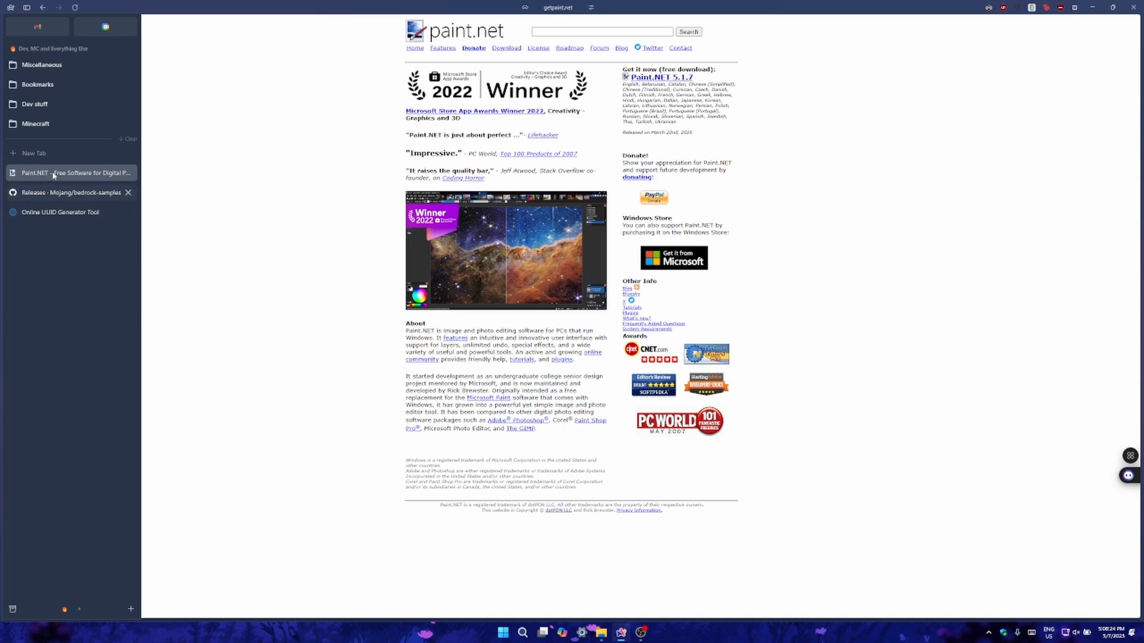
pyautogui.click(56, 153)
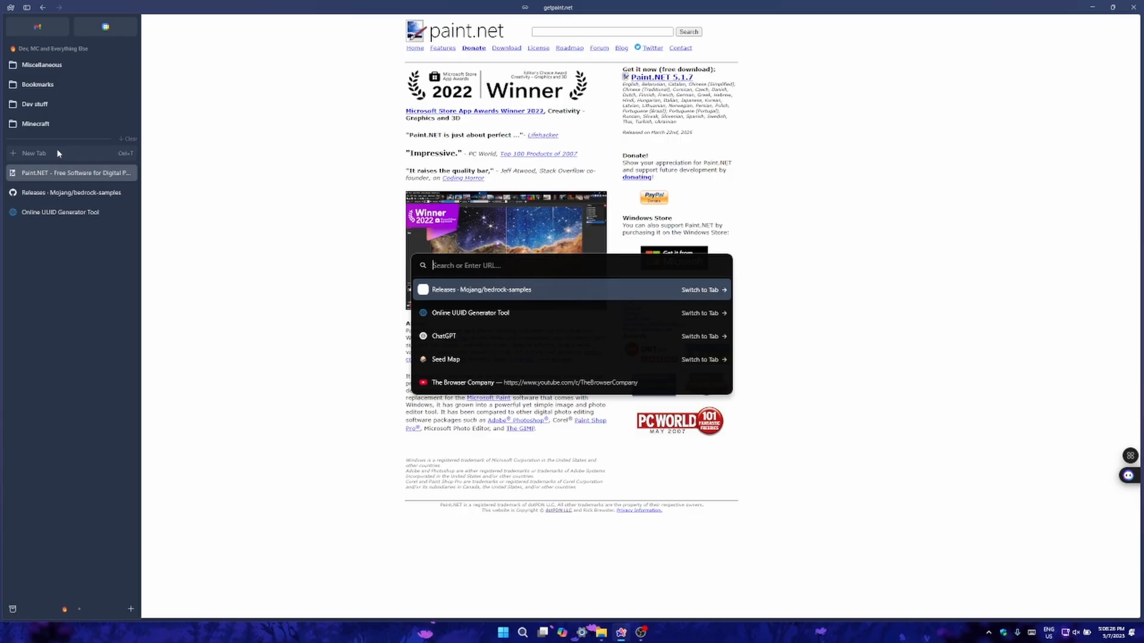
pyautogui.write('ninite.com')
pyautogui.press('Return')
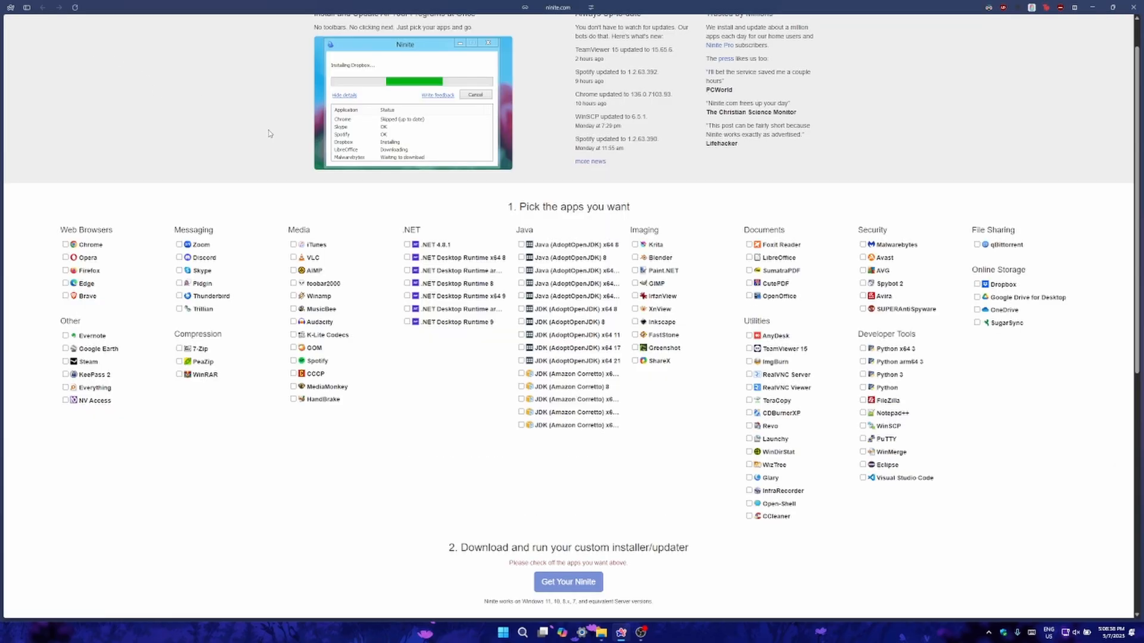
pyautogui.scroll(1, 271, 137)
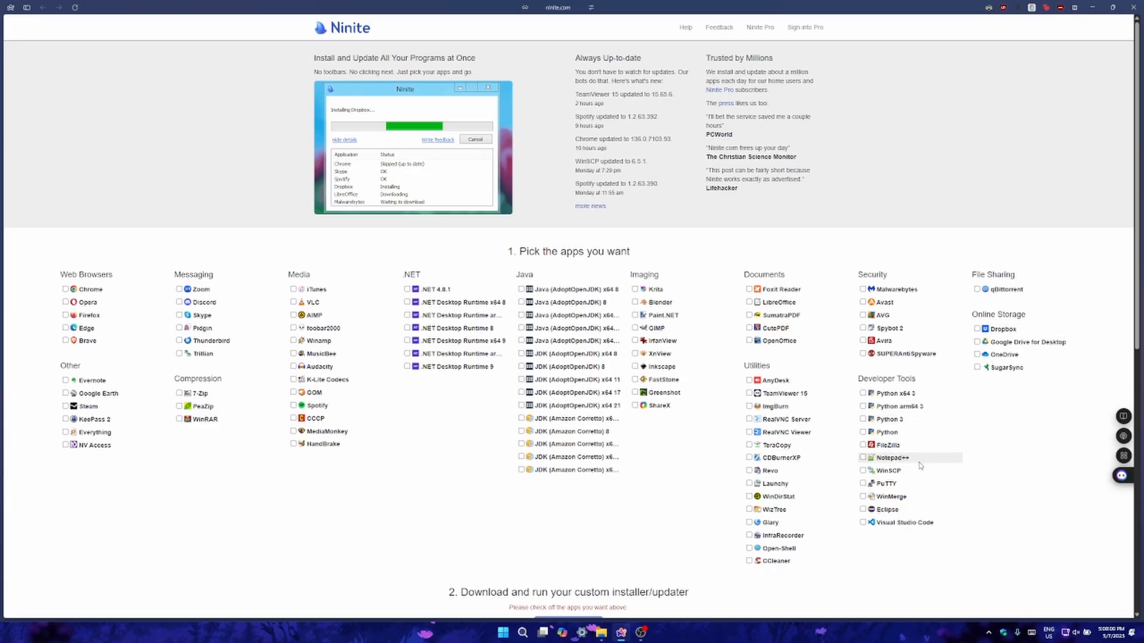
# Briefly choose and clear Notepad++, and select Paint.NET as the app for the custom Ninite installer.
pyautogui.click(898, 459)
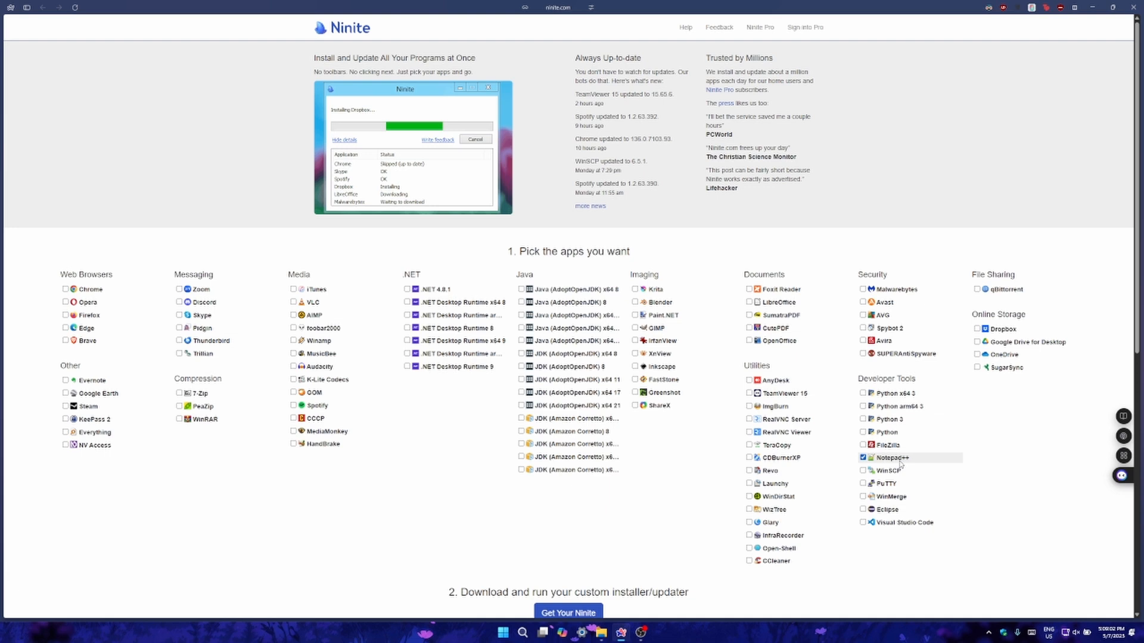
pyautogui.click(897, 463)
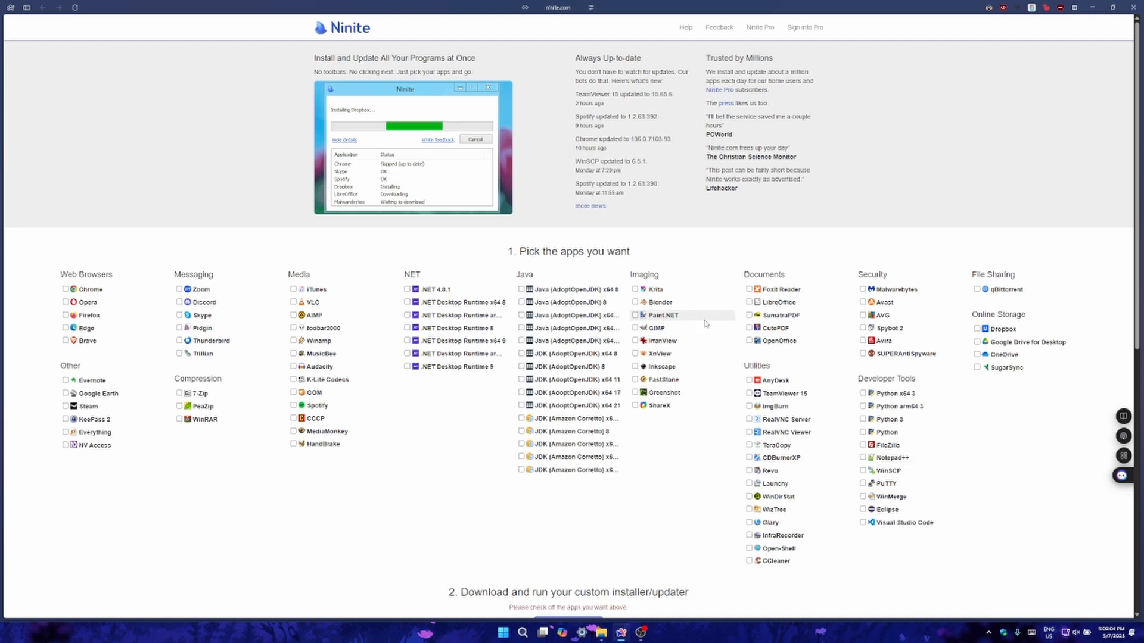
pyautogui.click(677, 317)
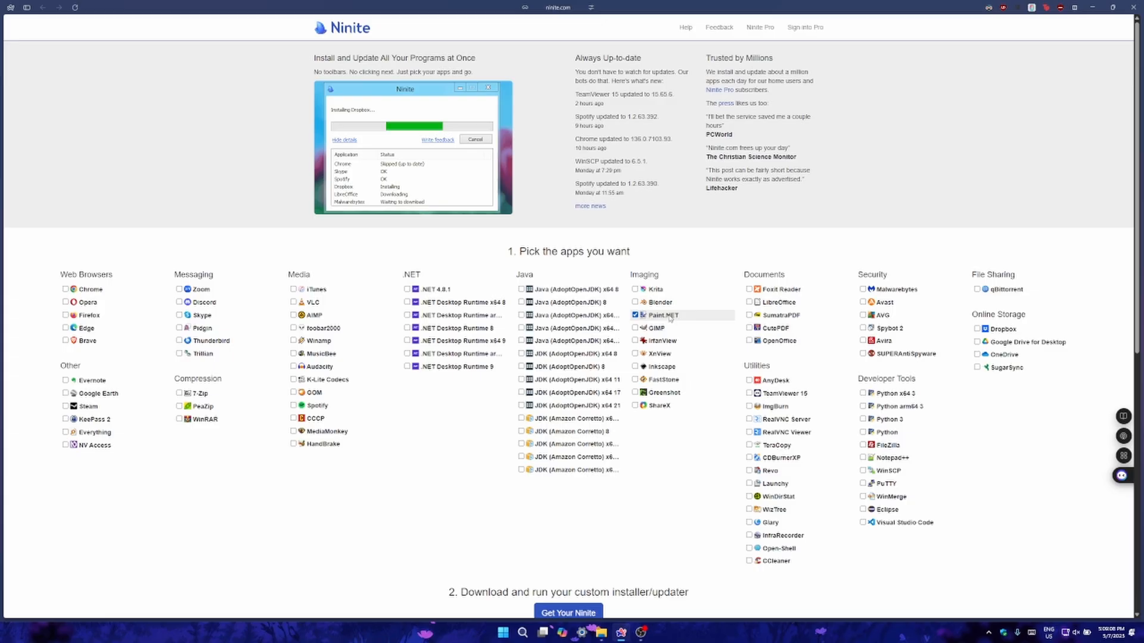
pyautogui.click(677, 291)
pyautogui.scroll(-1, 694, 318)
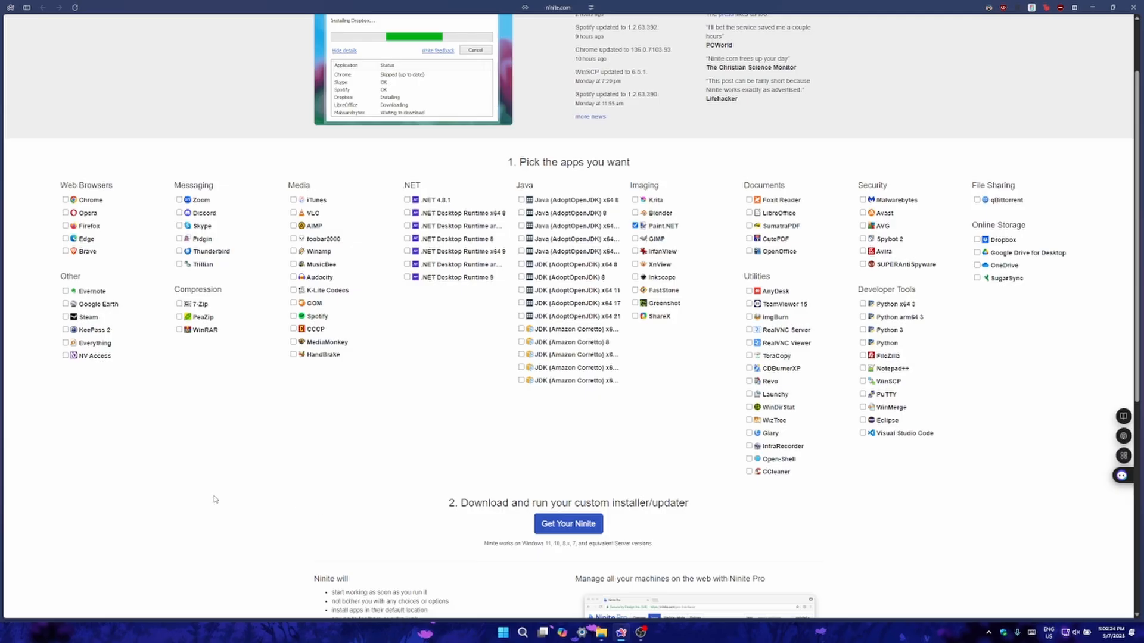
# Switch to File Explorer and copy manifest.json and pack_icon.png from the resource_pack folder.
pyautogui.moveTo(1, 445)
pyautogui.click(602, 634)
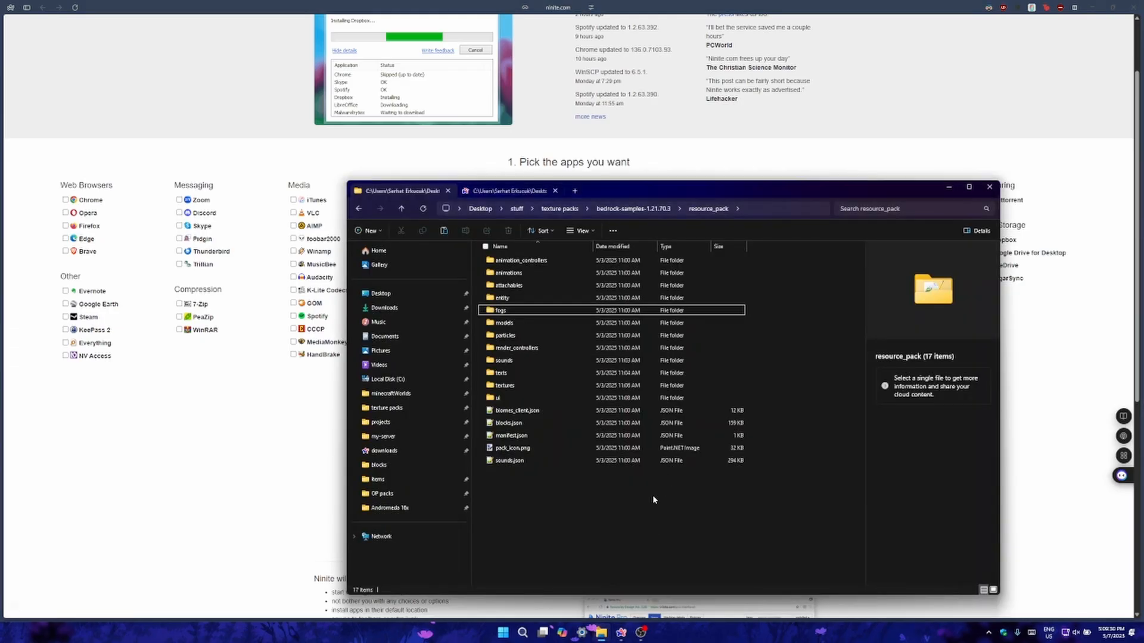
pyautogui.click(786, 445)
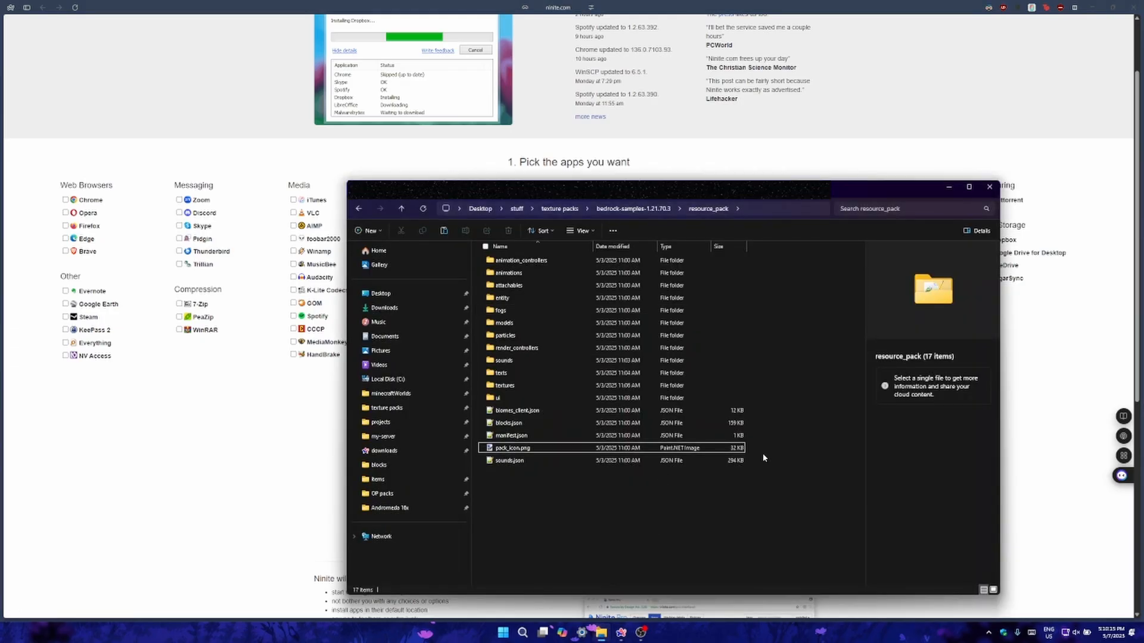
pyautogui.click(737, 448)
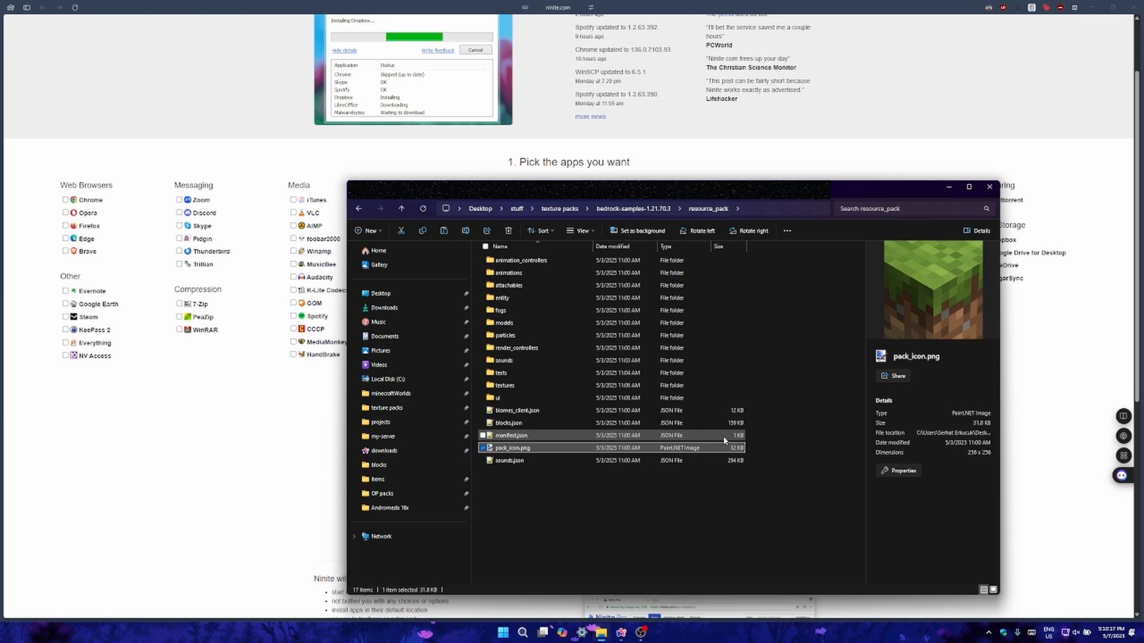
pyautogui.keyDown('ctrl'); pyautogui.click(724, 437); pyautogui.keyUp('ctrl')
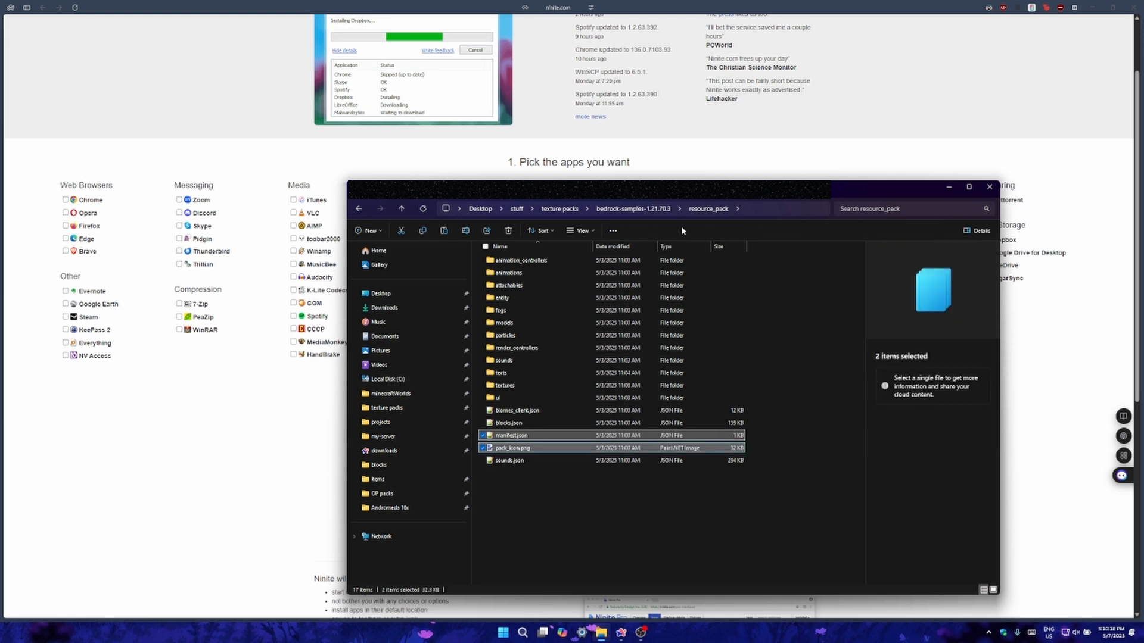
# Paste the two copied files into the example pack folder inside the videos folder.
pyautogui.click(627, 193)
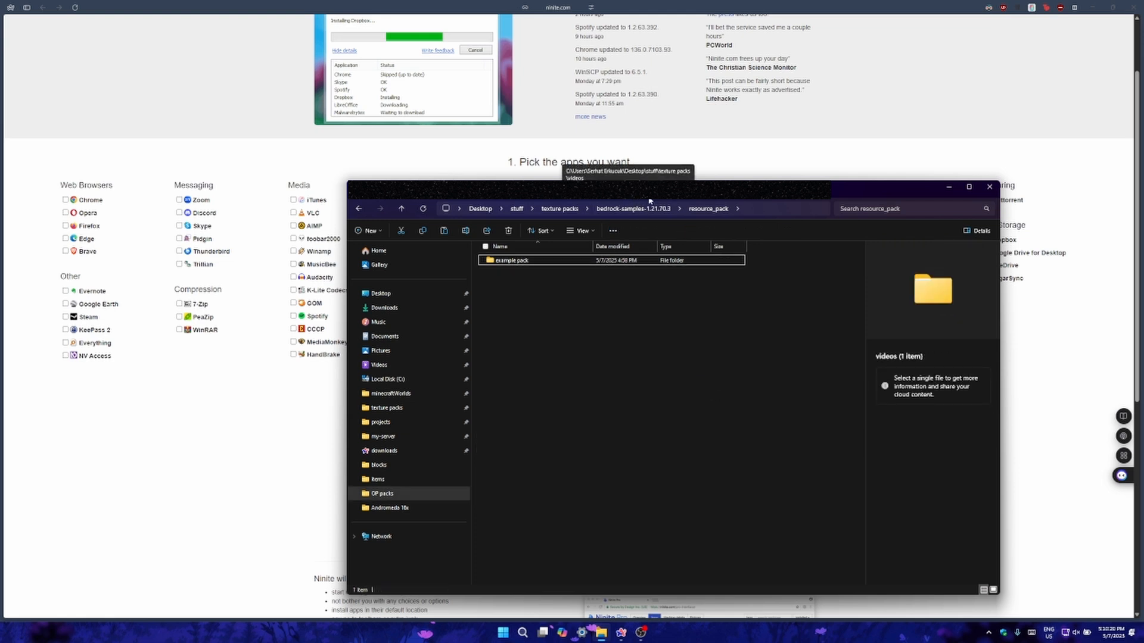
pyautogui.doubleClick(575, 263)
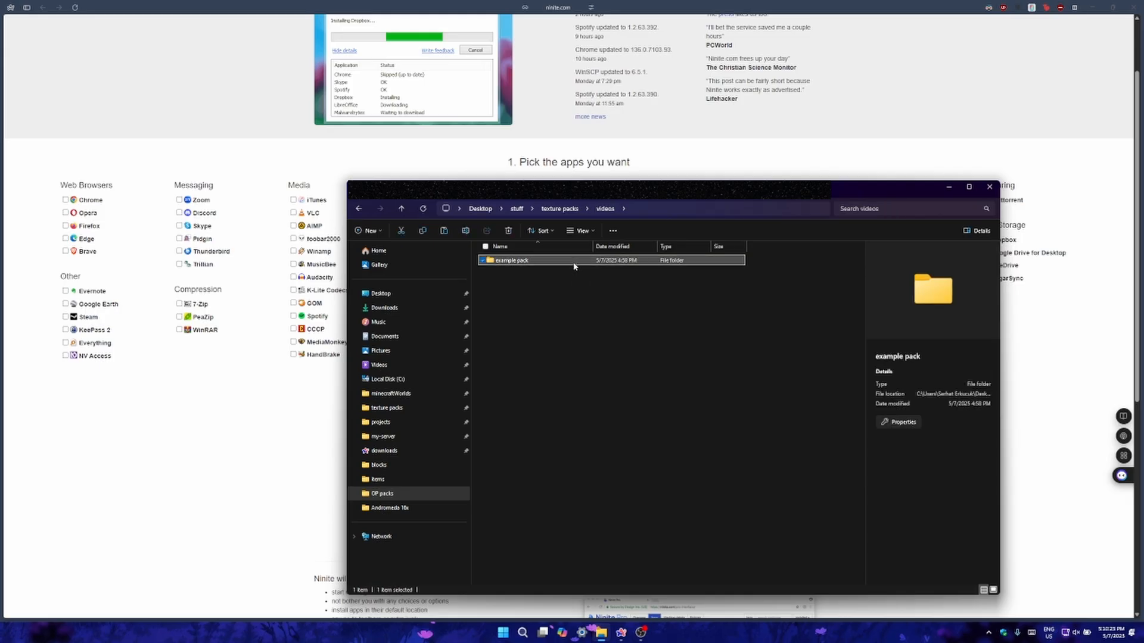
pyautogui.rightClick(576, 297)
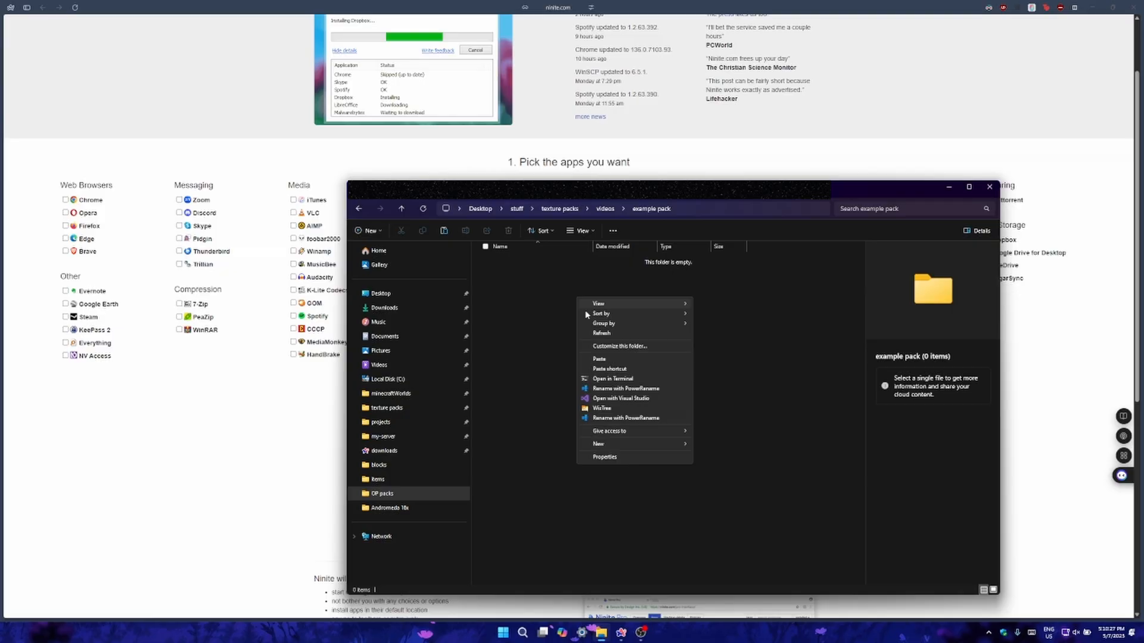
pyautogui.click(629, 359)
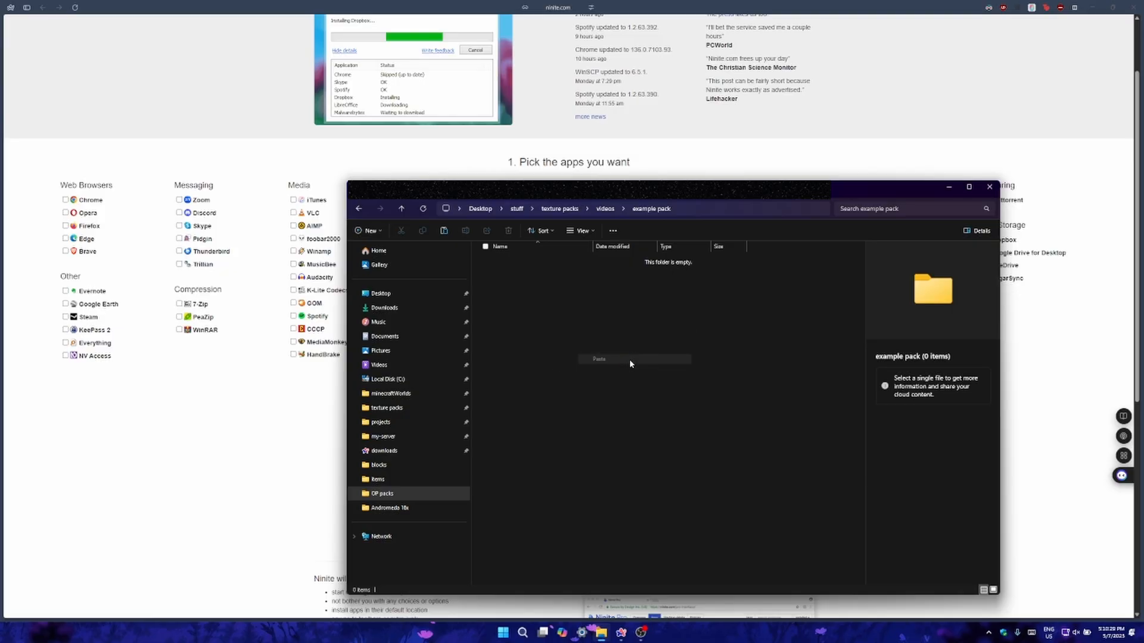
pyautogui.click(630, 359)
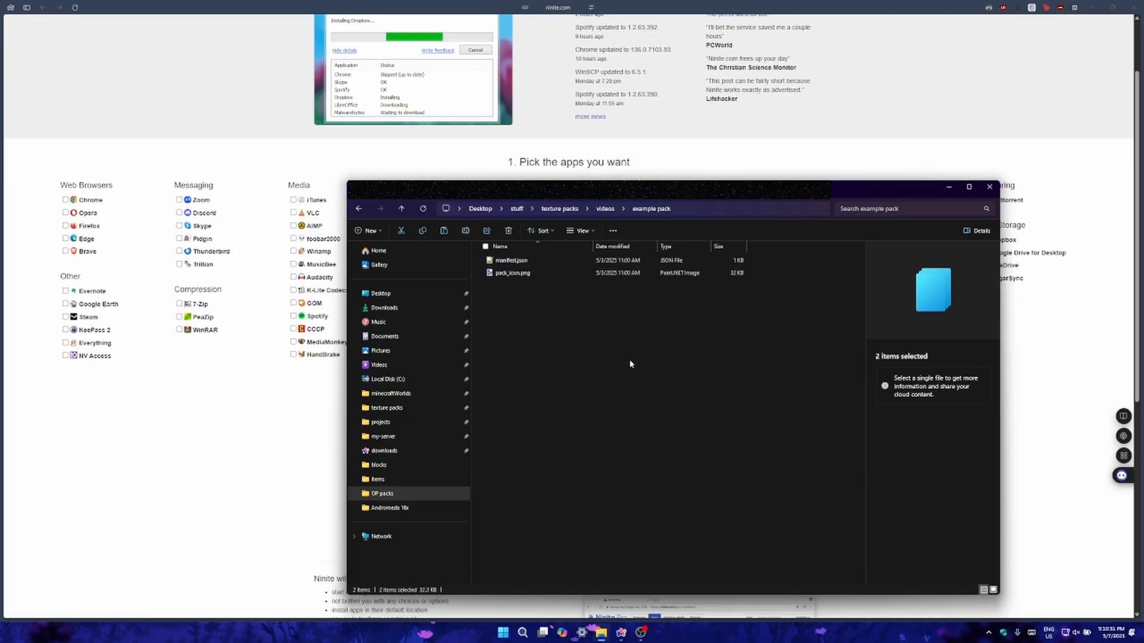
# Open the example pack's manifest.json in the text editor.
pyautogui.click(583, 262)
pyautogui.click(585, 273)
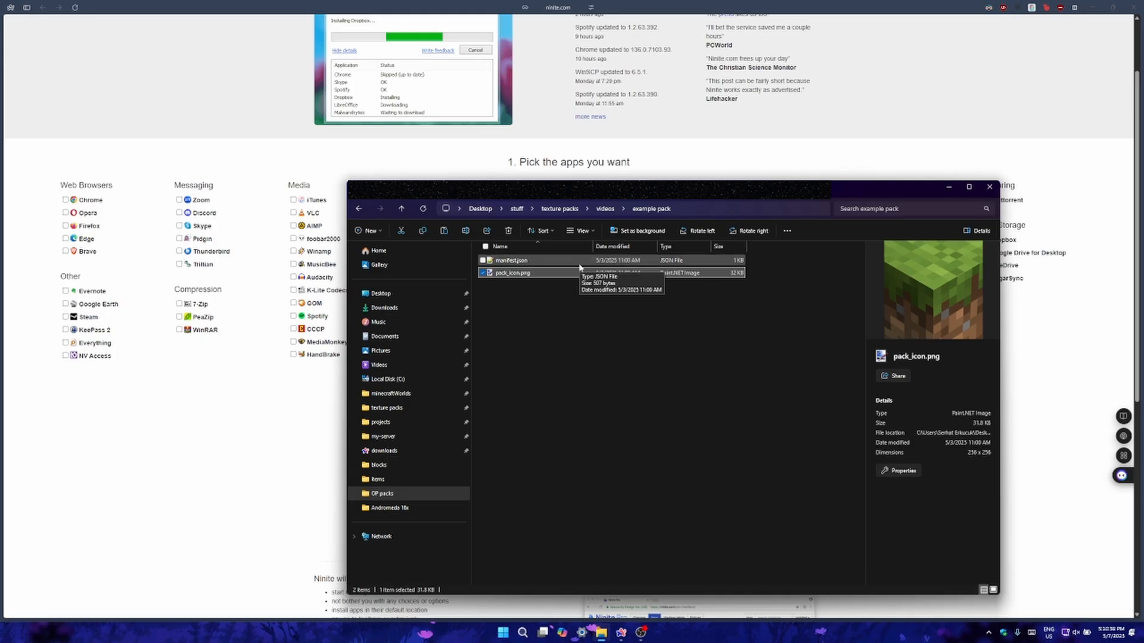
pyautogui.click(579, 264)
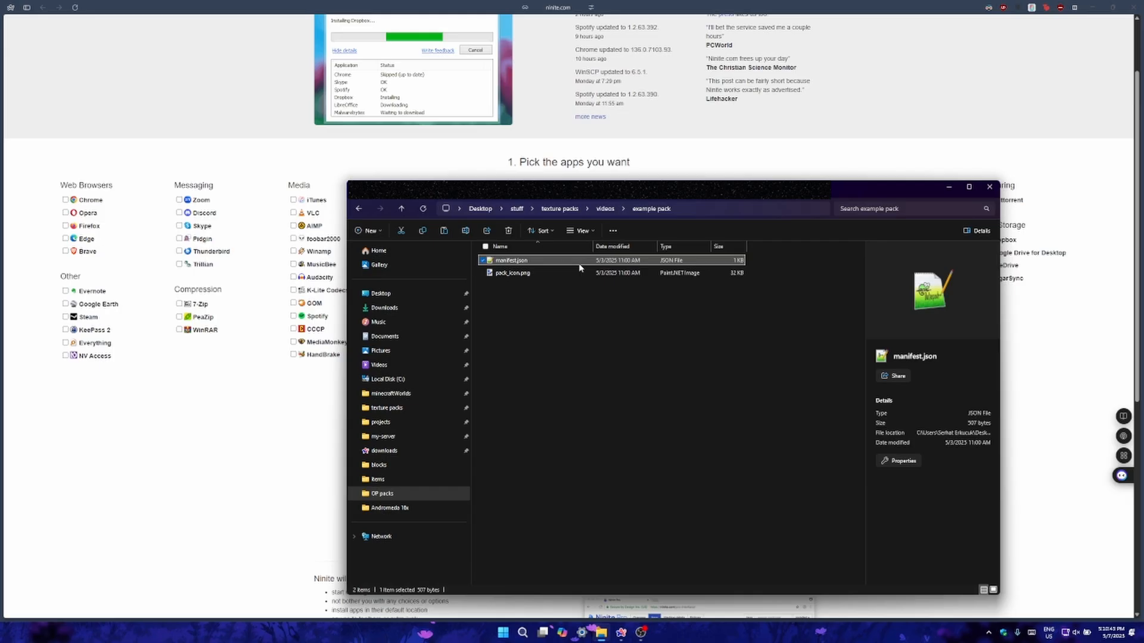
pyautogui.doubleClick(579, 265)
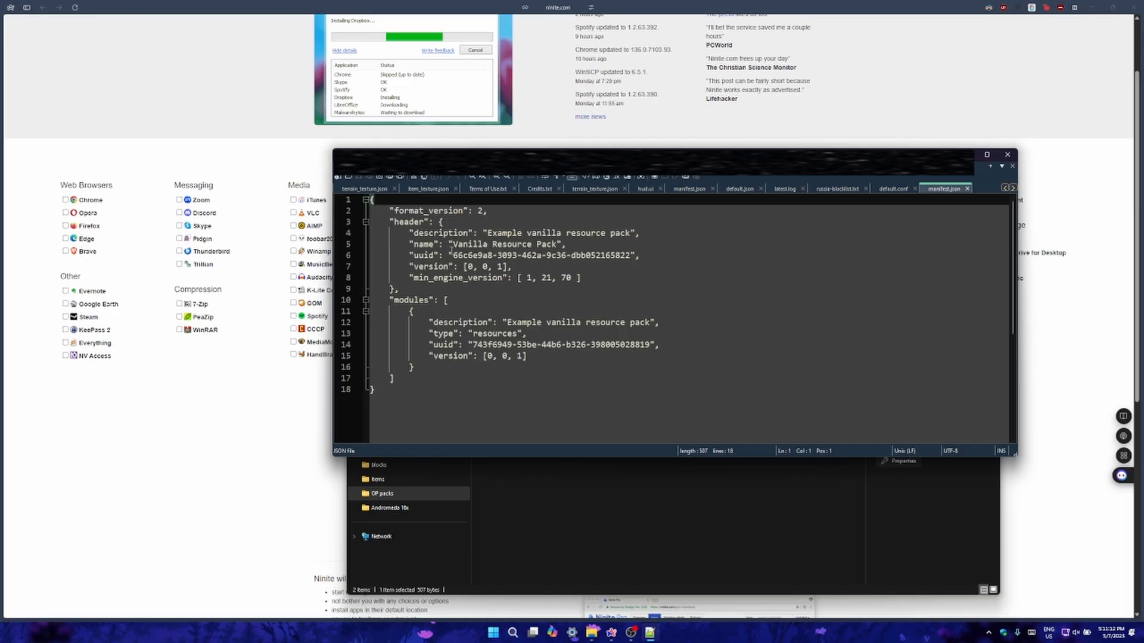
# Examine the uuid, description, name, version and min_engine_version entries in manifest.json.
pyautogui.moveTo(454, 256); pyautogui.dragTo(636, 256)
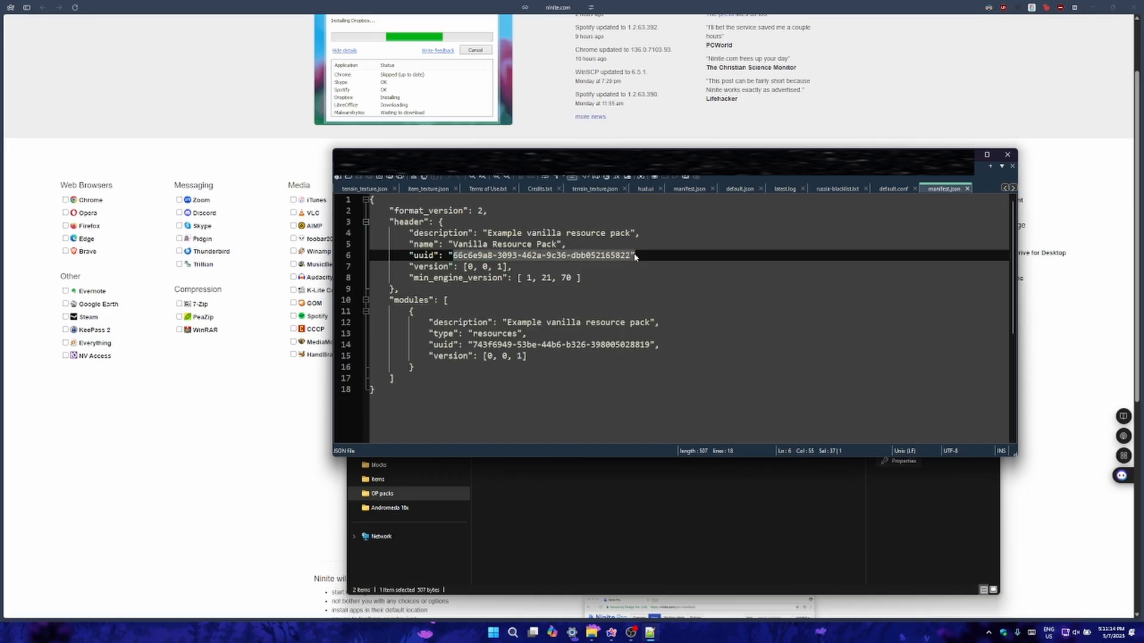
pyautogui.moveTo(651, 344); pyautogui.dragTo(625, 322)
pyautogui.click(501, 346)
pyautogui.moveTo(487, 233); pyautogui.dragTo(605, 233)
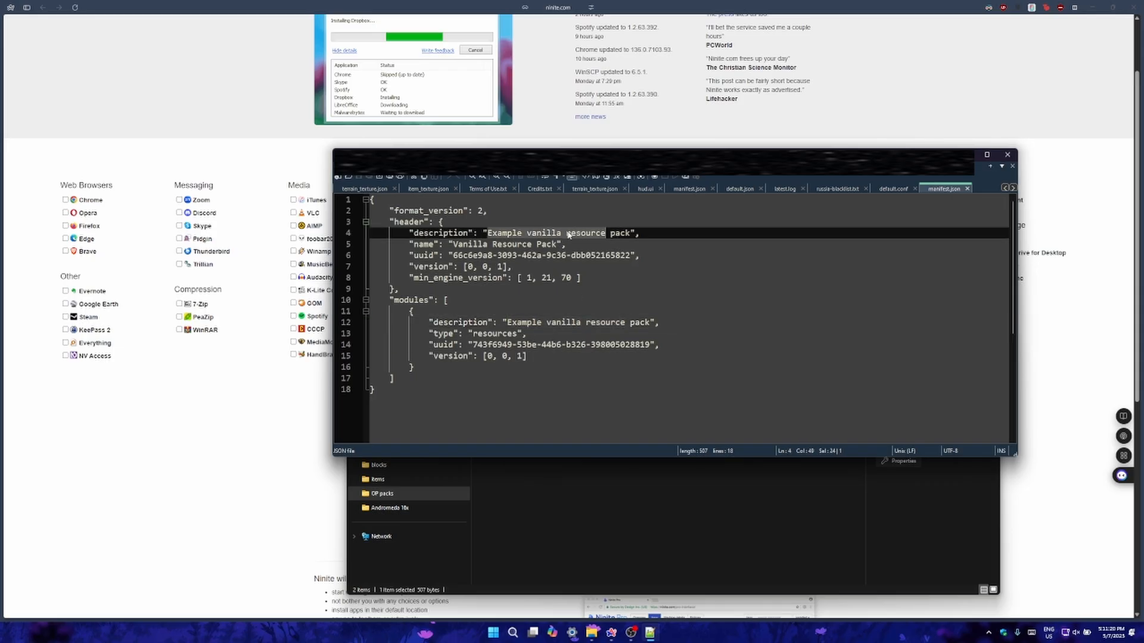
pyautogui.click(558, 245)
pyautogui.click(486, 267)
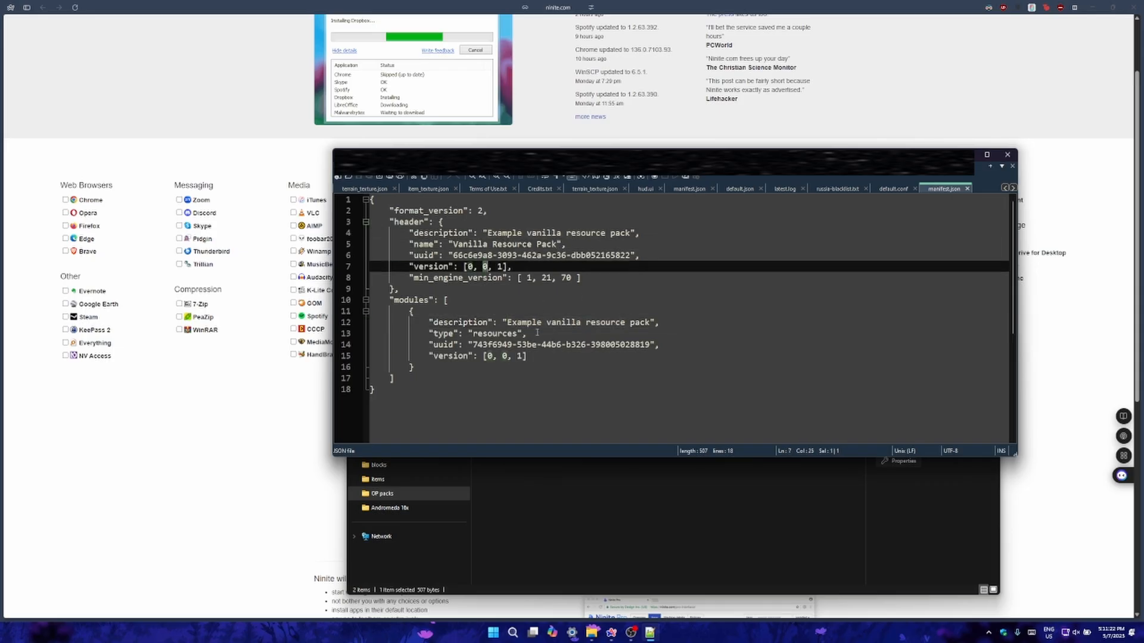
pyautogui.click(516, 356)
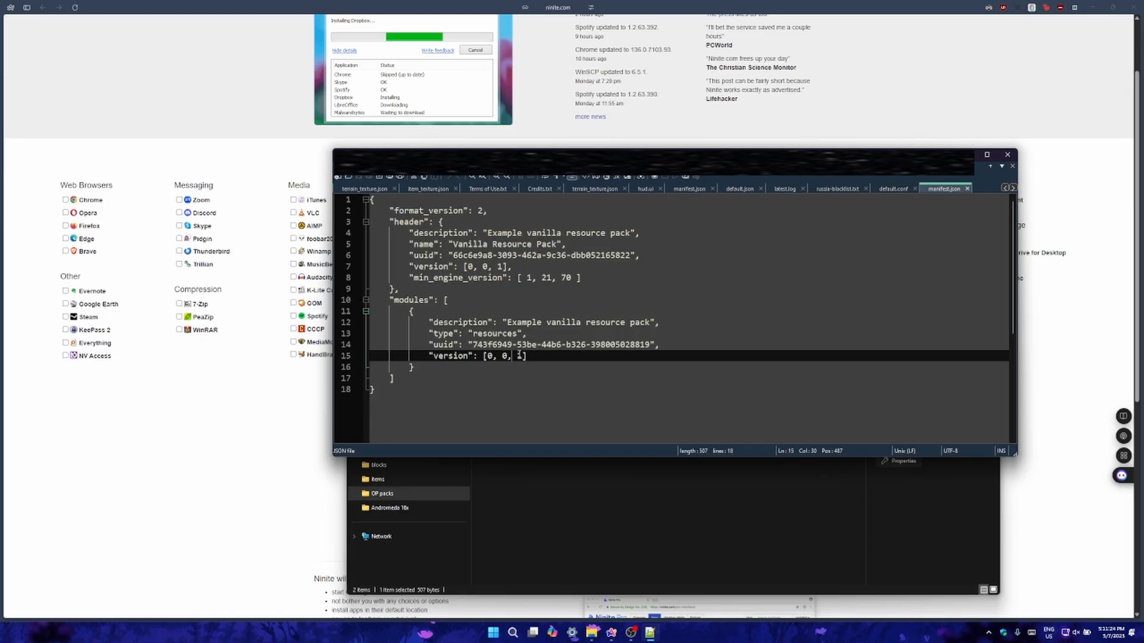
pyautogui.moveTo(519, 279); pyautogui.dragTo(582, 280)
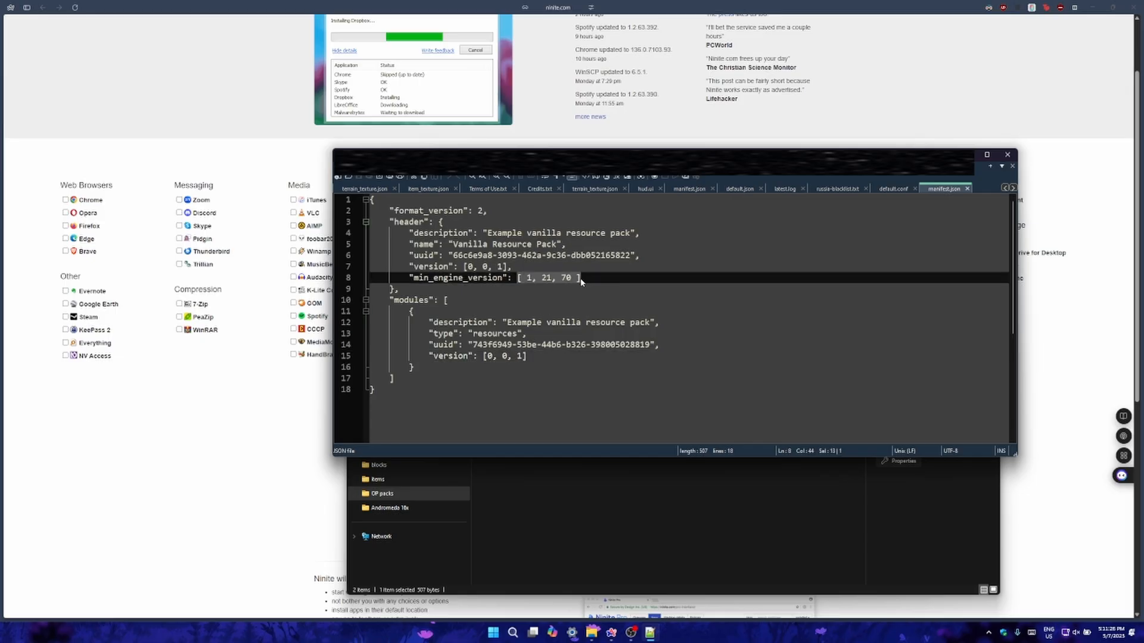
pyautogui.click(576, 285)
pyautogui.click(566, 278)
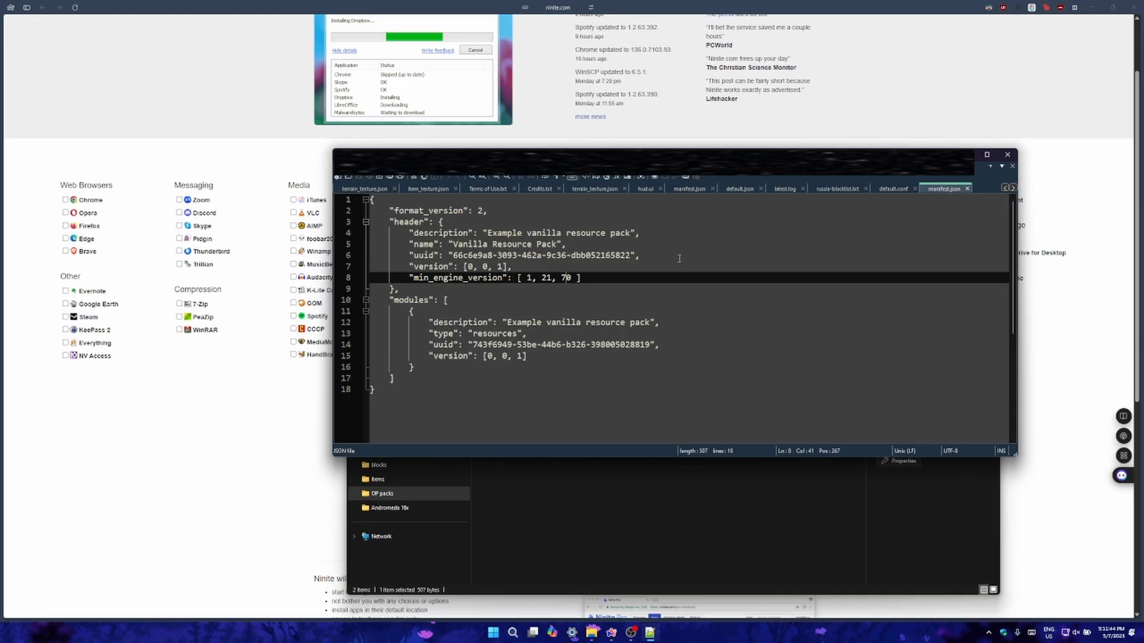
pyautogui.click(662, 287)
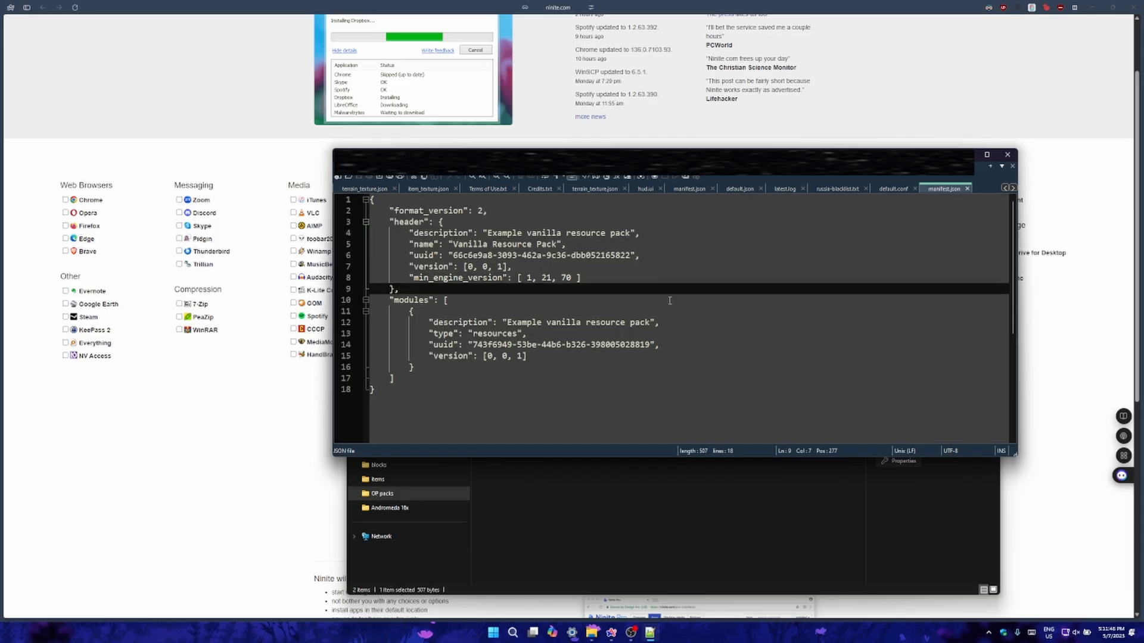
pyautogui.click(669, 300)
pyautogui.click(543, 247)
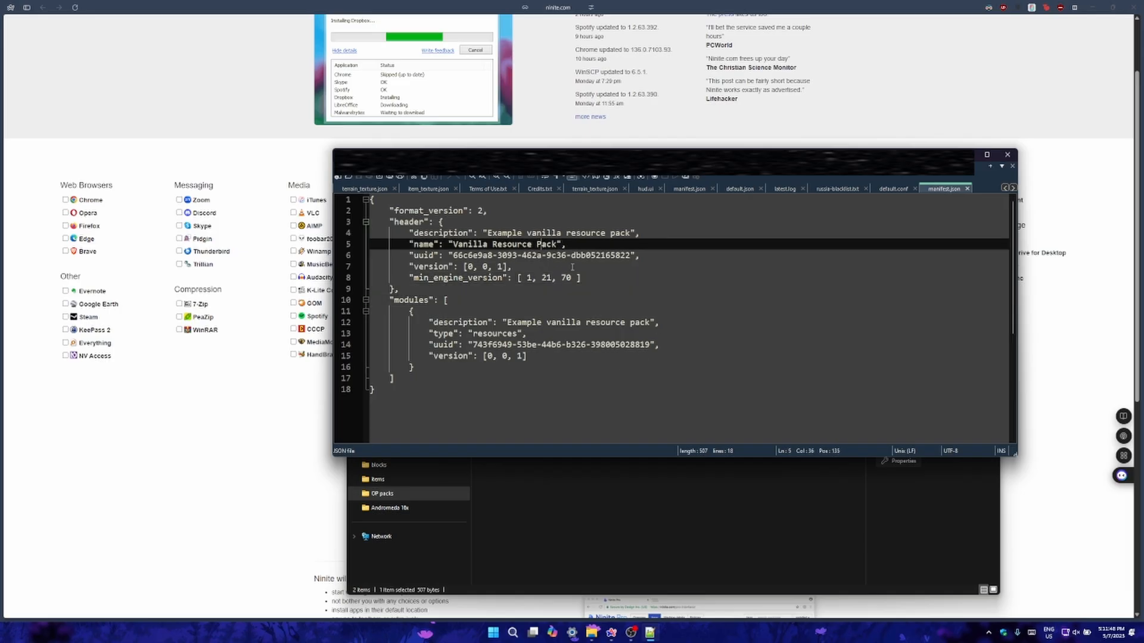
pyautogui.click(583, 329)
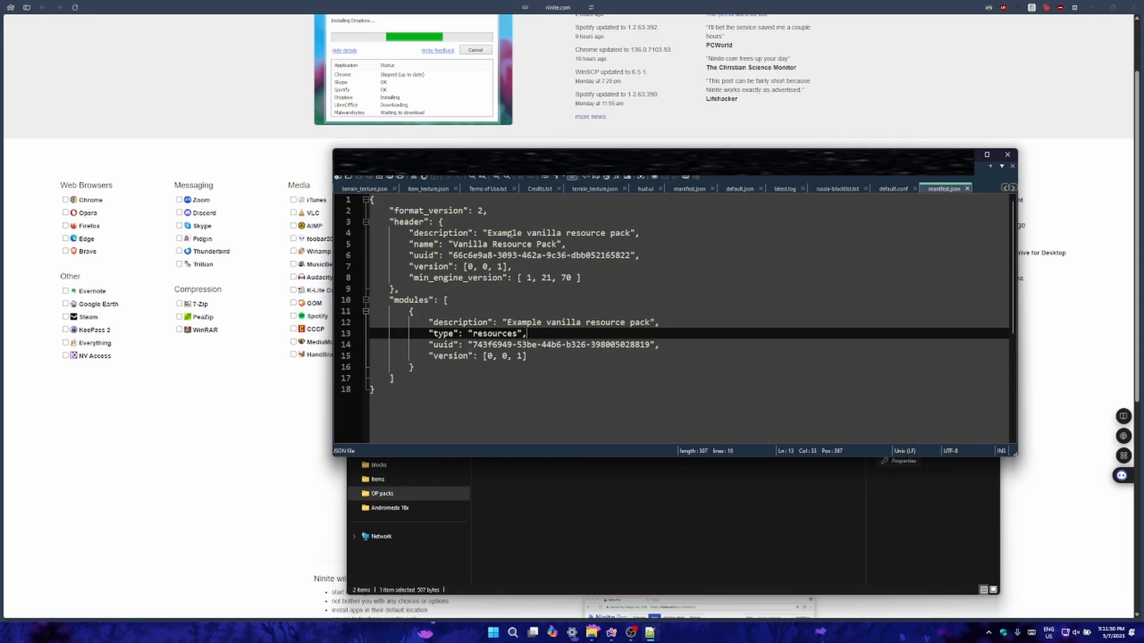
# Try replacing the header and module descriptions with "a", and undo both replacements.
pyautogui.moveTo(492, 233); pyautogui.dragTo(631, 233)
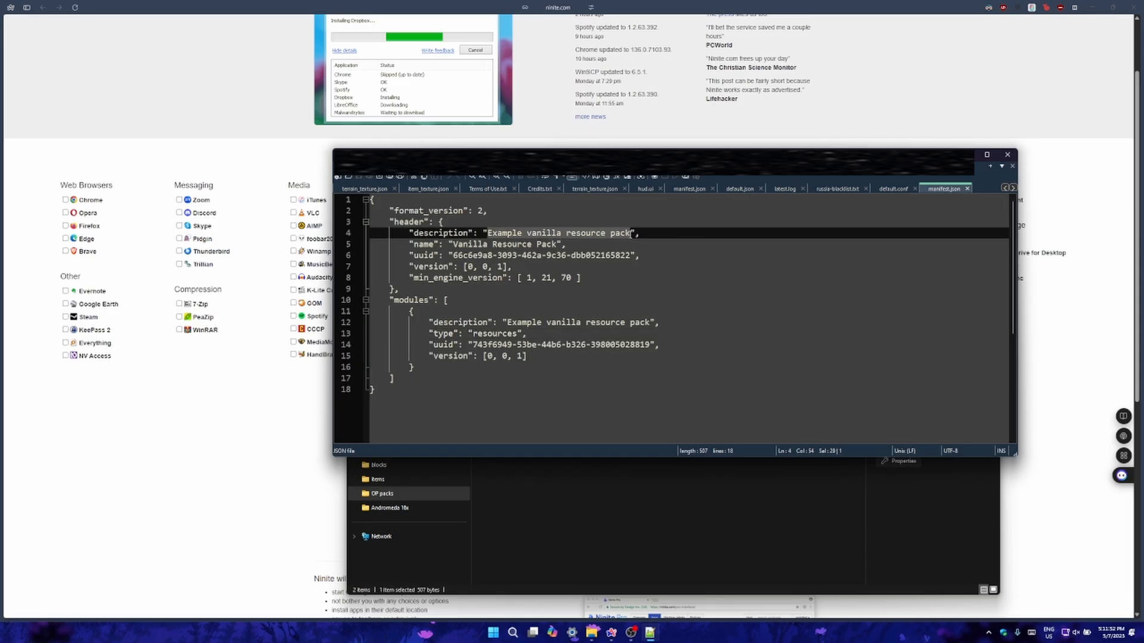
pyautogui.write('a')
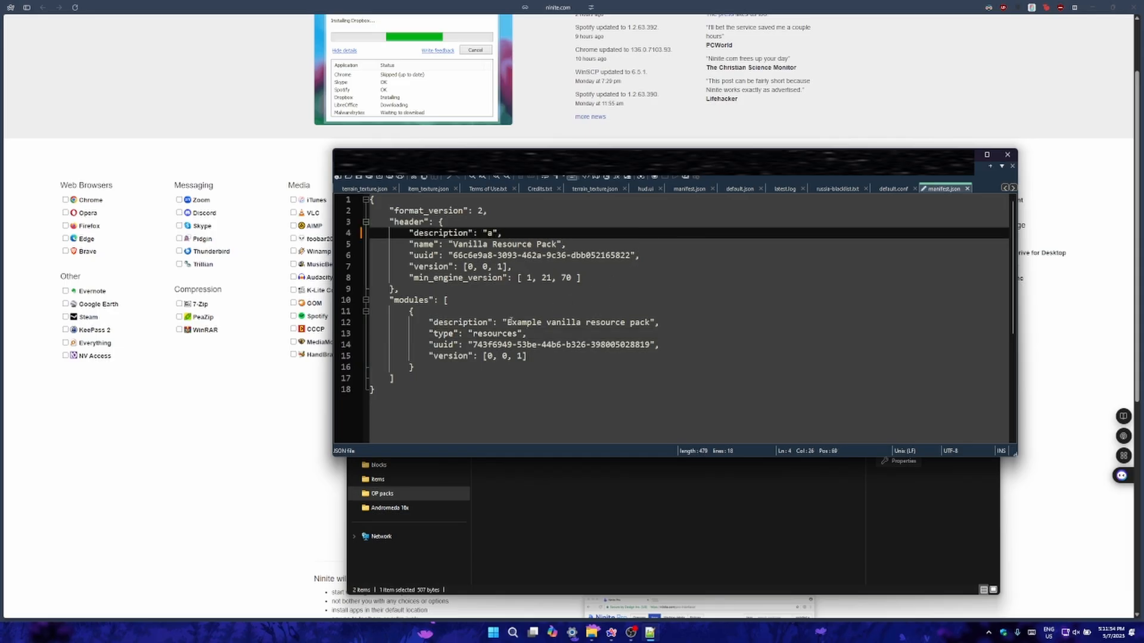
pyautogui.moveTo(507, 322); pyautogui.dragTo(651, 322)
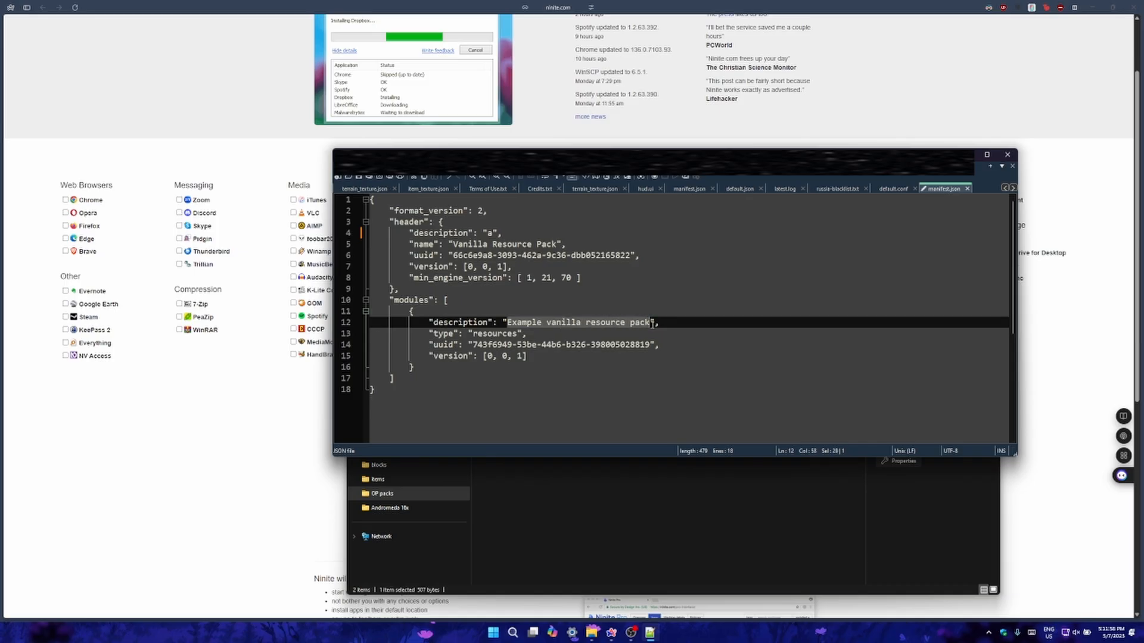
pyautogui.write('a')
pyautogui.hotkey('ctrl', 'z')
pyautogui.hotkey('ctrl', 'z')
pyautogui.click(717, 322)
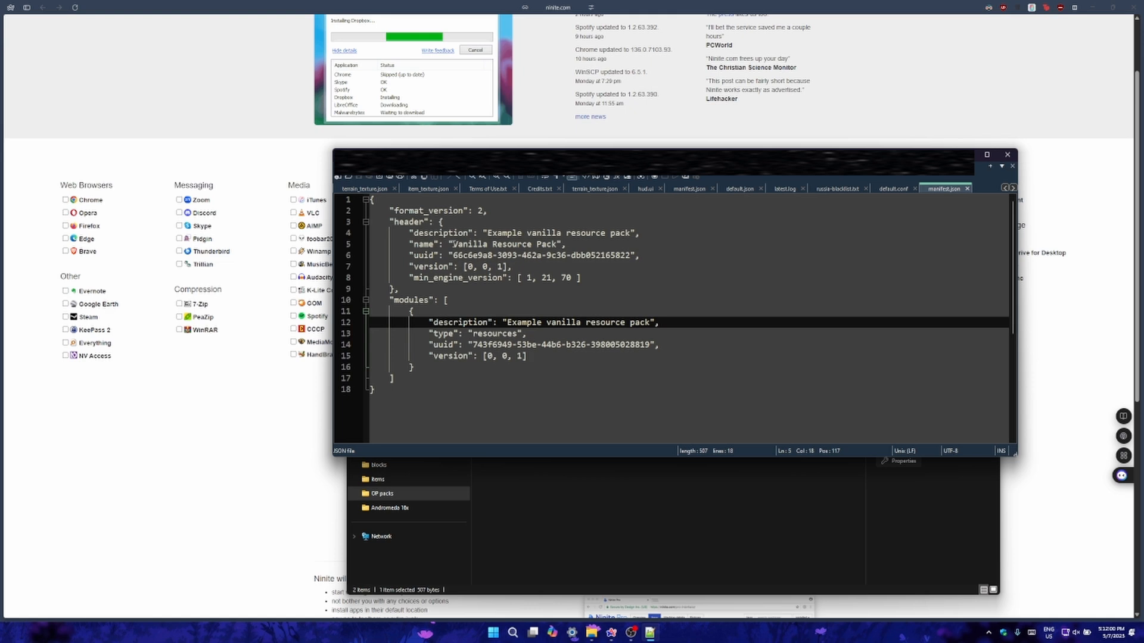
# Review the header's name, version and uuid and the module's description, type, uuid and version in manifest.json.
pyautogui.moveTo(451, 244); pyautogui.dragTo(560, 244)
pyautogui.click(559, 244)
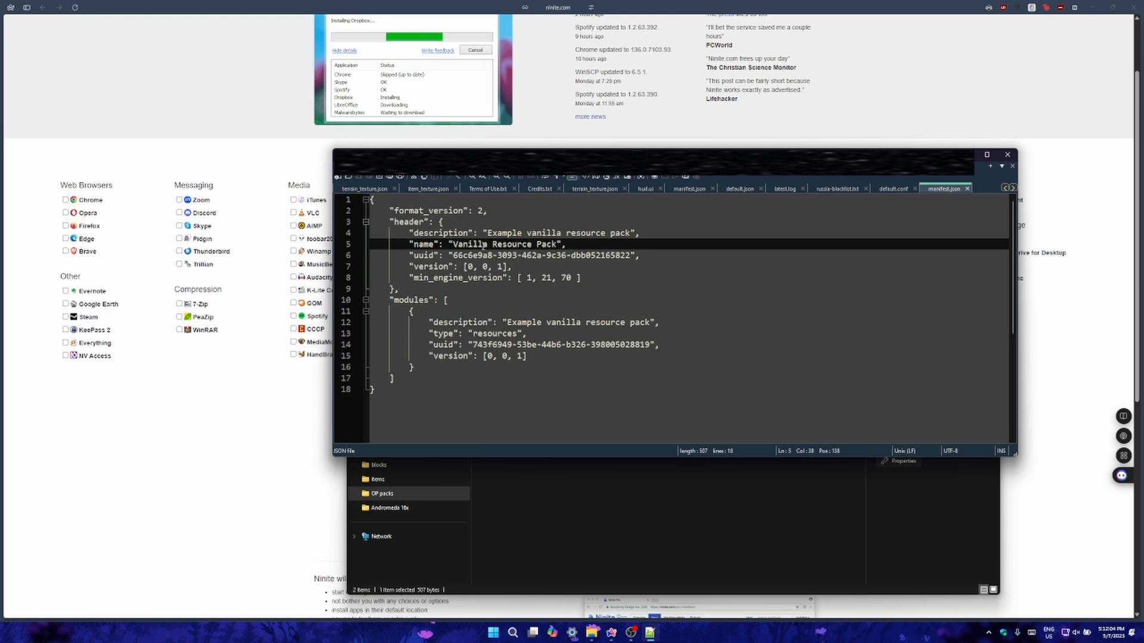
pyautogui.click(500, 266)
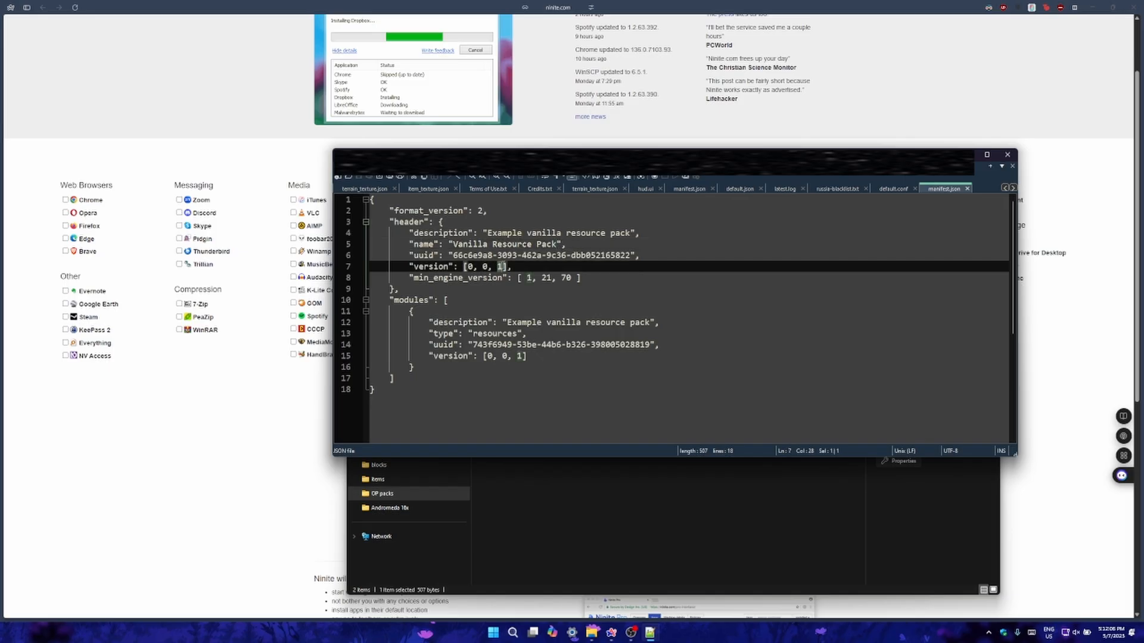
pyautogui.click(524, 356)
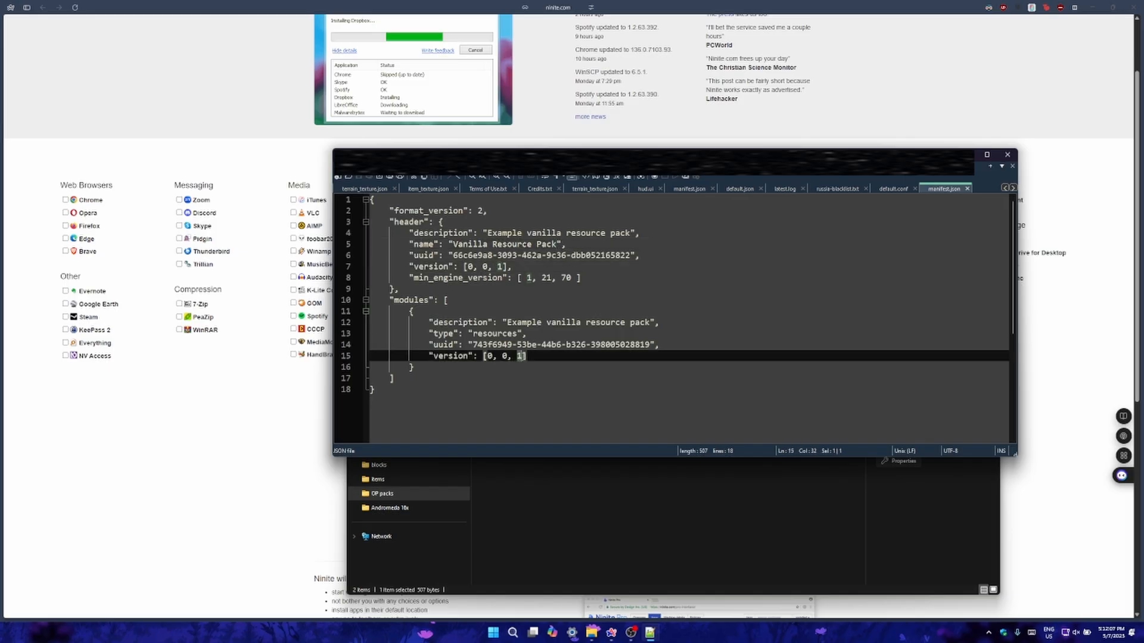
pyautogui.click(513, 344)
pyautogui.click(516, 244)
pyautogui.click(517, 255)
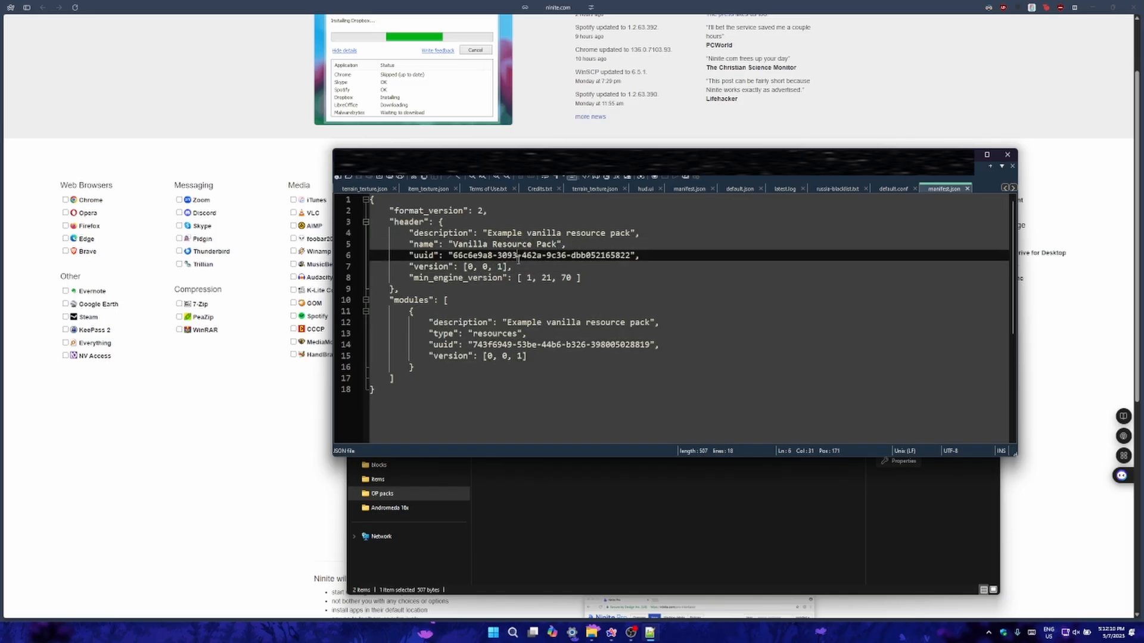
pyautogui.click(525, 344)
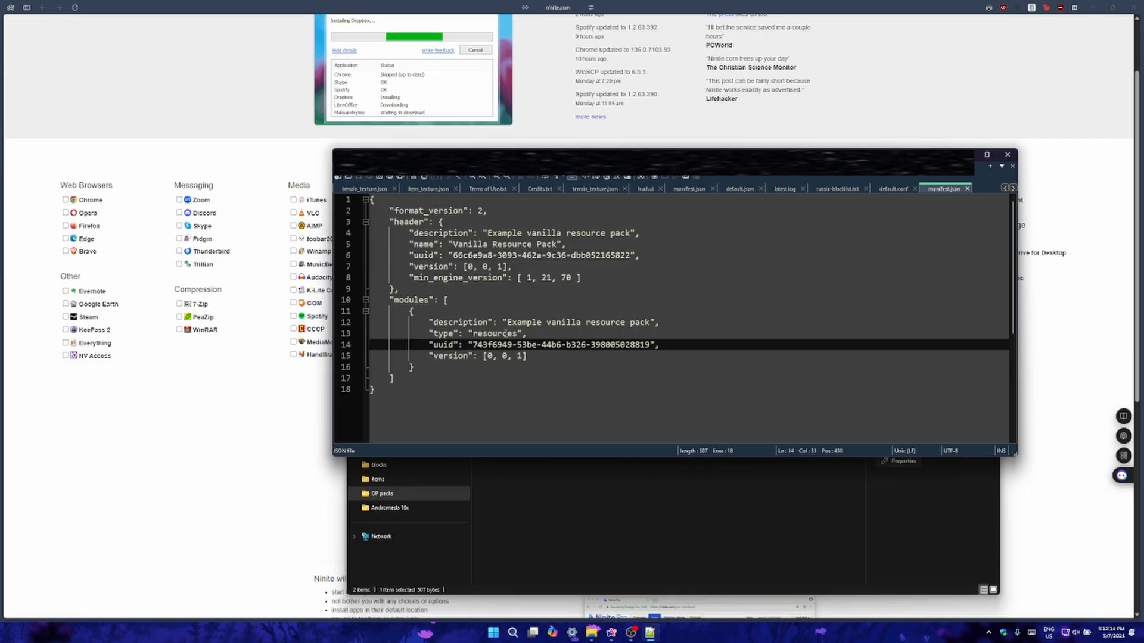
pyautogui.click(505, 333)
pyautogui.click(540, 345)
pyautogui.click(531, 356)
pyautogui.click(527, 322)
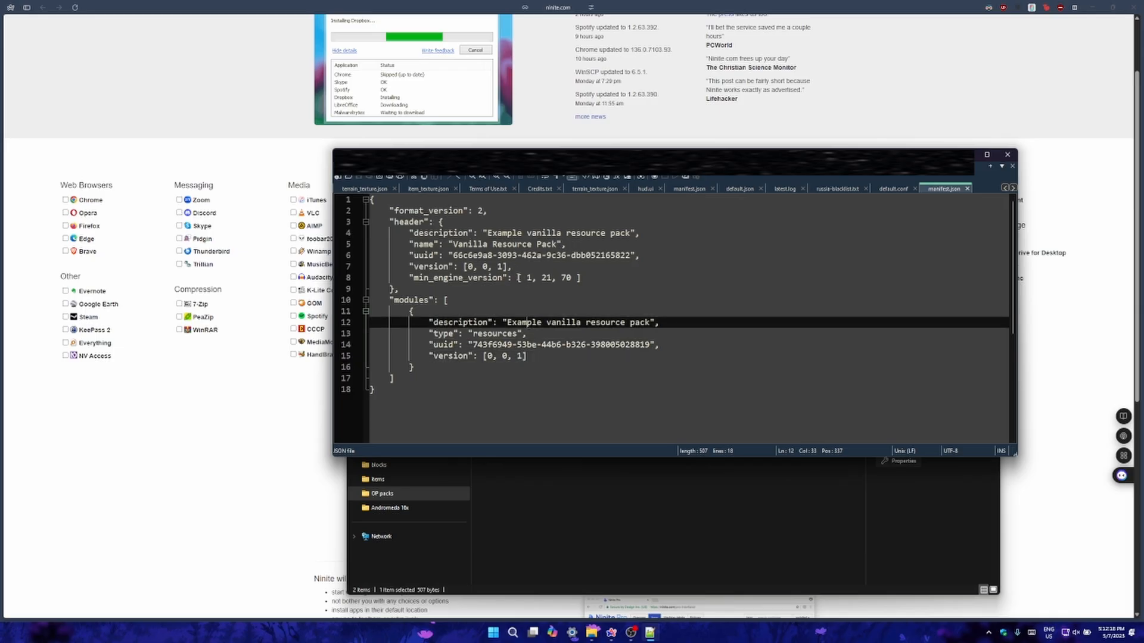
# Look over the header fields from min_engine_version up to description, and the description line in the modules section.
pyautogui.click(526, 280)
pyautogui.click(504, 266)
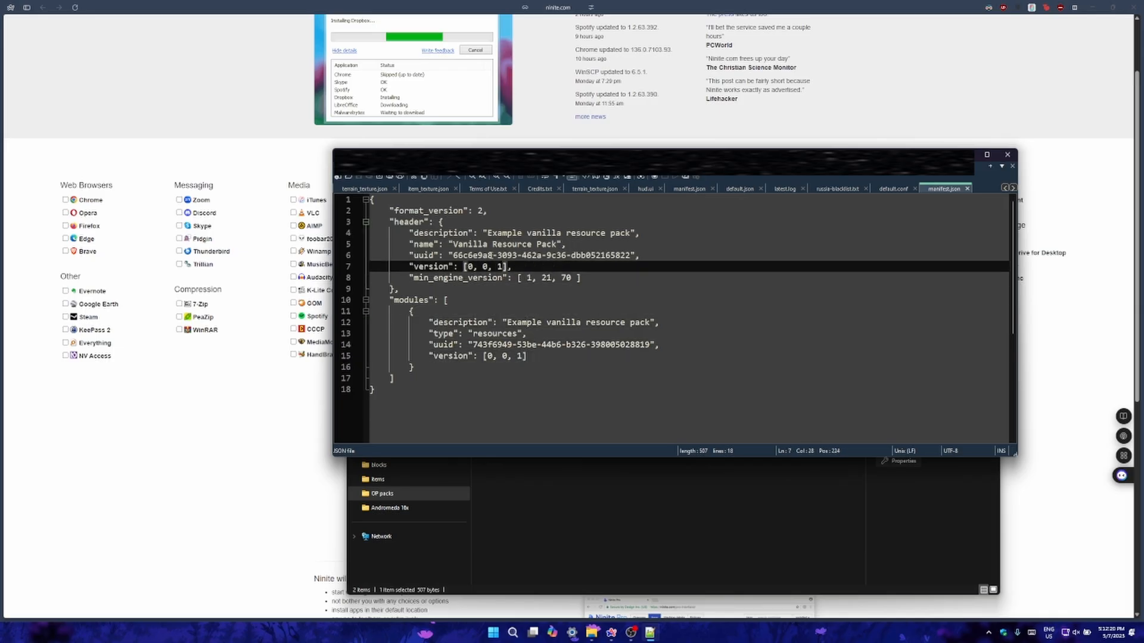
pyautogui.click(492, 255)
pyautogui.click(502, 244)
pyautogui.click(512, 233)
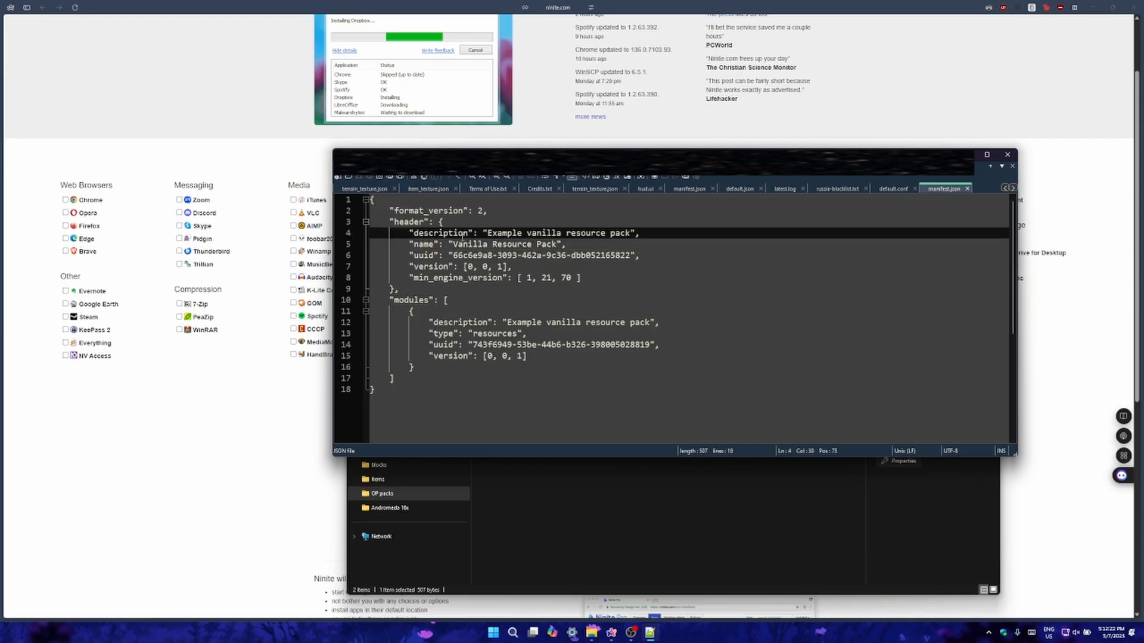
pyautogui.moveTo(594, 275); pyautogui.dragTo(407, 240)
pyautogui.click(543, 357)
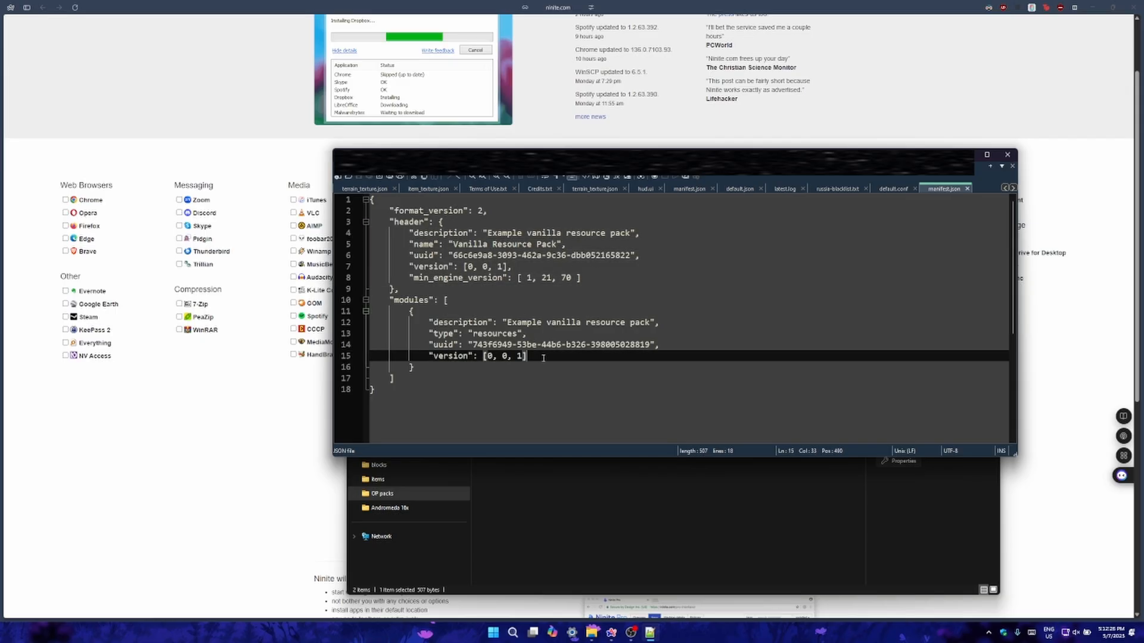
pyautogui.moveTo(543, 357); pyautogui.dragTo(663, 322)
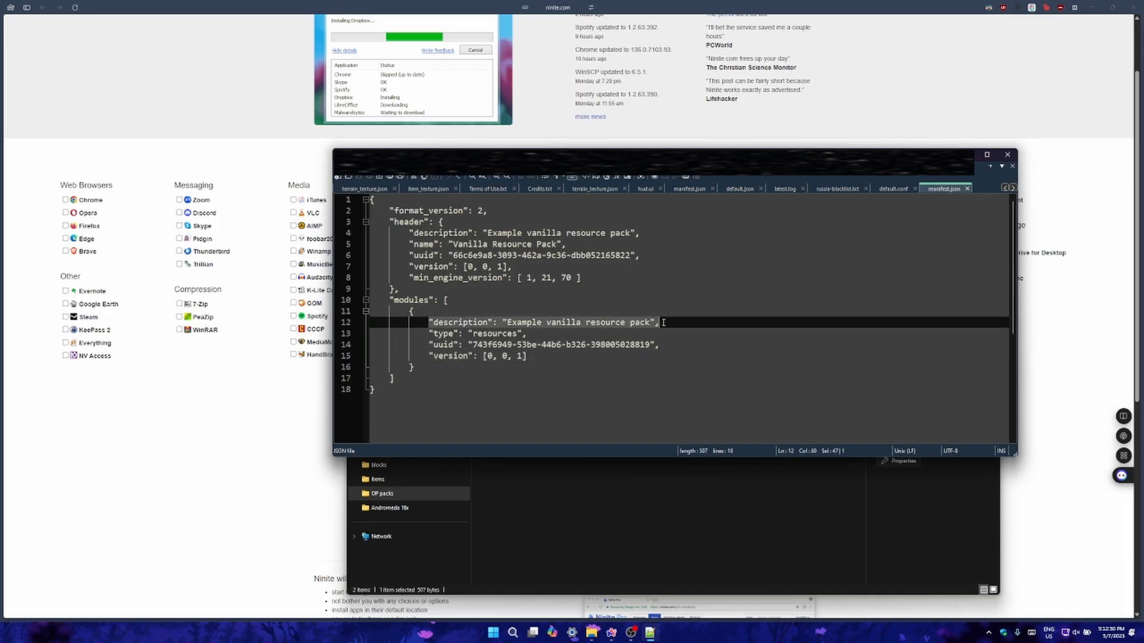
# Close manifest.json and create a folder named "textures" in the example pack folder.
pyautogui.click(1007, 154)
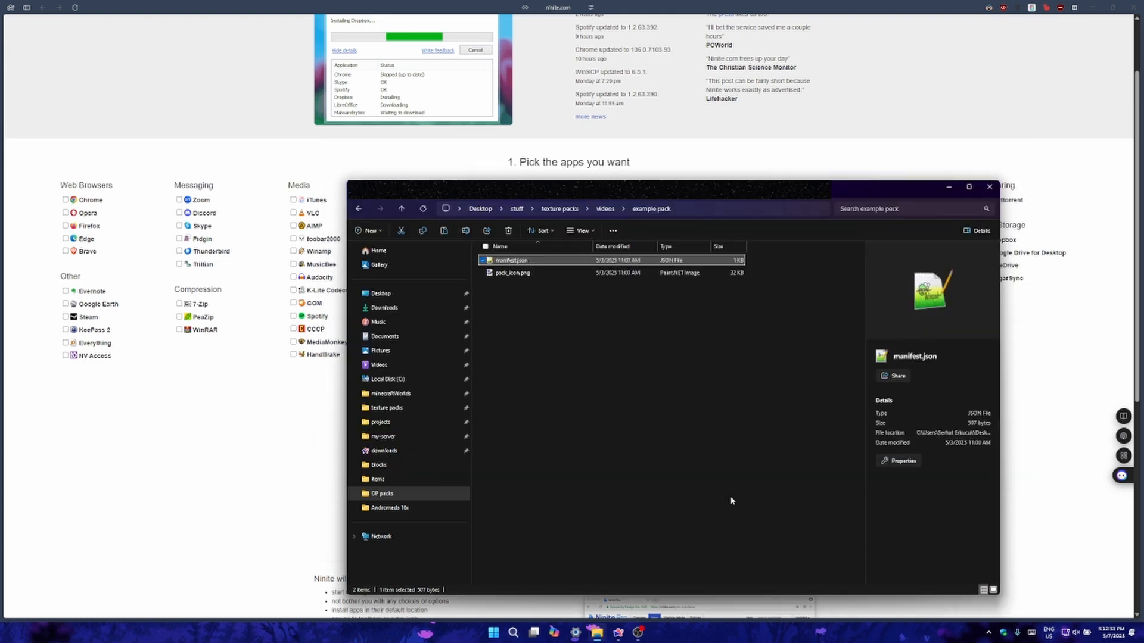
pyautogui.click(590, 339)
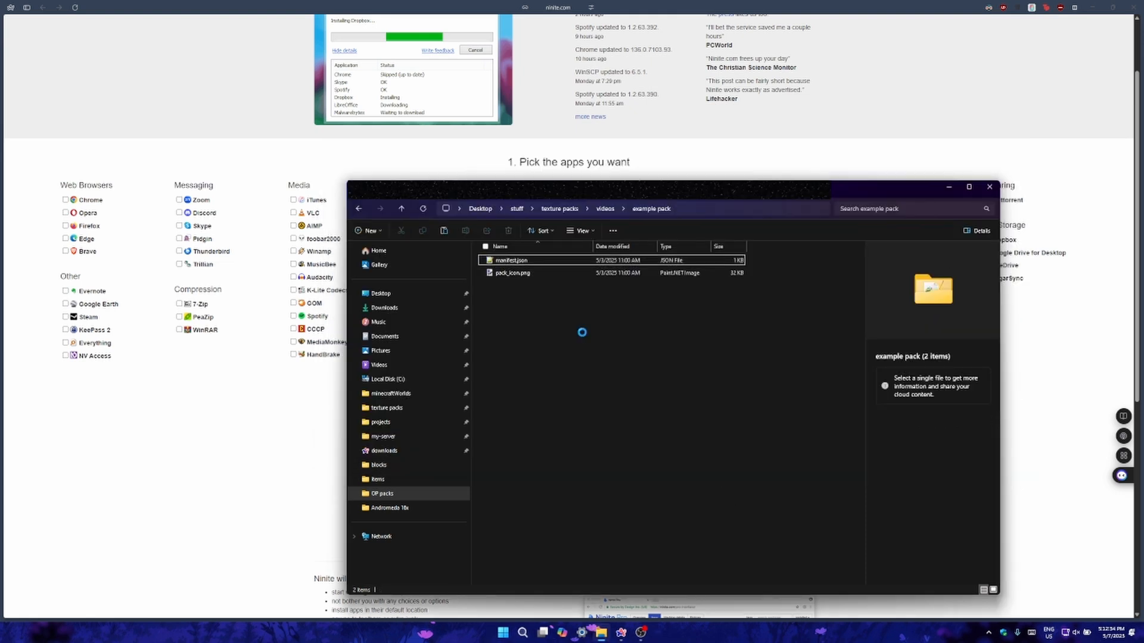
pyautogui.rightClick(581, 334)
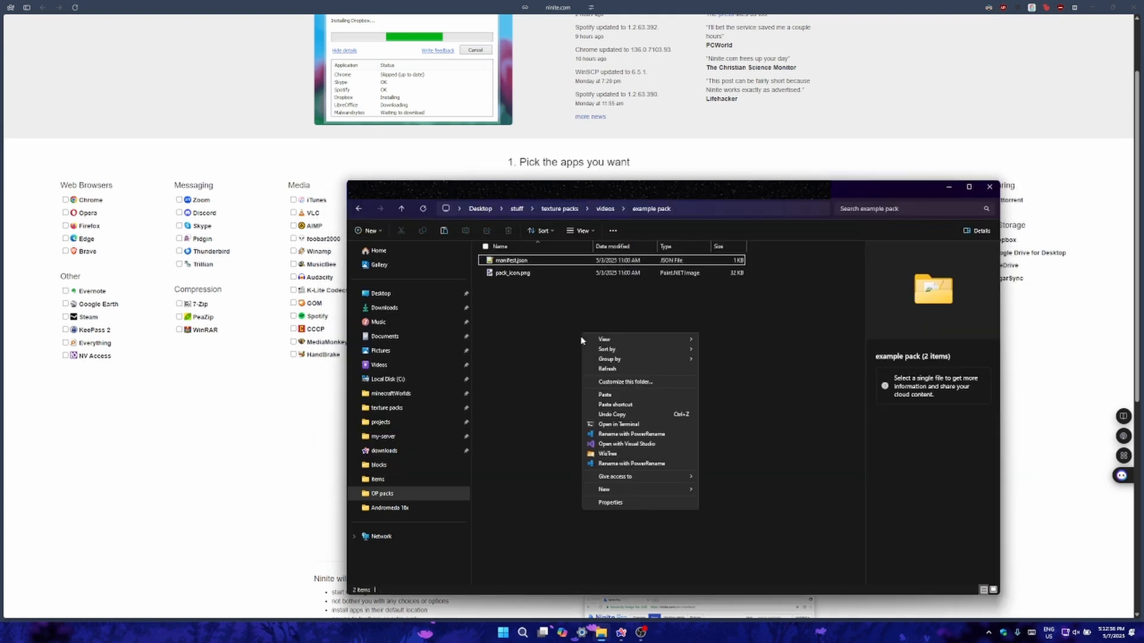
pyautogui.moveTo(659, 491)
pyautogui.click(724, 492)
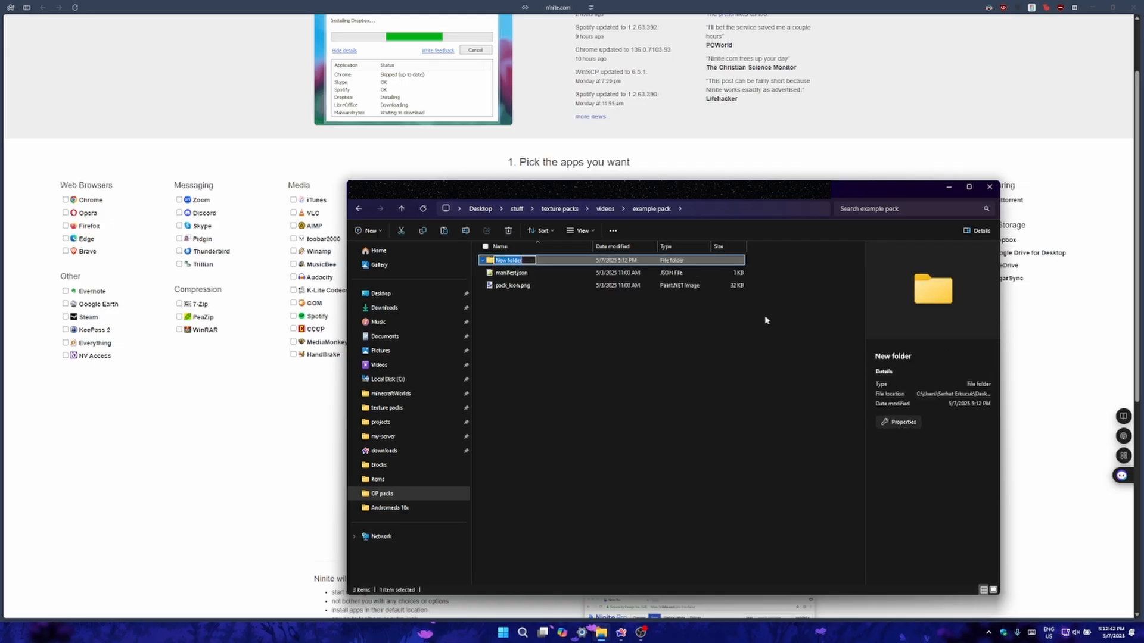
pyautogui.write('textures')
pyautogui.press('Return')
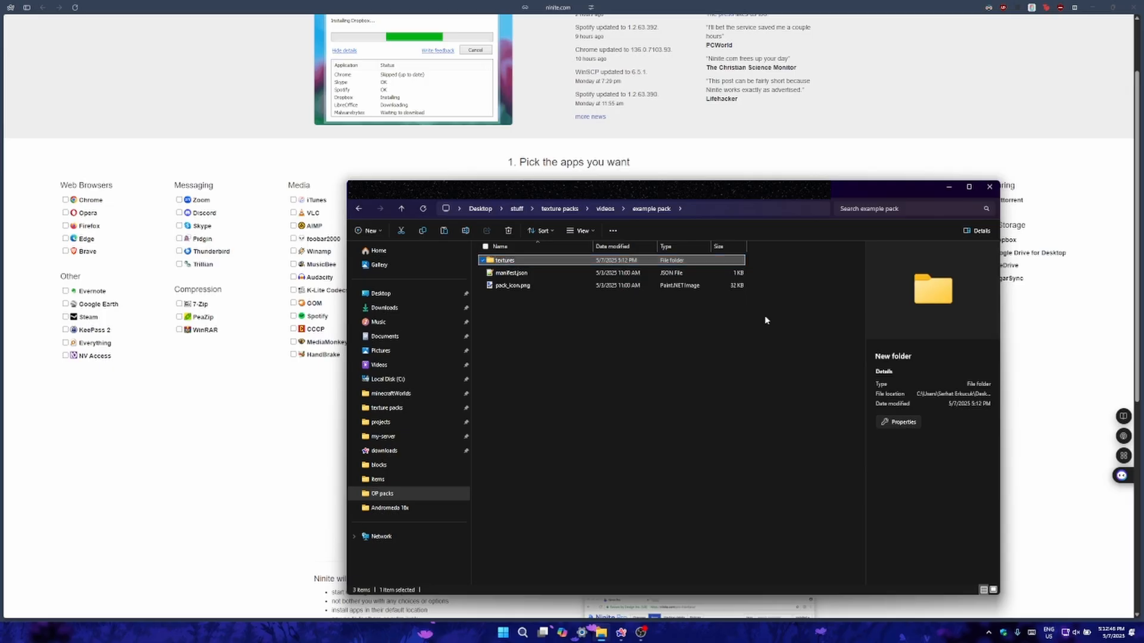
# Create a folder named "items" inside the textures folder and open it.
pyautogui.doubleClick(673, 262)
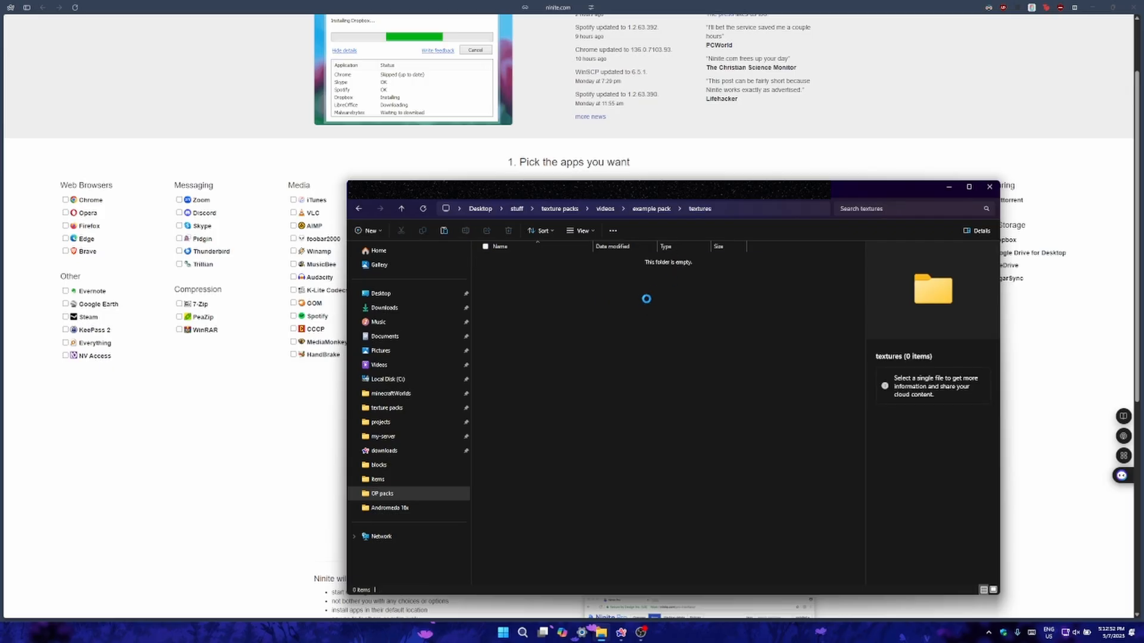
pyautogui.rightClick(643, 300)
pyautogui.moveTo(673, 456)
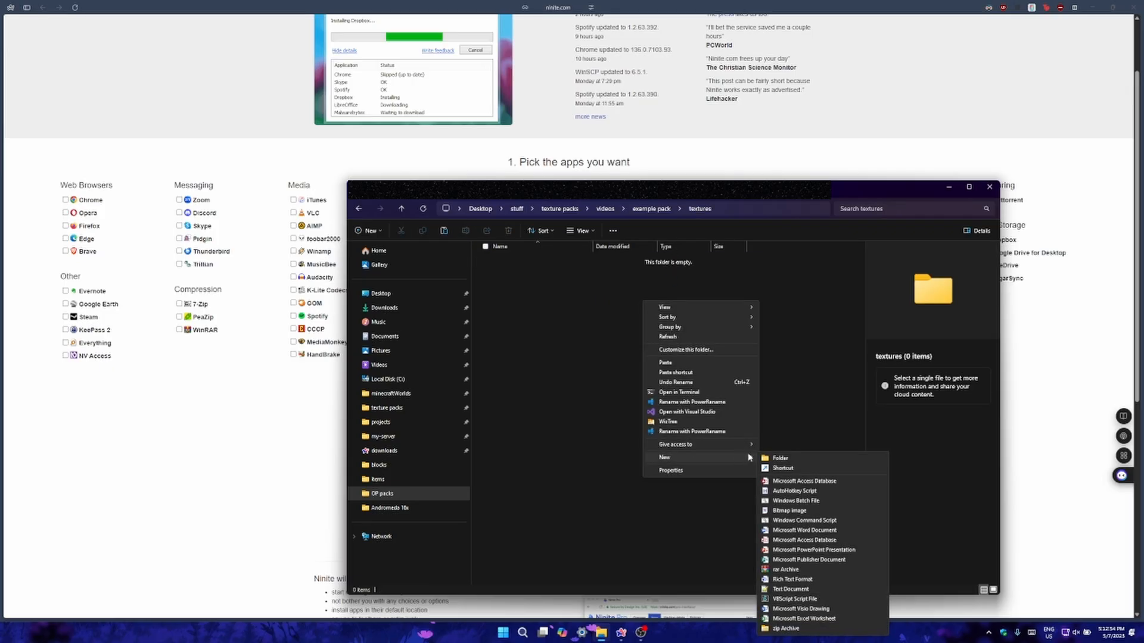
pyautogui.click(781, 458)
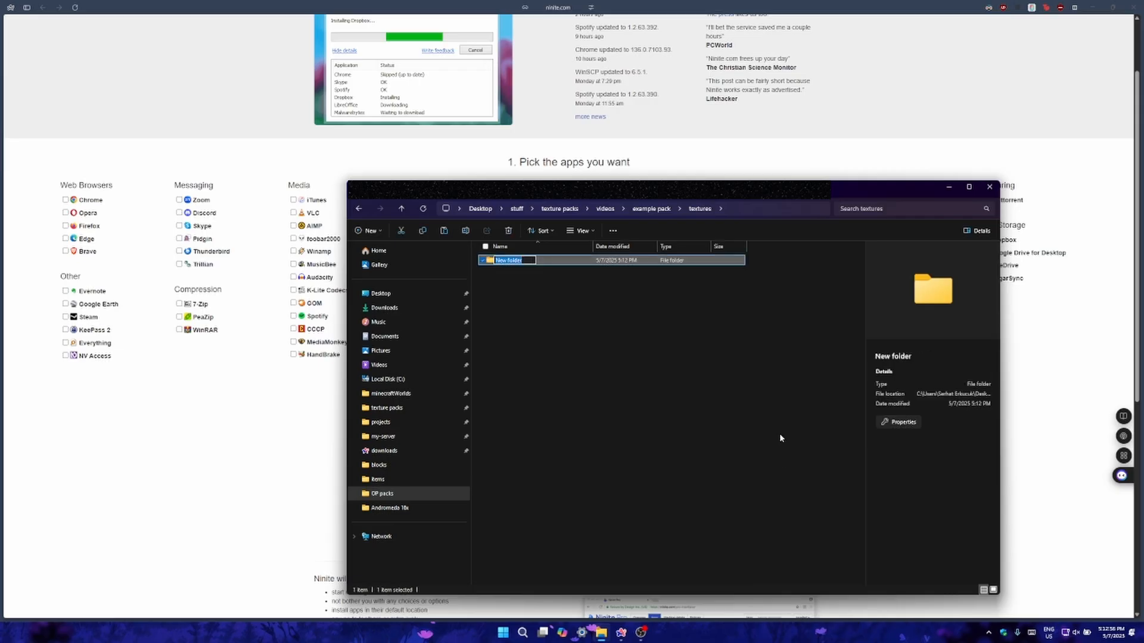
pyautogui.write('items')
pyautogui.press('Return')
pyautogui.doubleClick(677, 260)
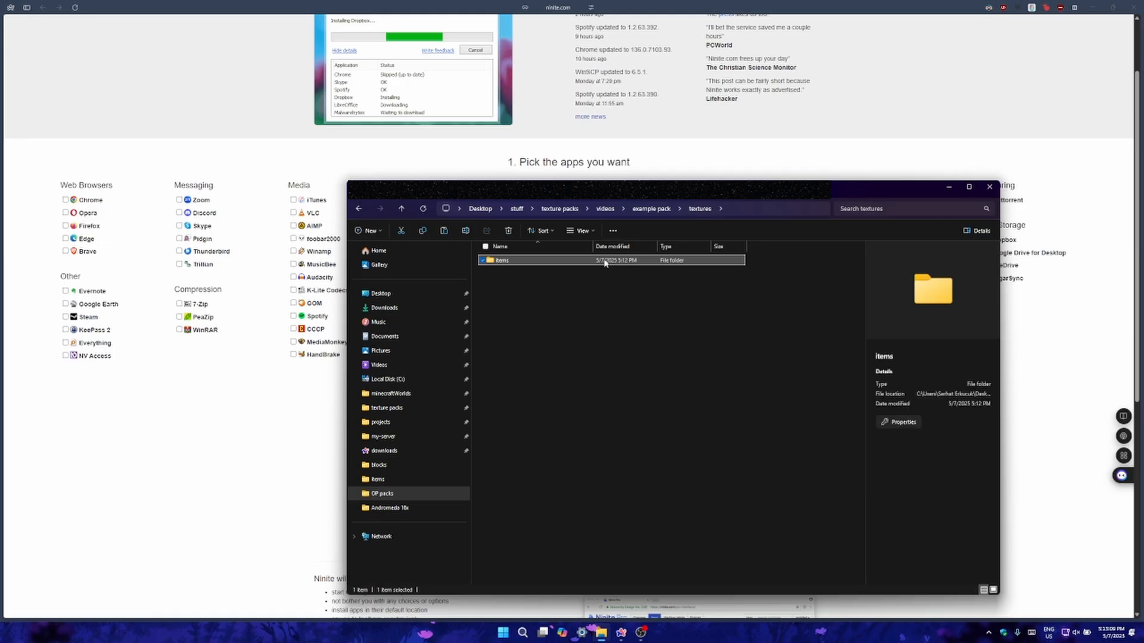
pyautogui.doubleClick(605, 263)
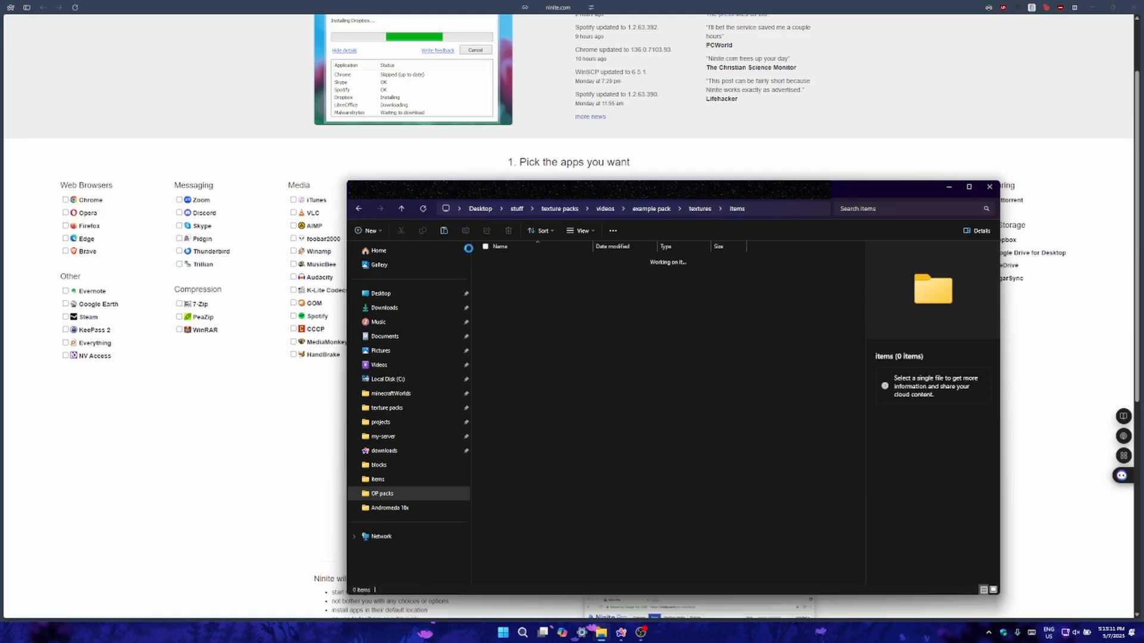
# Search the sample resource_pack's textures/items folder for "diamond sword" and copy diamond_sword.png into the example pack's textures/items folder.
pyautogui.hotkey('ctrl', 'v')
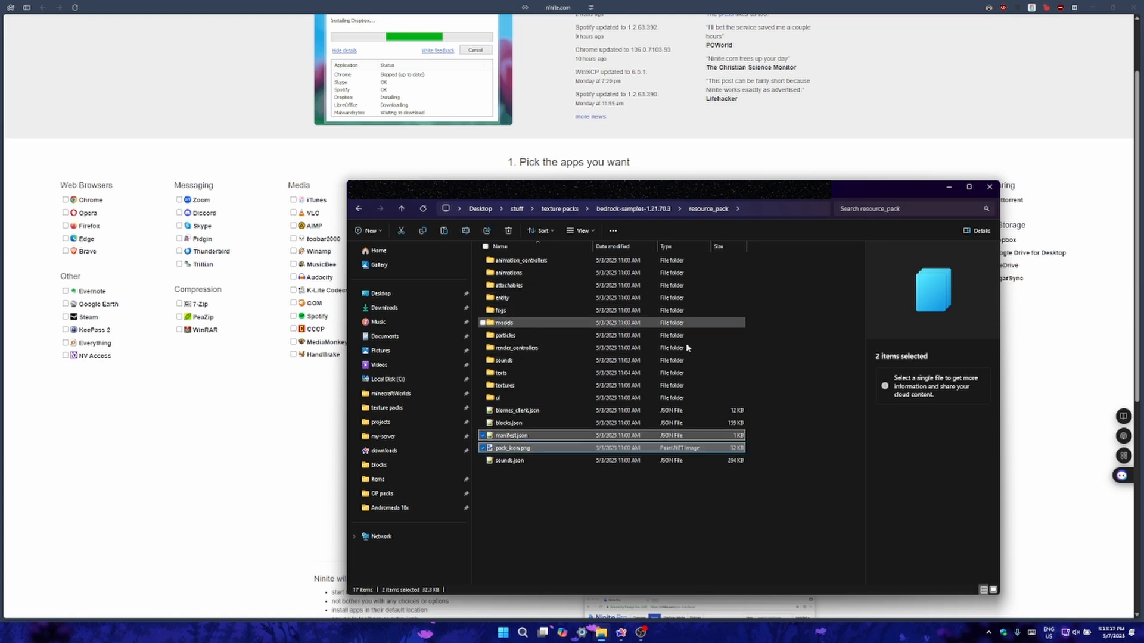
pyautogui.click(748, 343)
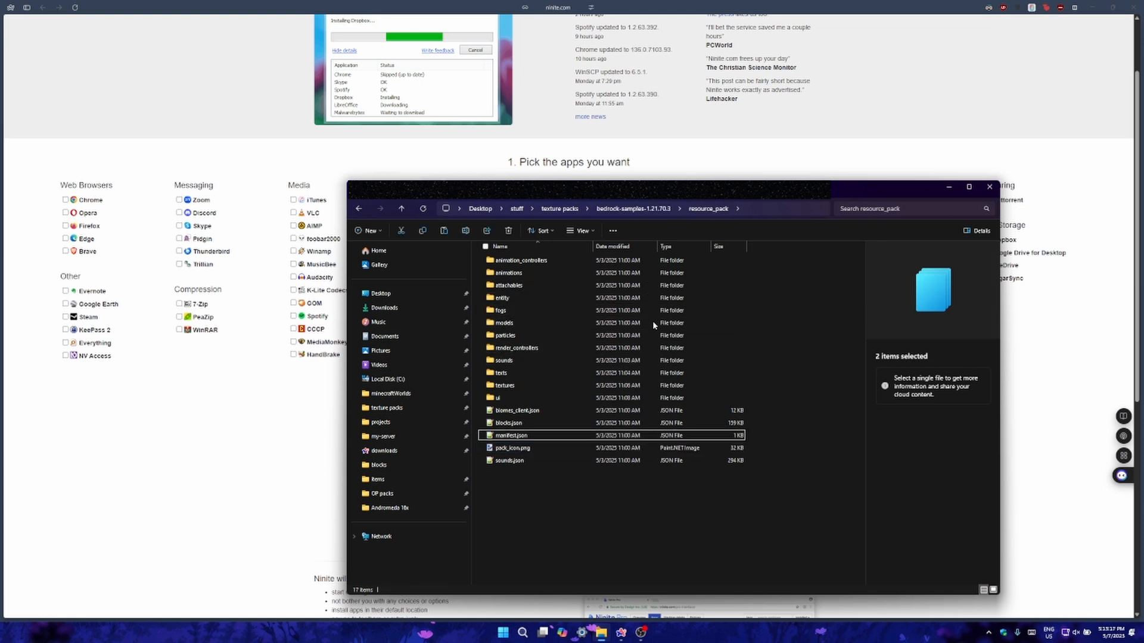
pyautogui.doubleClick(545, 385)
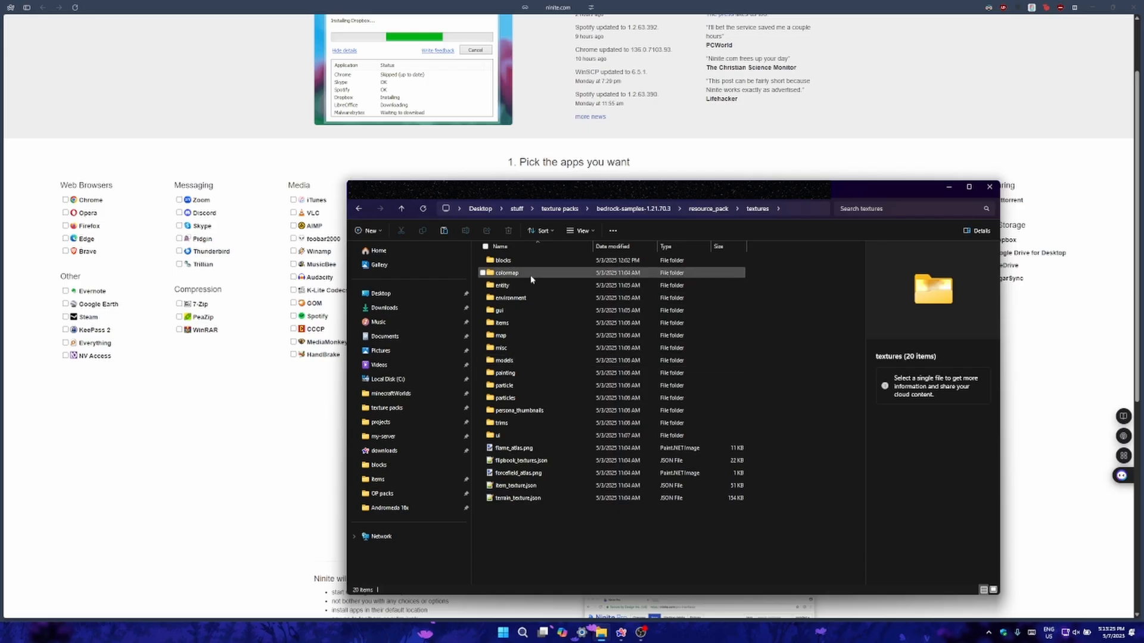
pyautogui.click(532, 323)
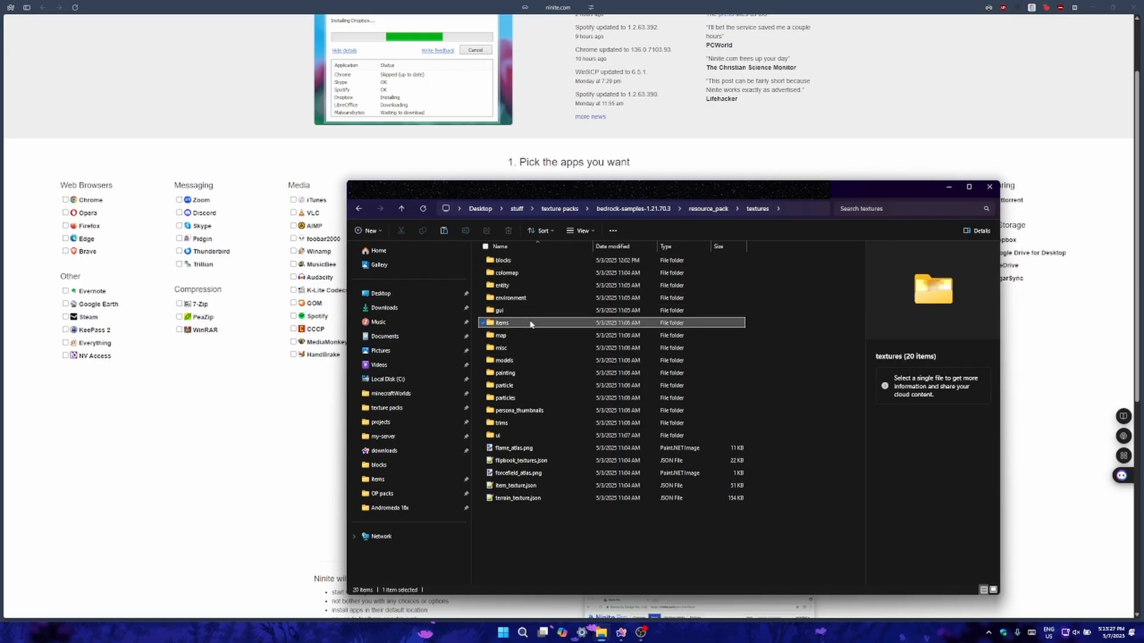
pyautogui.click(864, 209)
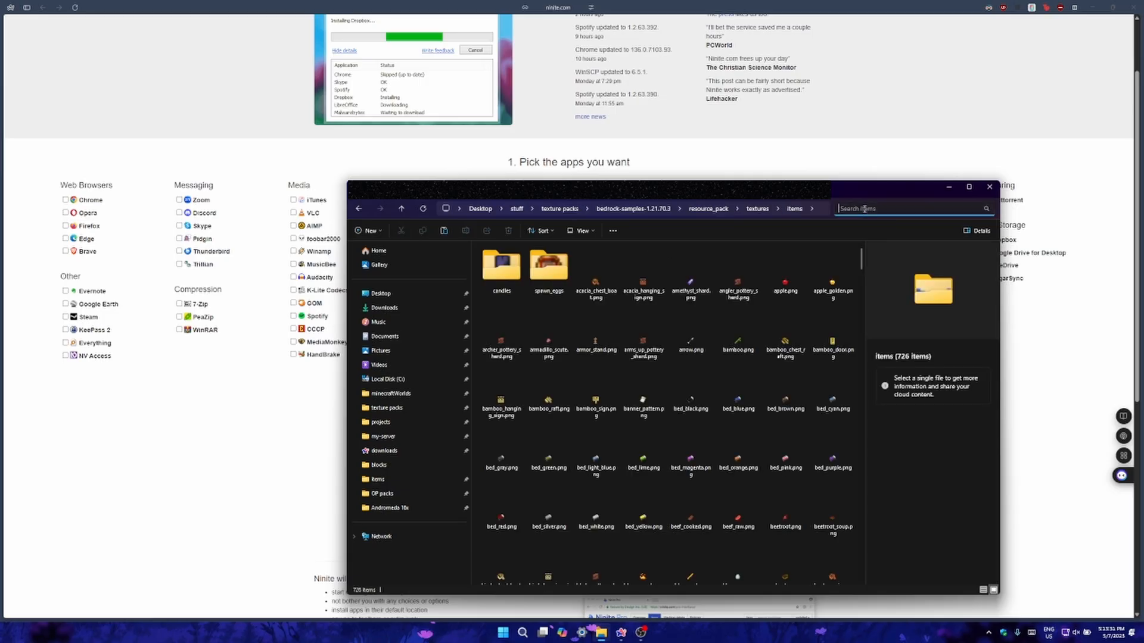
pyautogui.write('diamond sword')
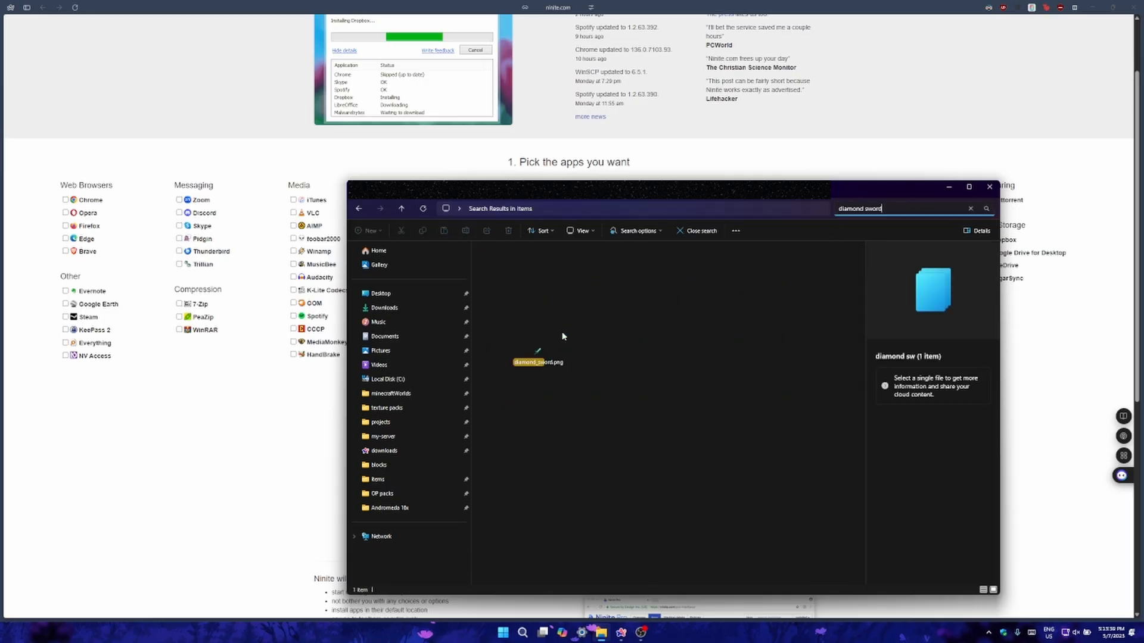
pyautogui.click(545, 246)
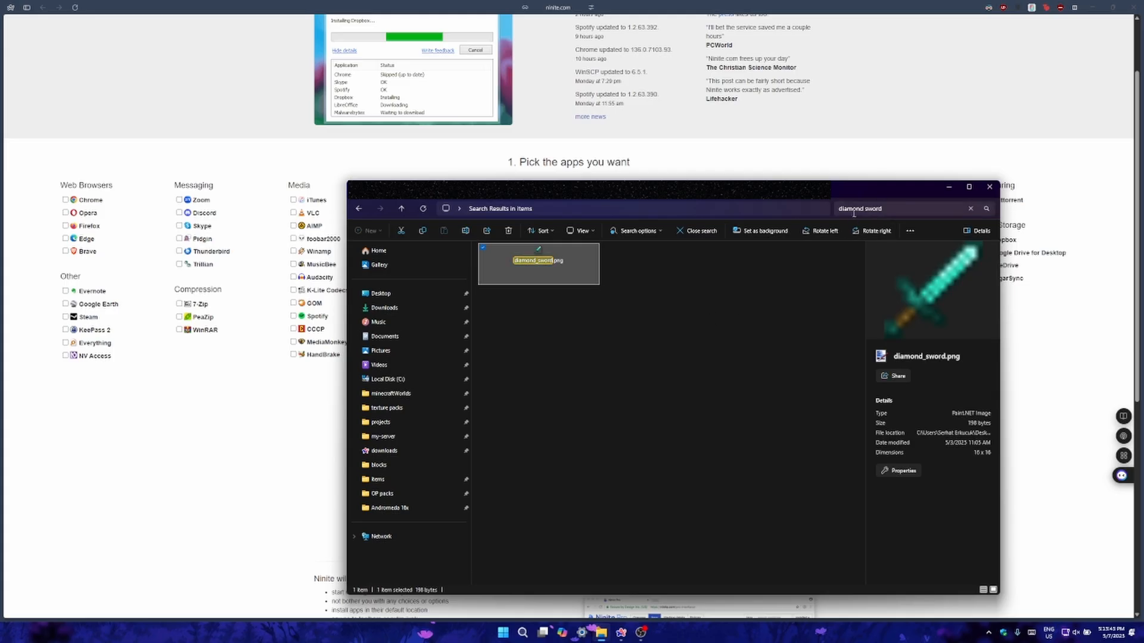
pyautogui.press('Delete')
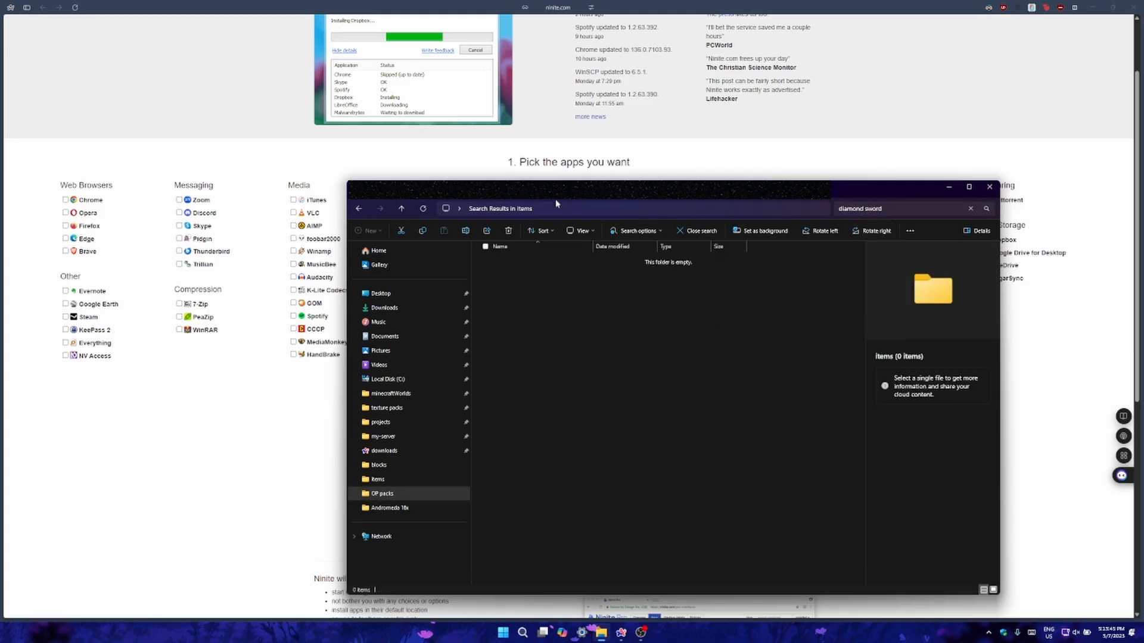
pyautogui.press('Escape')
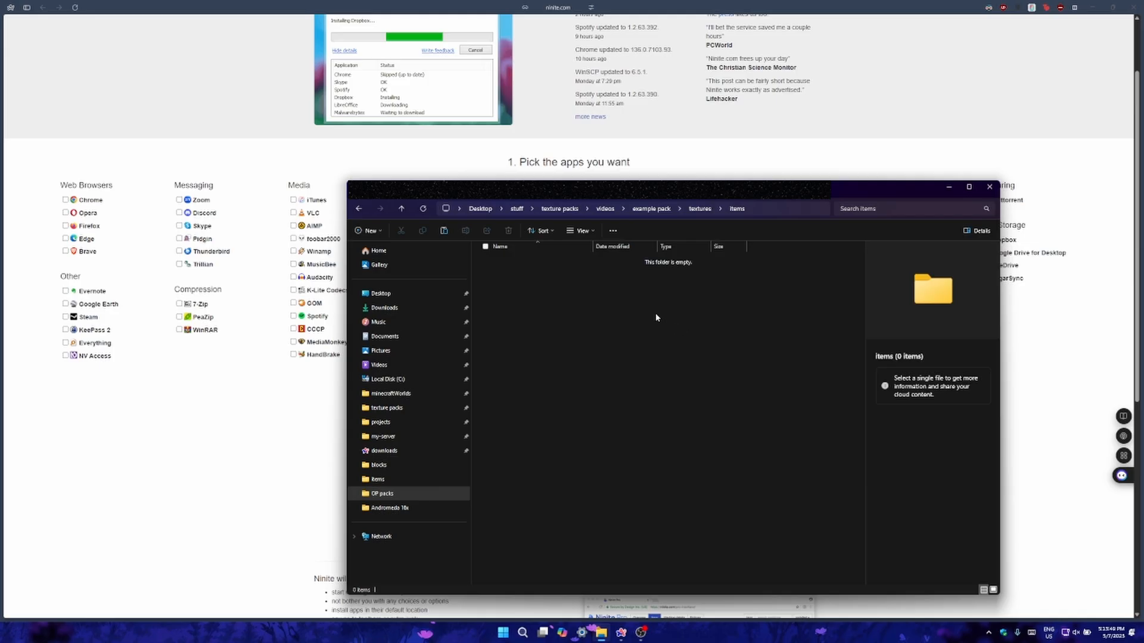
pyautogui.hotkey('ctrl', 'z')
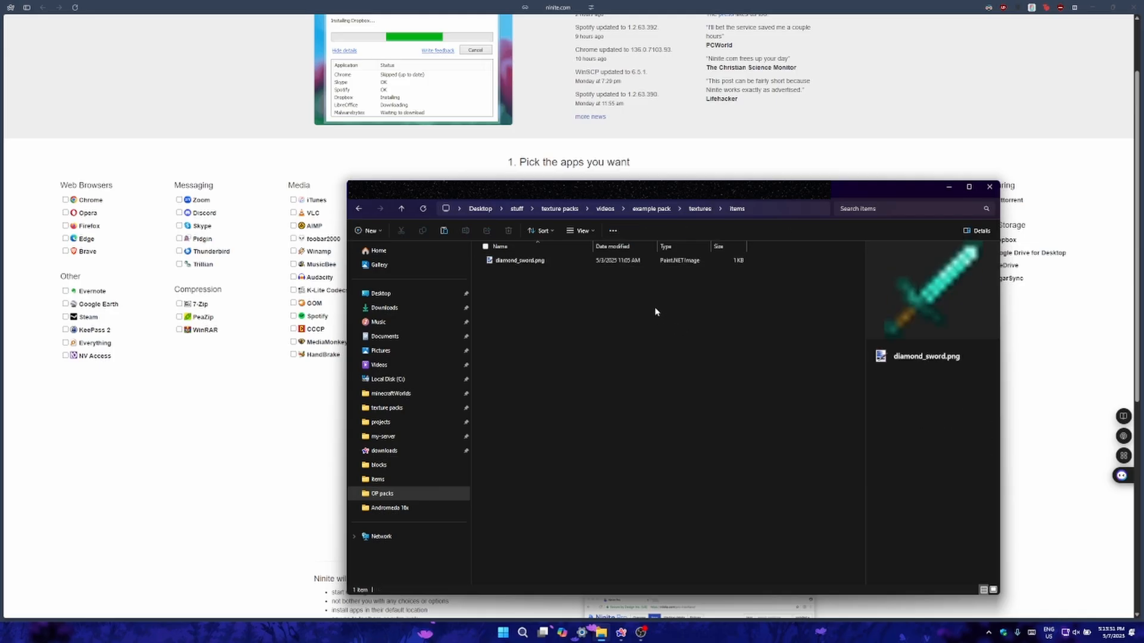
# Open the example pack's diamond_sword.png in Paint.NET, accepting the security warning.
pyautogui.click(666, 276)
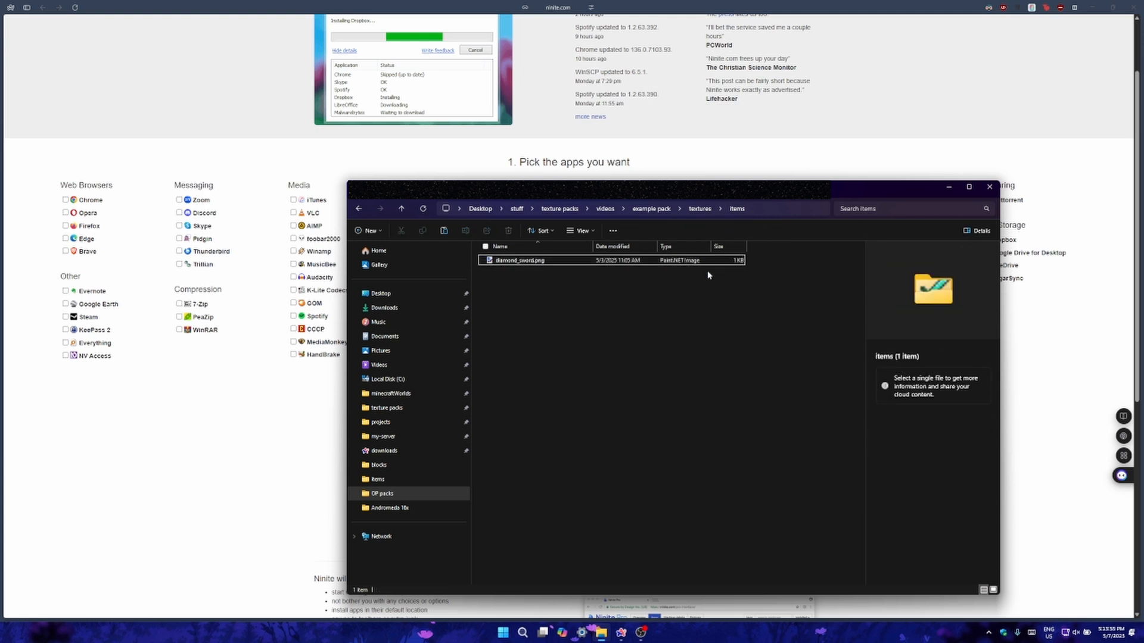
pyautogui.moveTo(707, 271)
pyautogui.mouseDown()
pyautogui.moveTo(658, 280)
pyautogui.moveTo(720, 265)
pyautogui.mouseUp()
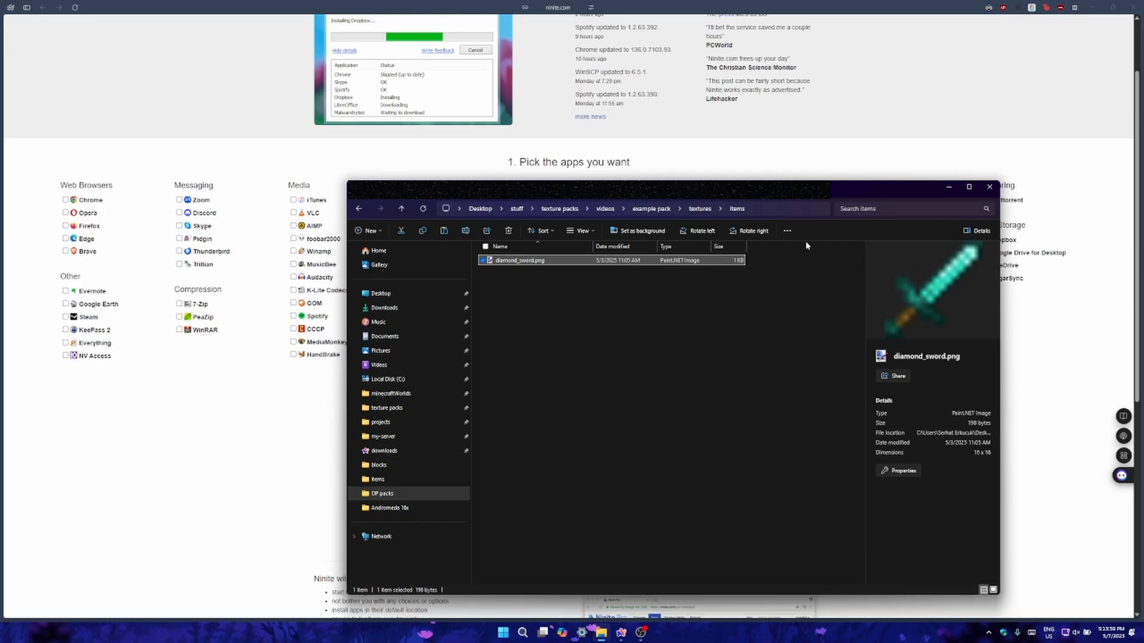
pyautogui.press('Return')
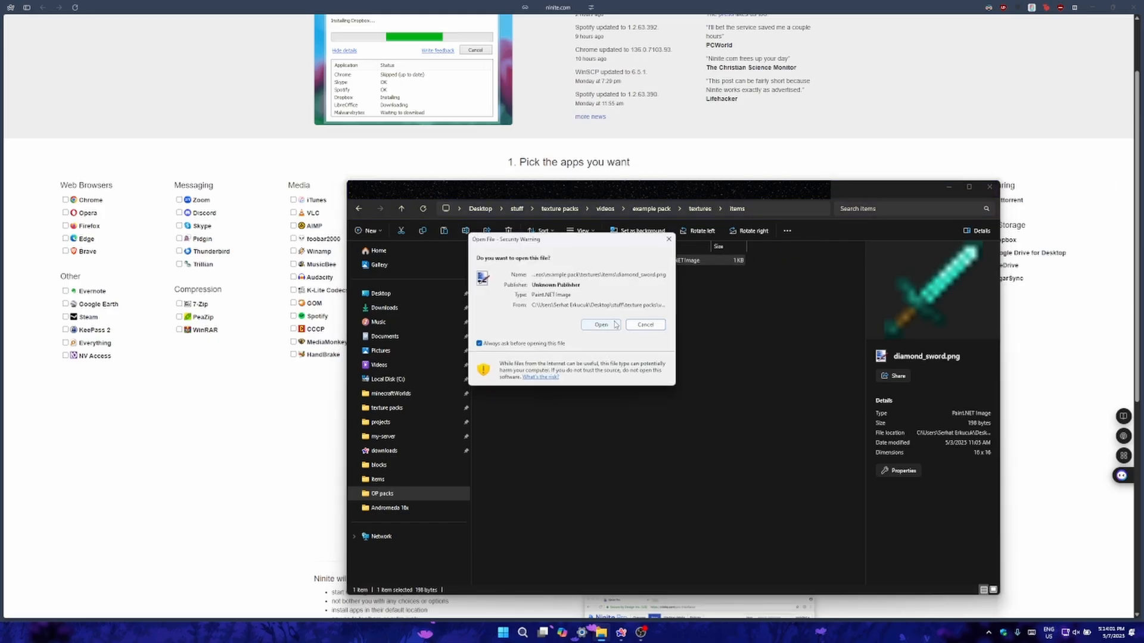
pyautogui.click(615, 324)
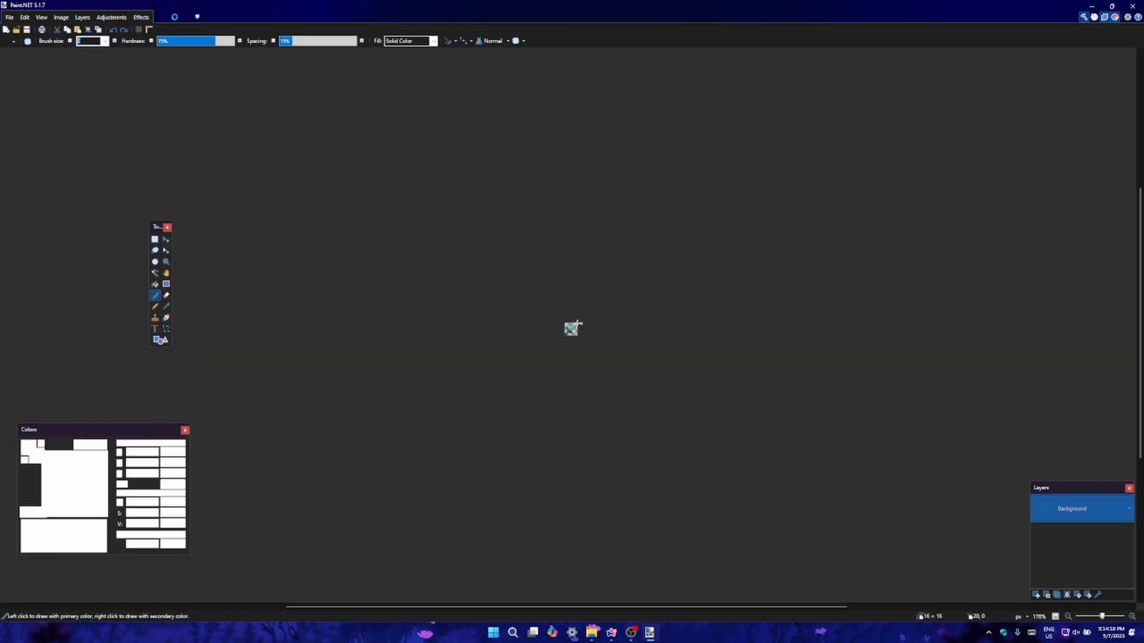
# Shorten the sword by moving its 4 × 4 pixel blade tip two pixels left and two pixels down, and clear the selection.
pyautogui.scroll(8, 576, 324)
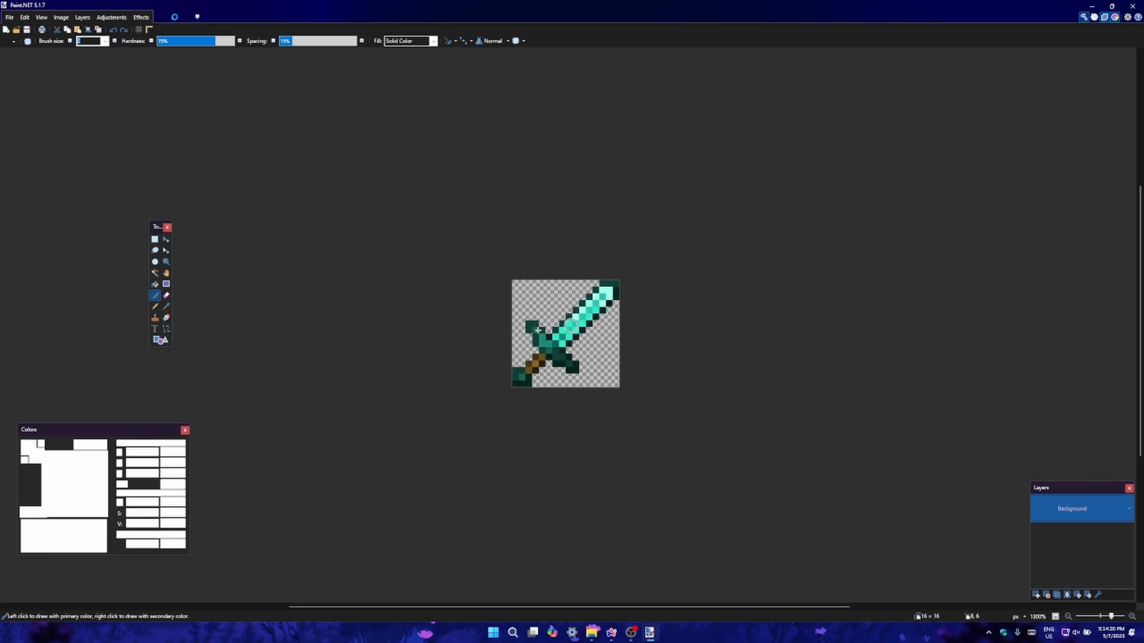
pyautogui.scroll(5, 538, 329)
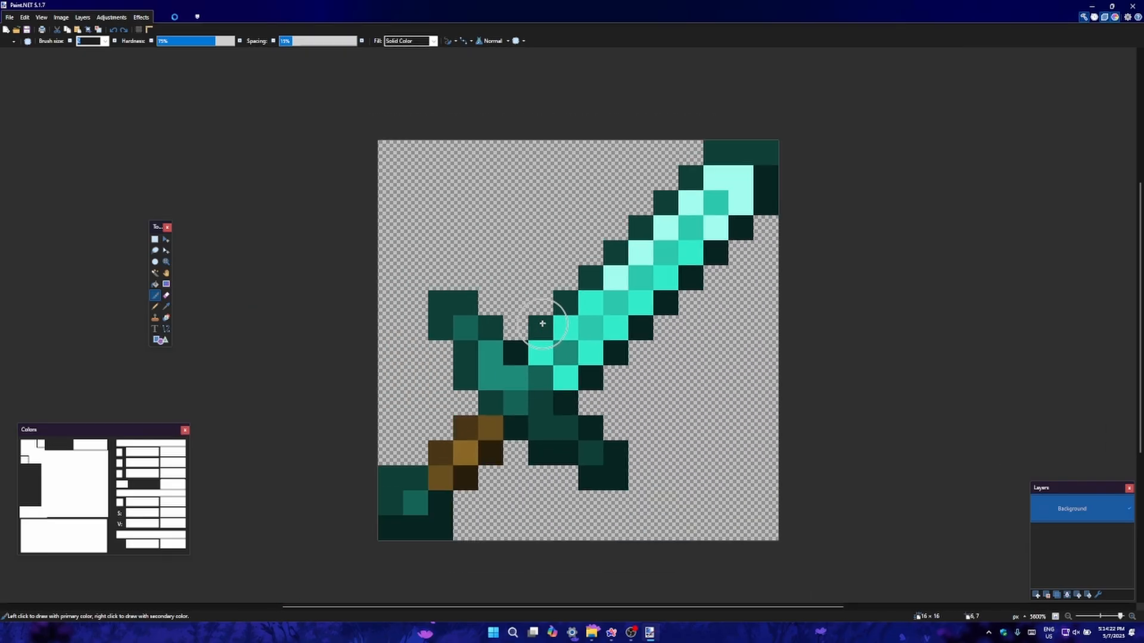
pyautogui.scroll(-1, 542, 324)
pyautogui.click(155, 239)
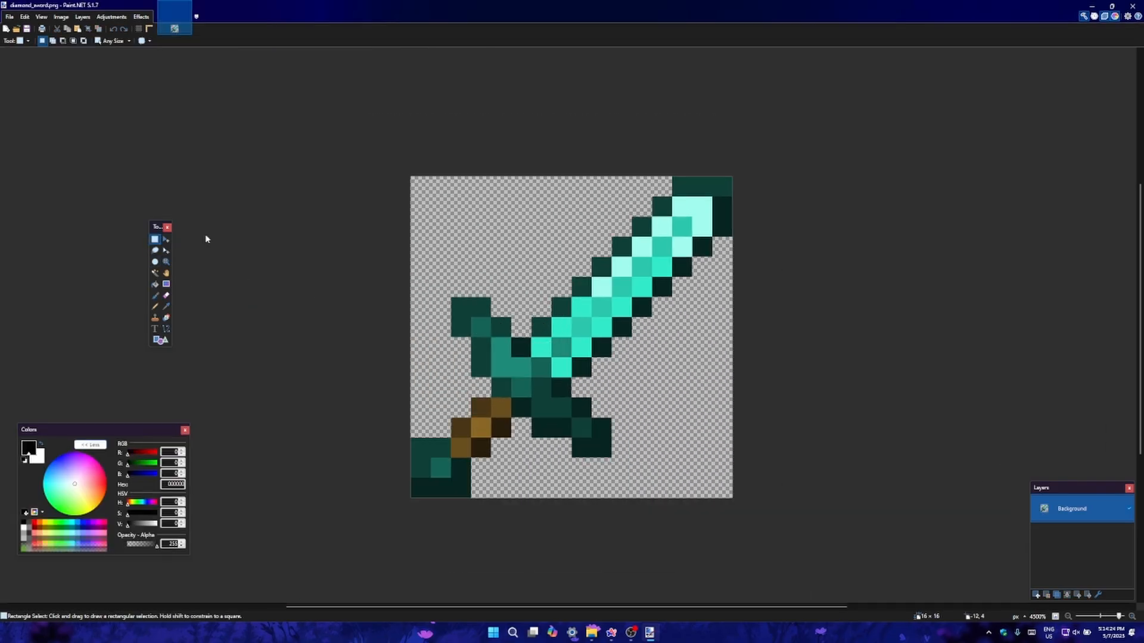
pyautogui.moveTo(719, 192); pyautogui.dragTo(654, 250)
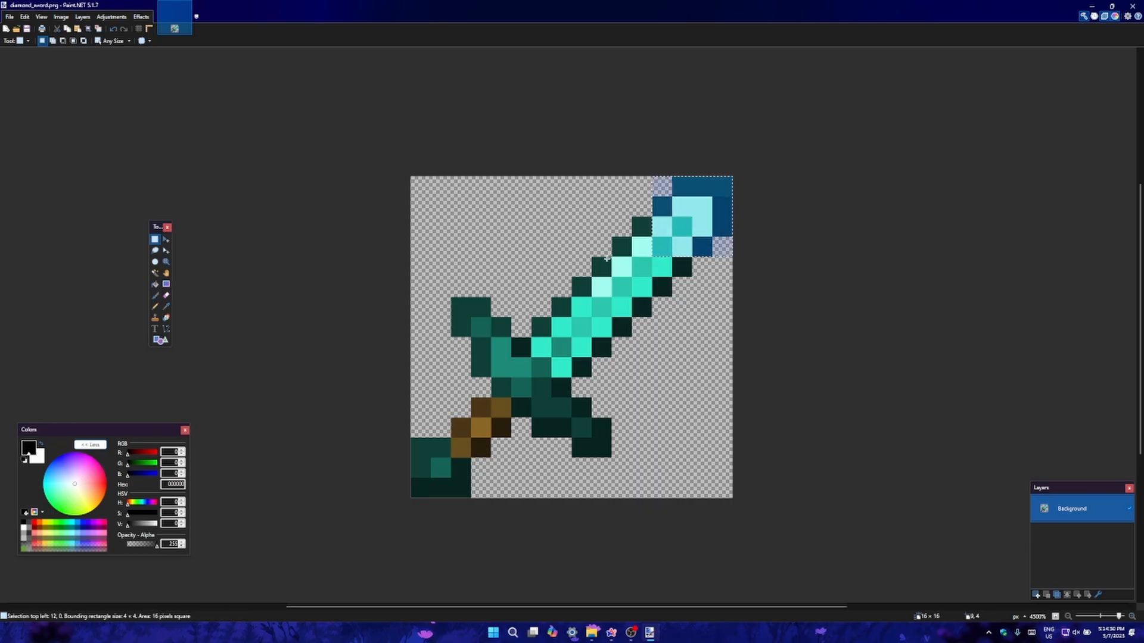
pyautogui.click(166, 239)
pyautogui.moveTo(685, 217); pyautogui.dragTo(652, 285)
pyautogui.click(155, 239)
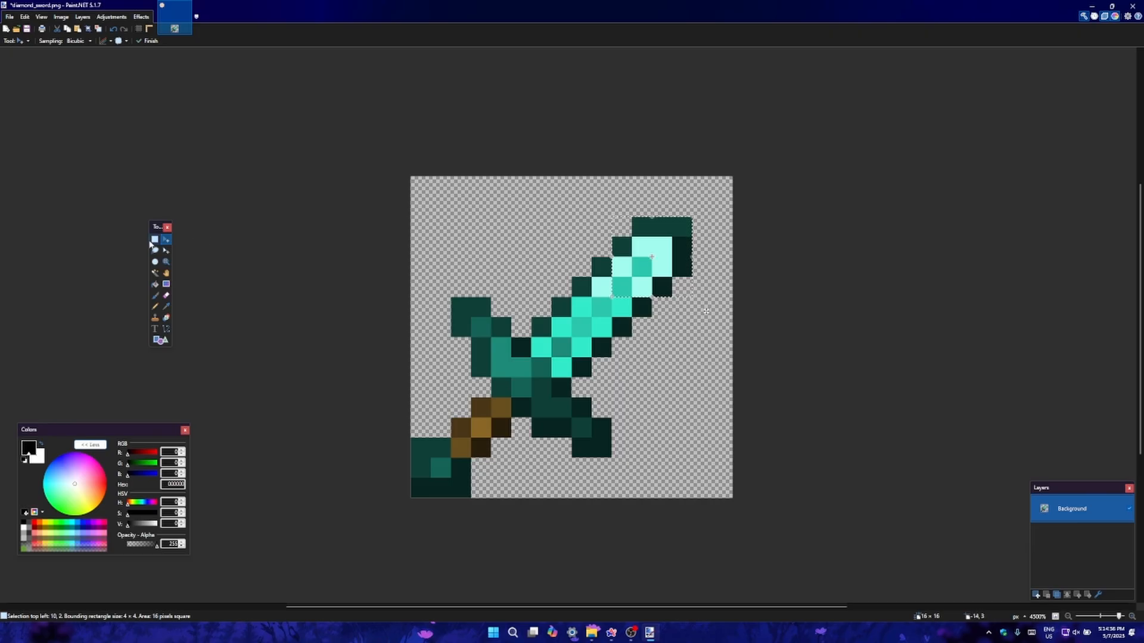
pyautogui.click(480, 228)
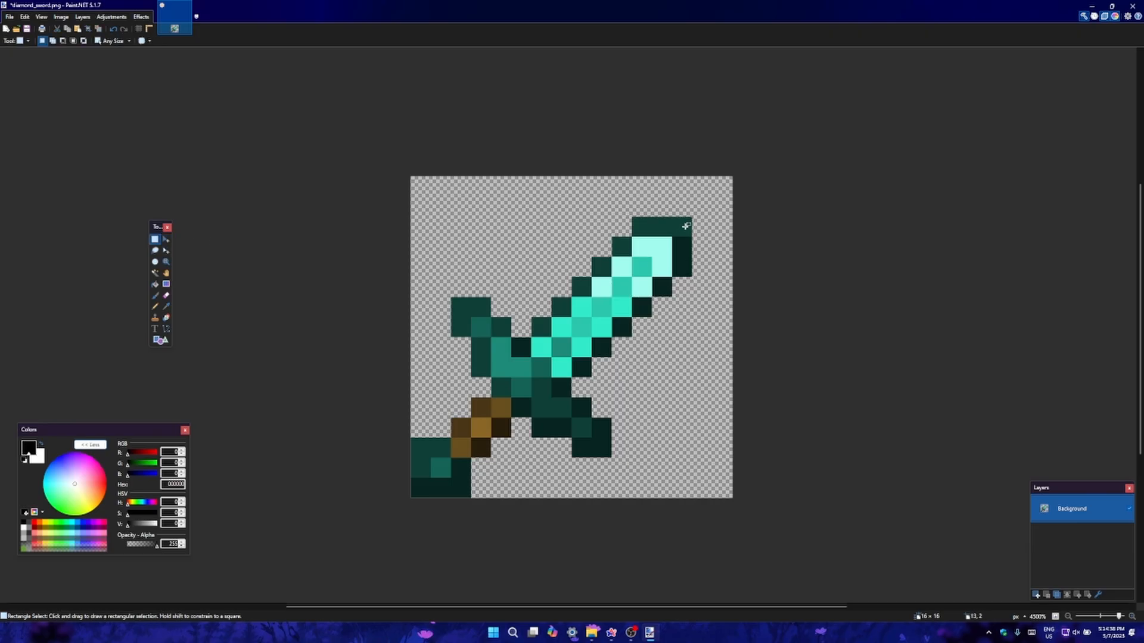
# Narrow the blade tip by moving its rightmost 1 × 3 pixel outline strip one pixel left, and clear the selection.
pyautogui.moveTo(684, 239); pyautogui.dragTo(675, 276)
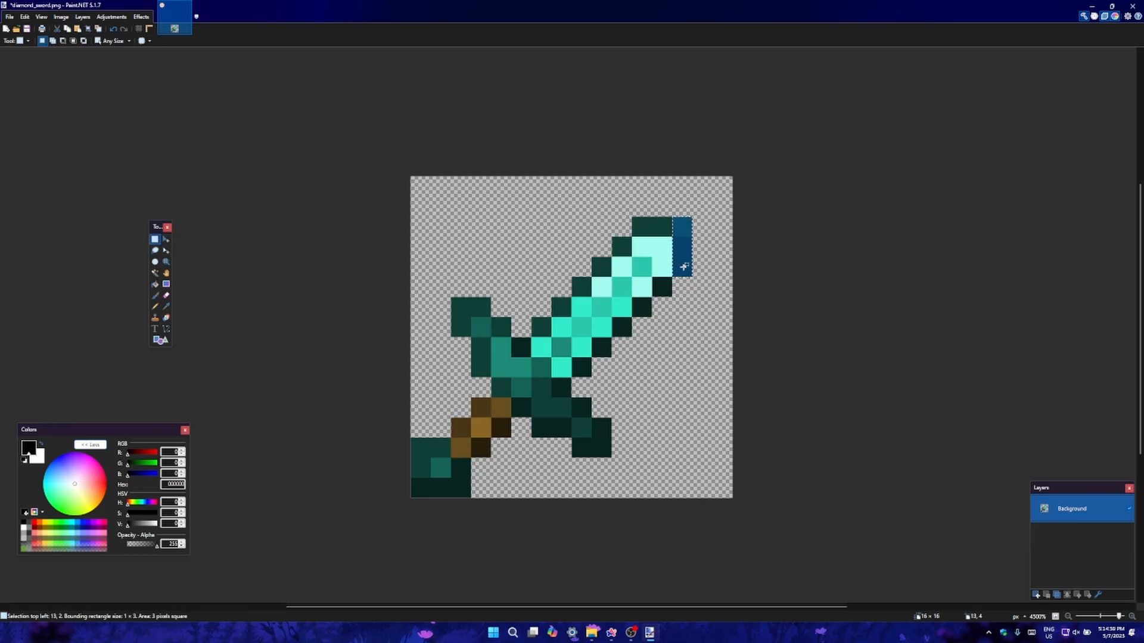
pyautogui.click(166, 239)
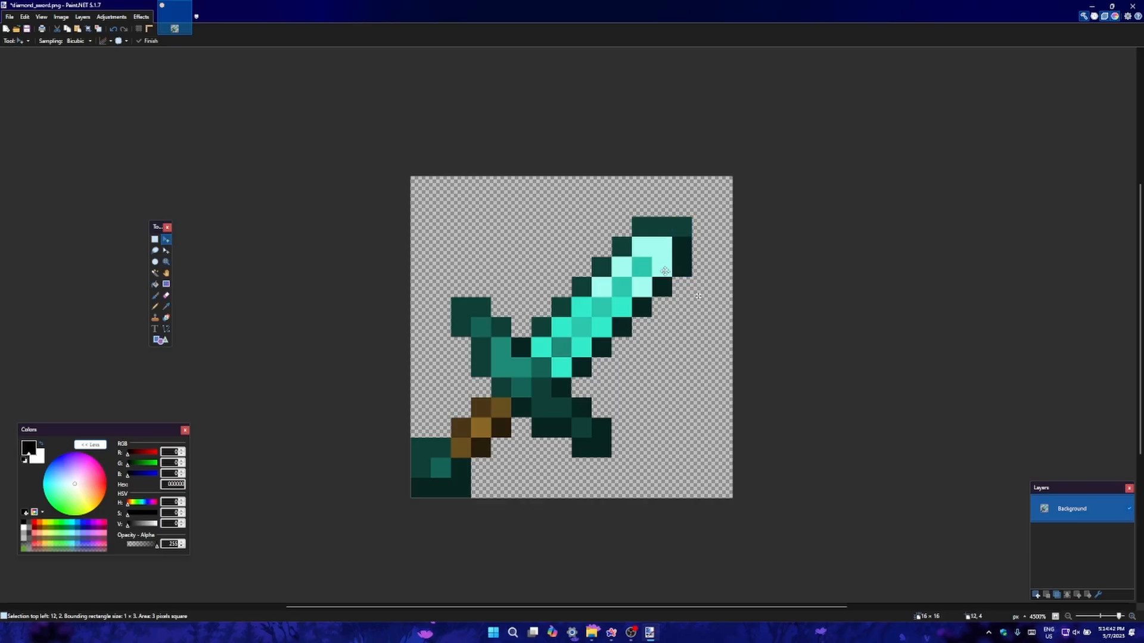
pyautogui.moveTo(665, 271); pyautogui.dragTo(645, 272)
pyautogui.click(155, 239)
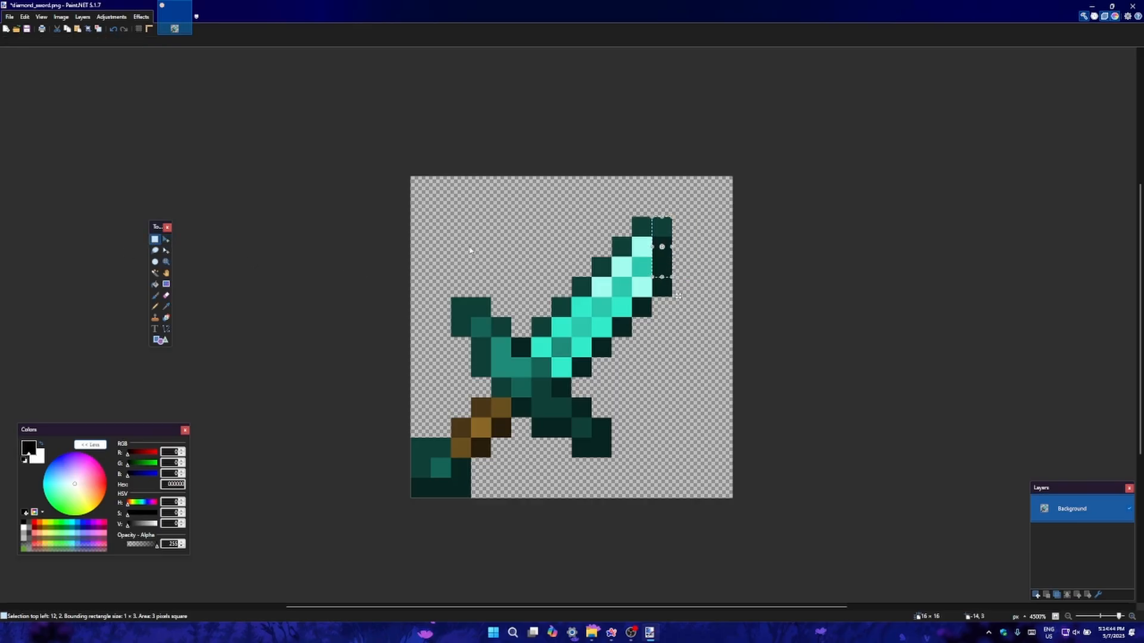
pyautogui.click(492, 244)
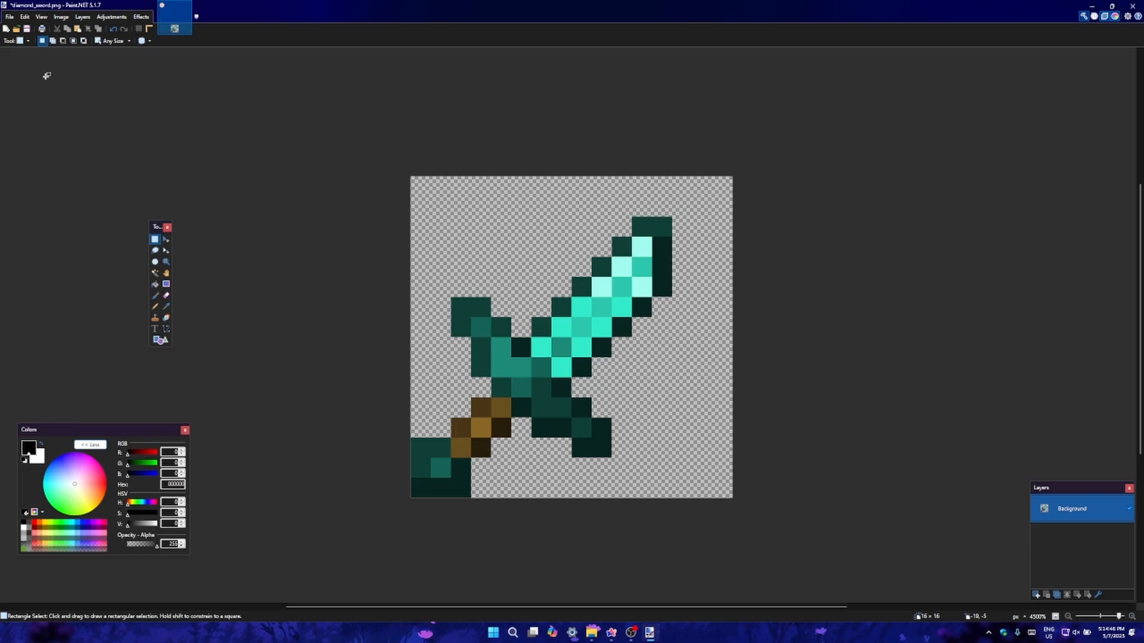
# Rotate the sword image 90° clockwise and flip it vertically so the blade points to the upper right again.
pyautogui.click(62, 17)
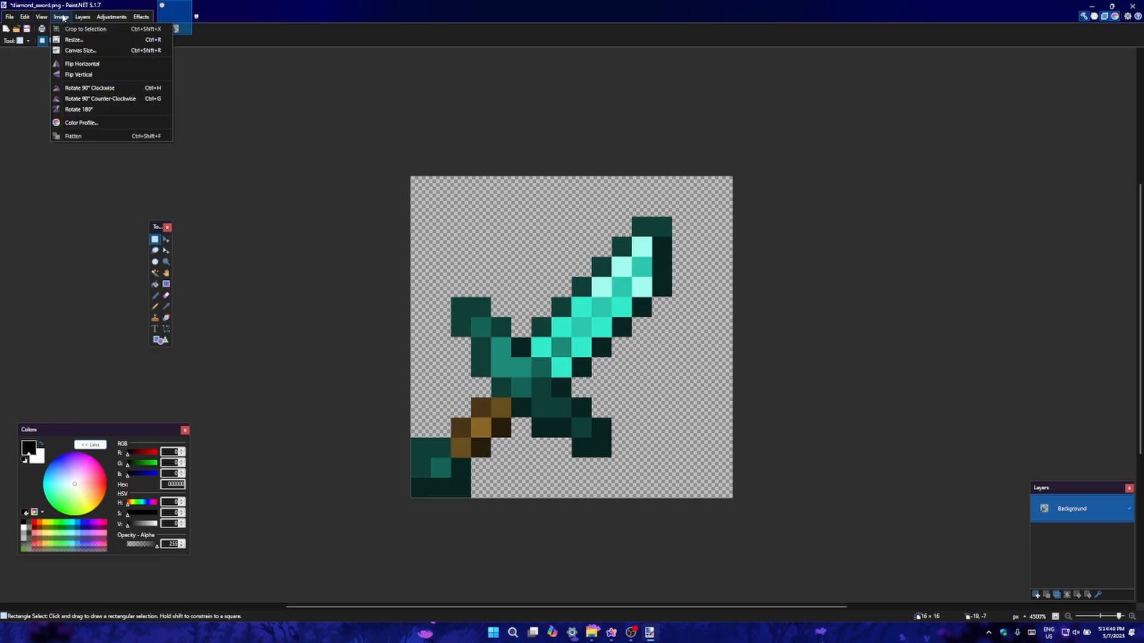
pyautogui.click(100, 88)
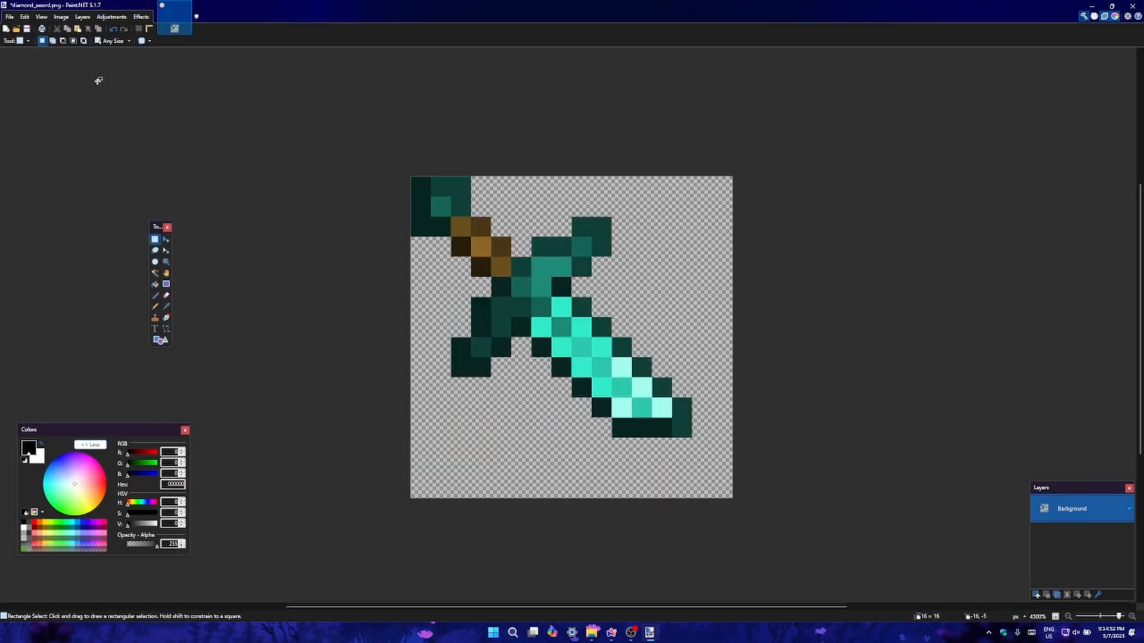
pyautogui.click(63, 17)
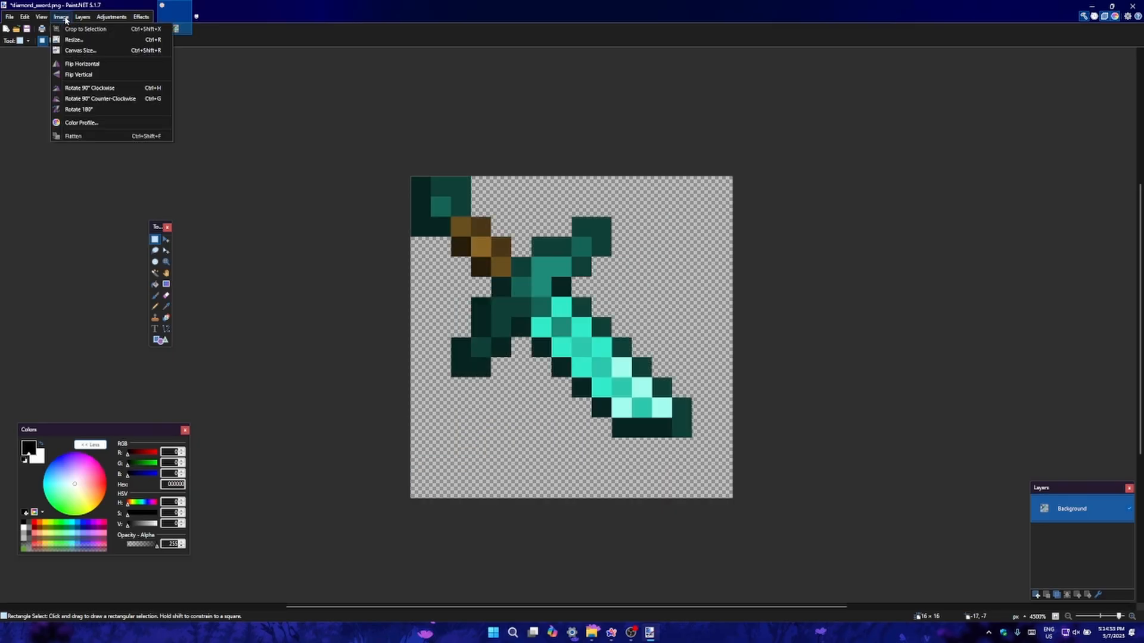
pyautogui.click(90, 76)
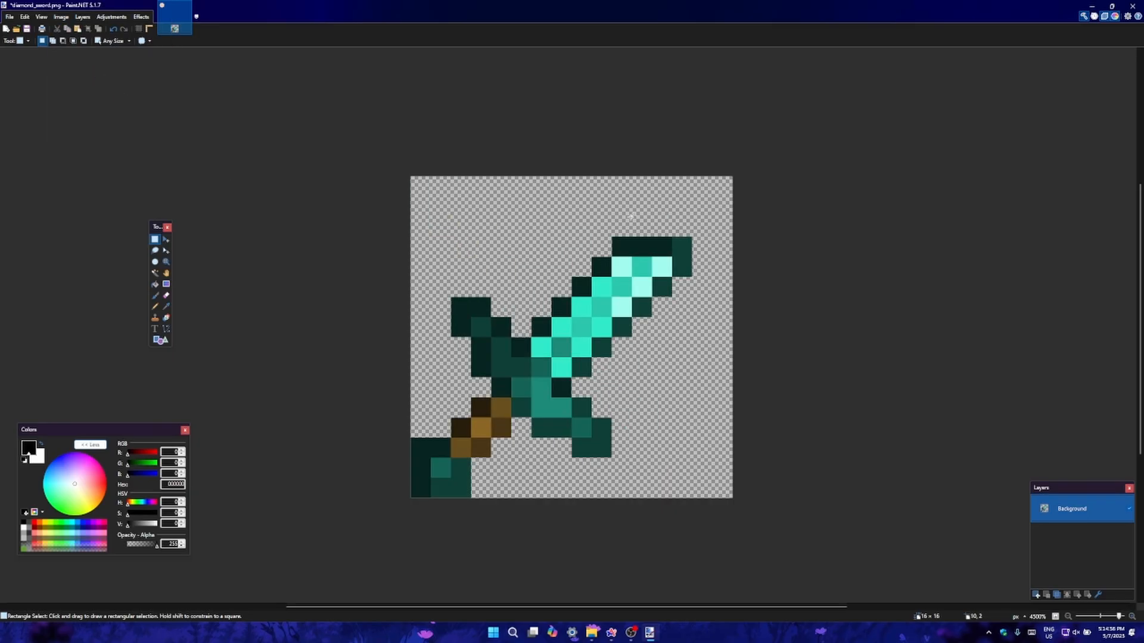
# Build up a selection covering the sword's blade, guard and pommel pixels, leaving out the brown handle.
pyautogui.moveTo(667, 250); pyautogui.dragTo(594, 304)
pyautogui.moveTo(461, 310); pyautogui.dragTo(507, 387)
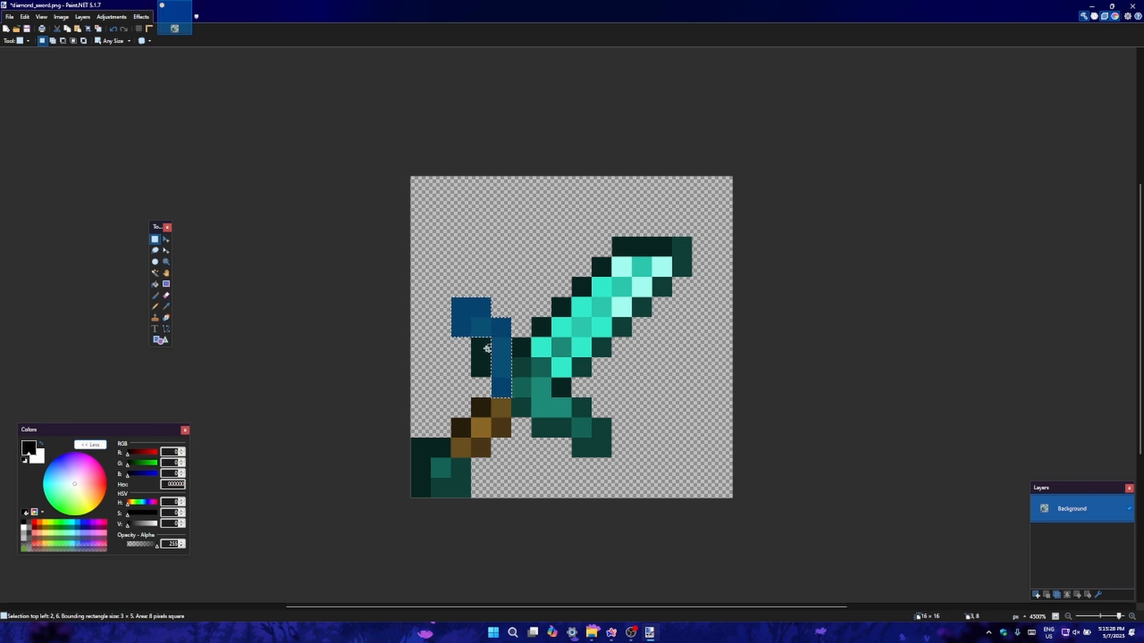
pyautogui.moveTo(487, 348); pyautogui.dragTo(604, 454)
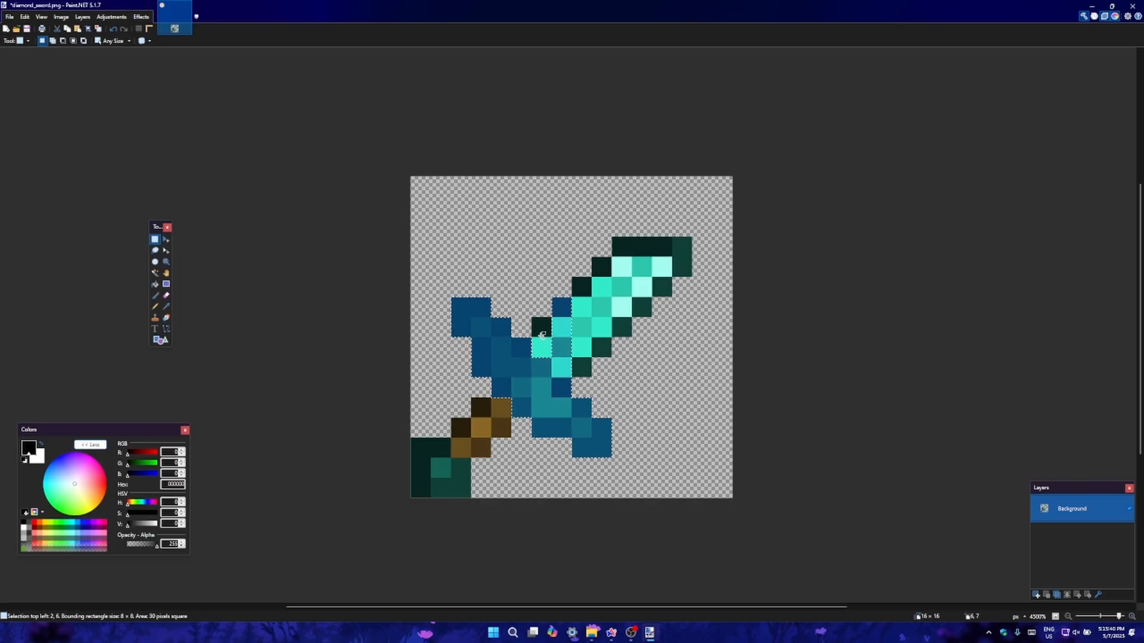
pyautogui.moveTo(561, 348); pyautogui.dragTo(578, 364)
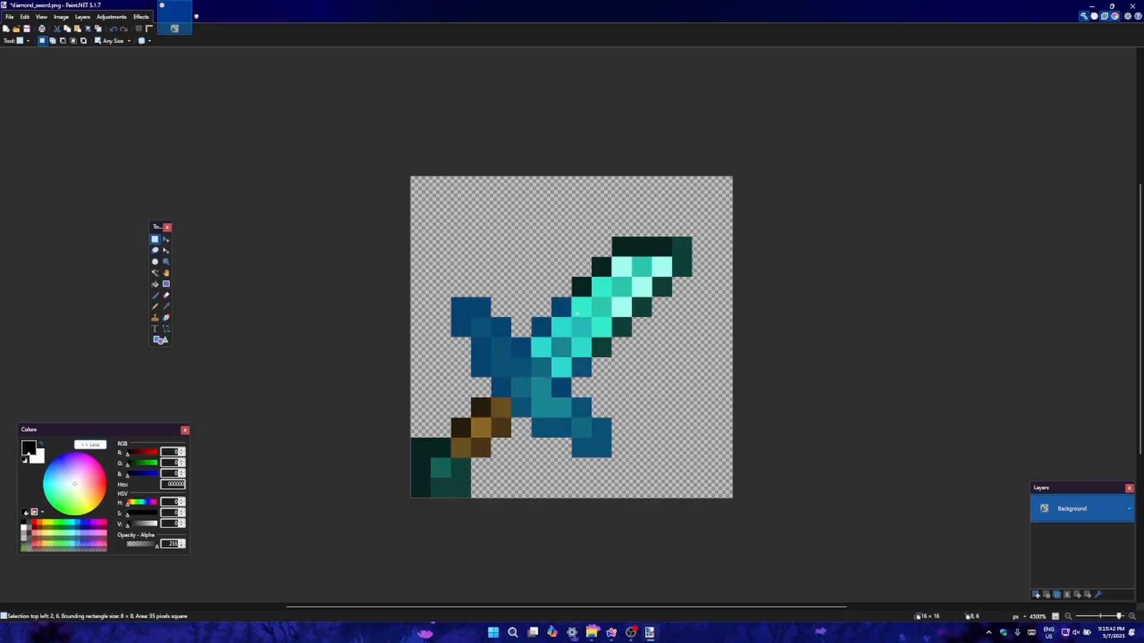
pyautogui.moveTo(577, 313); pyautogui.dragTo(637, 307)
pyautogui.moveTo(663, 262); pyautogui.dragTo(683, 244)
pyautogui.moveTo(441, 447); pyautogui.dragTo(460, 485)
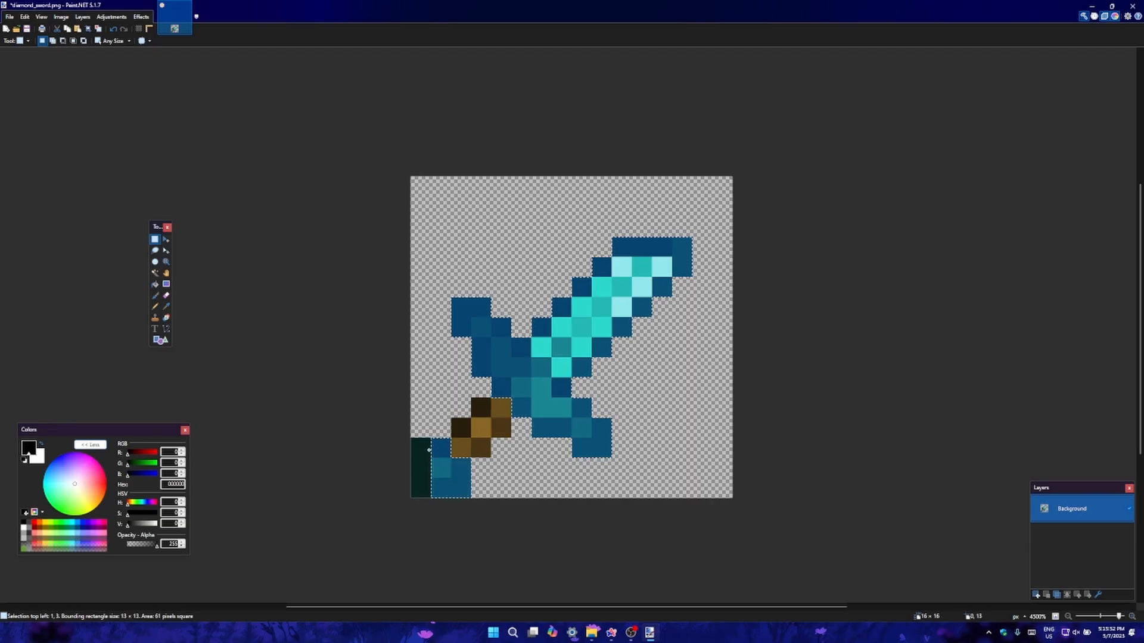
pyautogui.moveTo(429, 450); pyautogui.dragTo(421, 505)
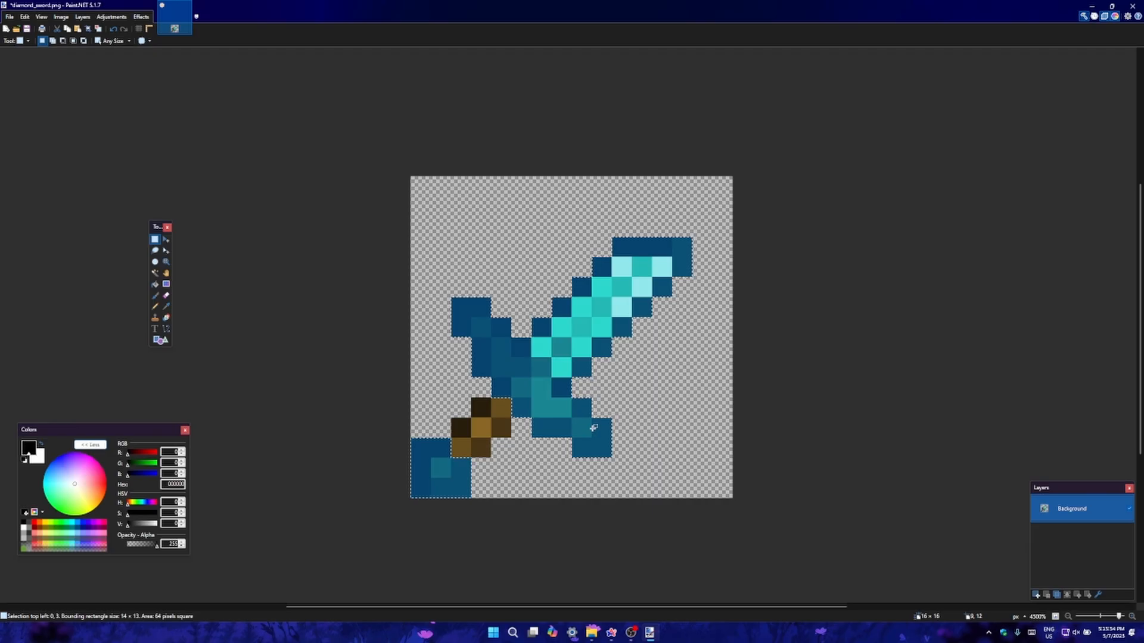
# Recolour the selected sword pixels to blue with the Hue / Saturation adjustment and clear the selection.
pyautogui.click(118, 19)
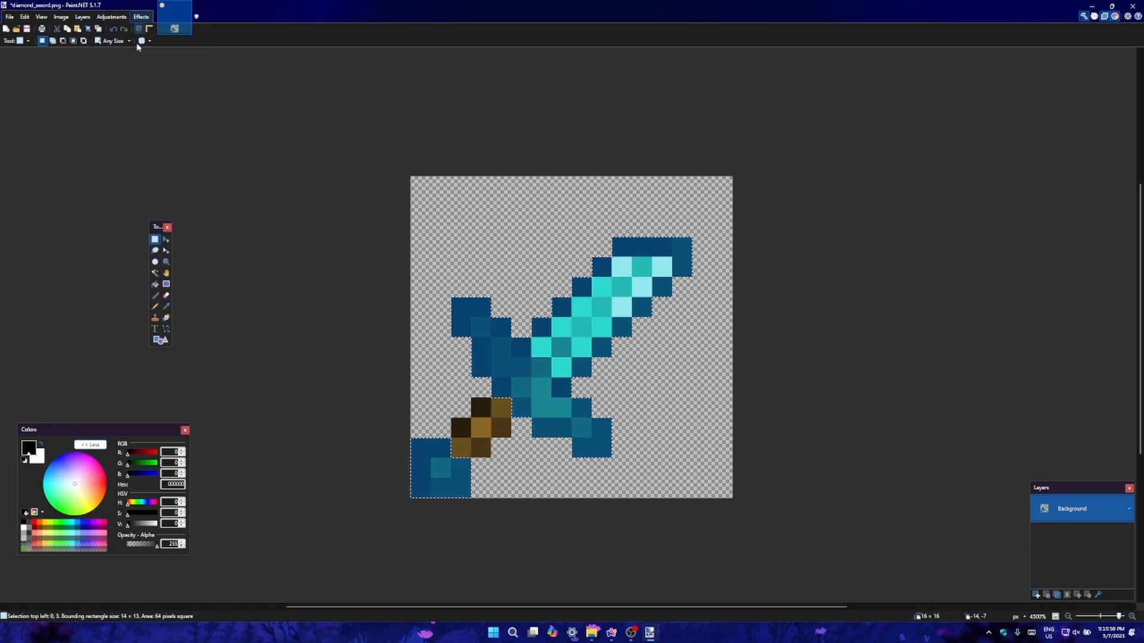
pyautogui.click(102, 18)
pyautogui.click(127, 93)
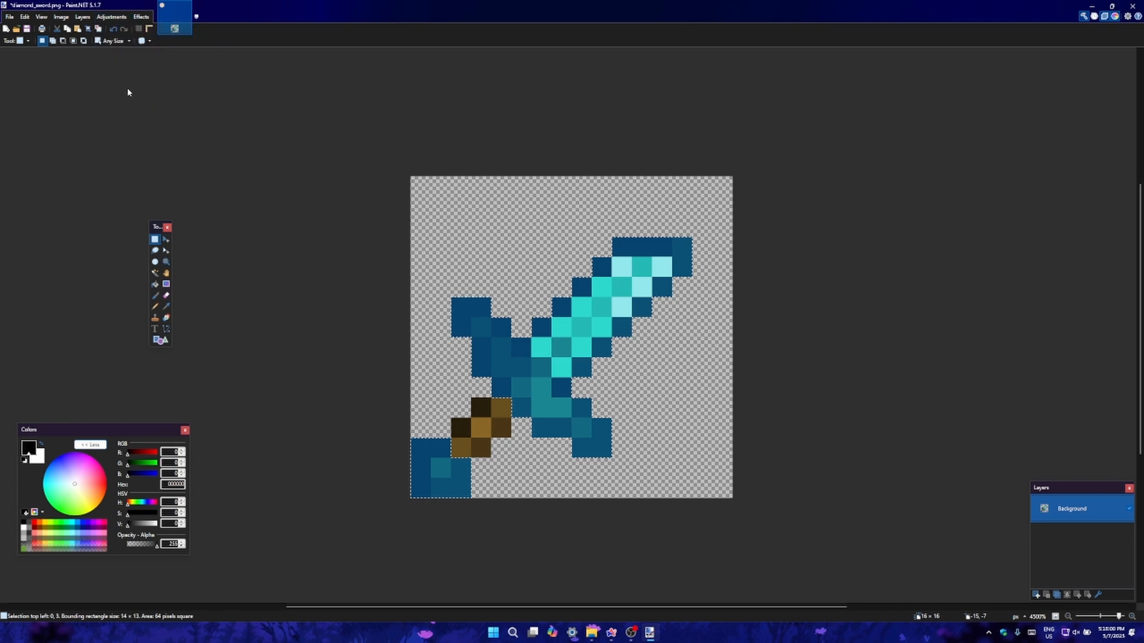
pyautogui.moveTo(558, 271); pyautogui.dragTo(421, 183)
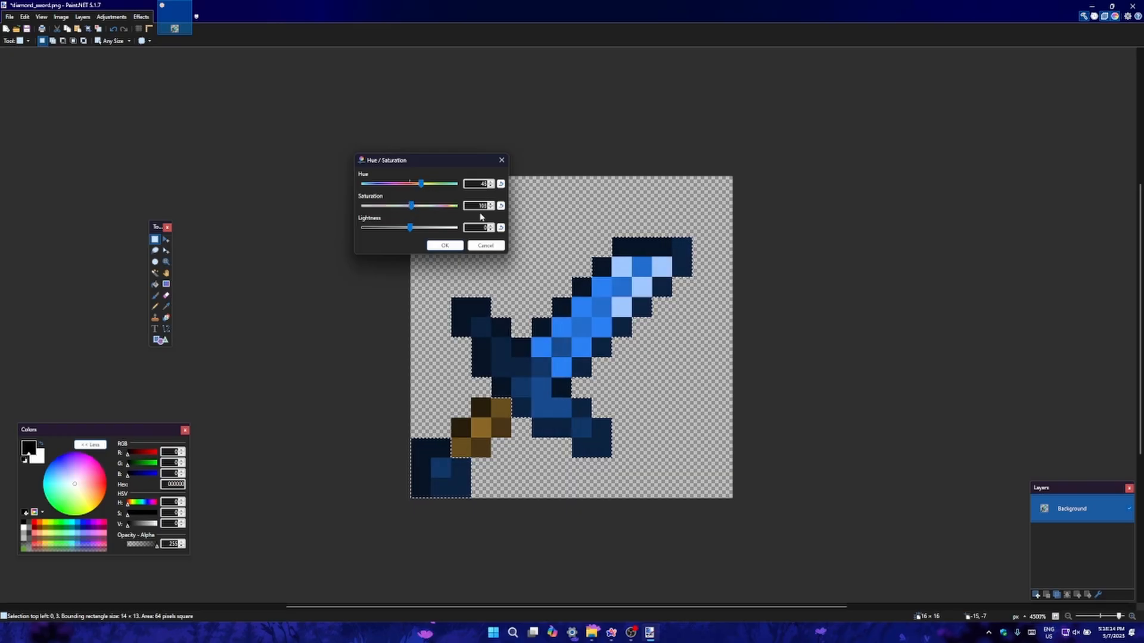
pyautogui.click(449, 245)
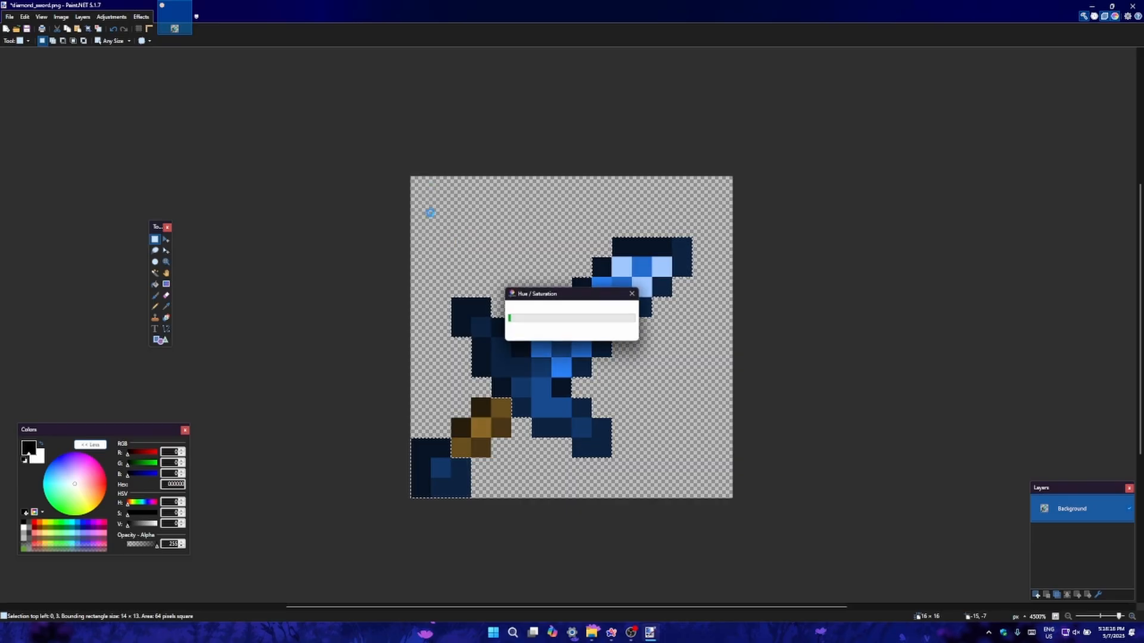
pyautogui.click(430, 242)
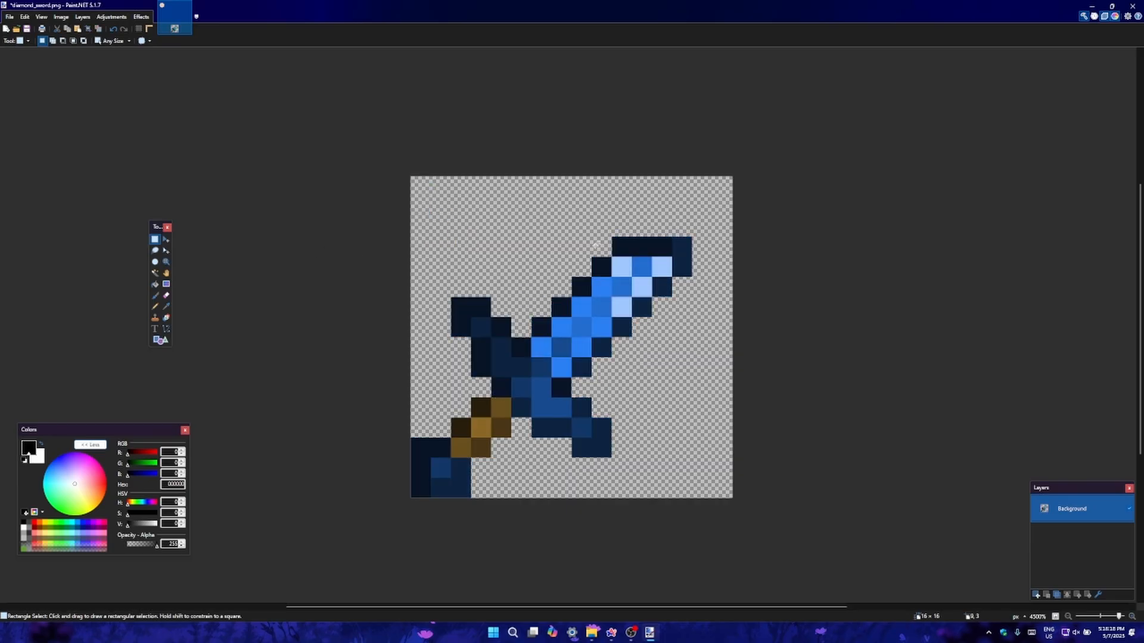
# Save diamond_sword.png with the offered save settings, then switch to File Explorer and preview the file in the example pack's items folder.
pyautogui.hotkey('ctrl', 's')
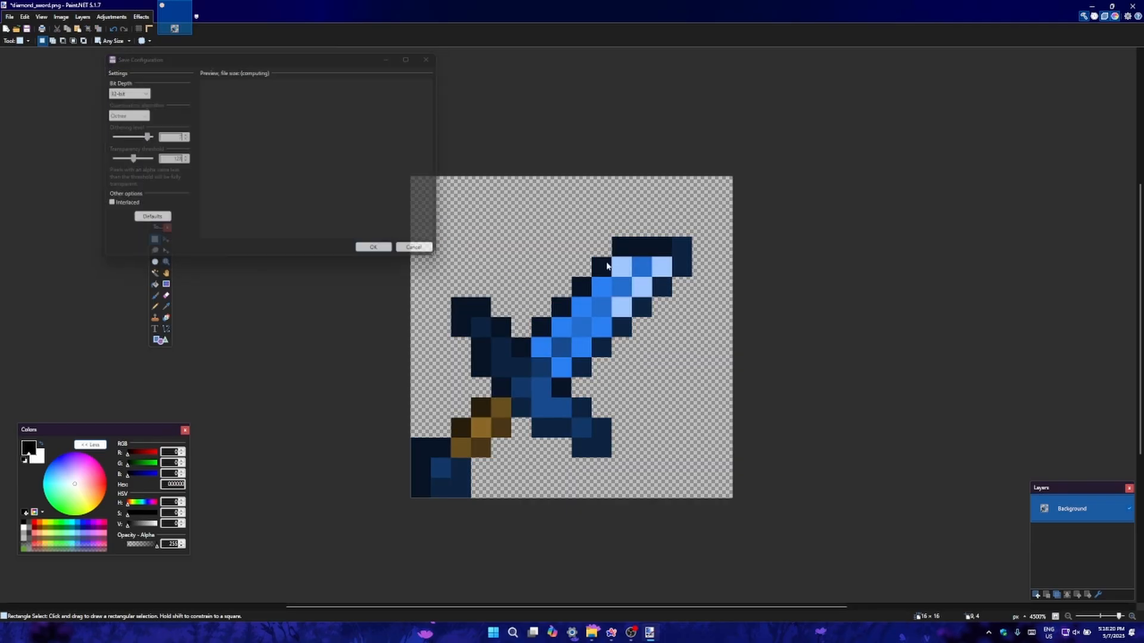
pyautogui.press('Return')
pyautogui.hotkey('alt', 'Tab')
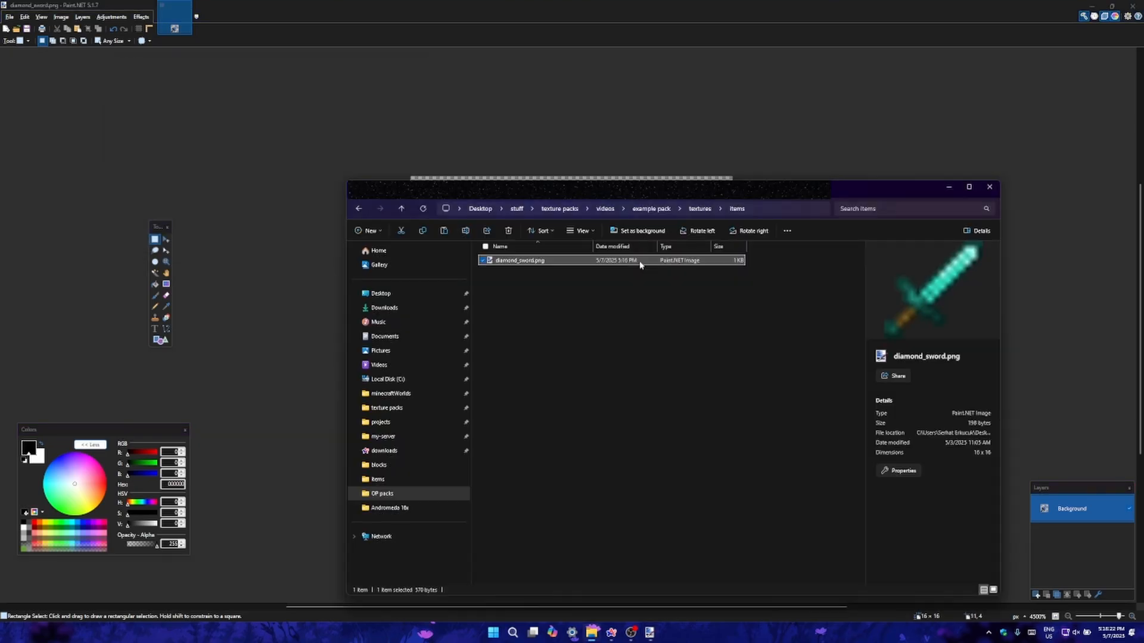
pyautogui.click(625, 363)
pyautogui.click(627, 261)
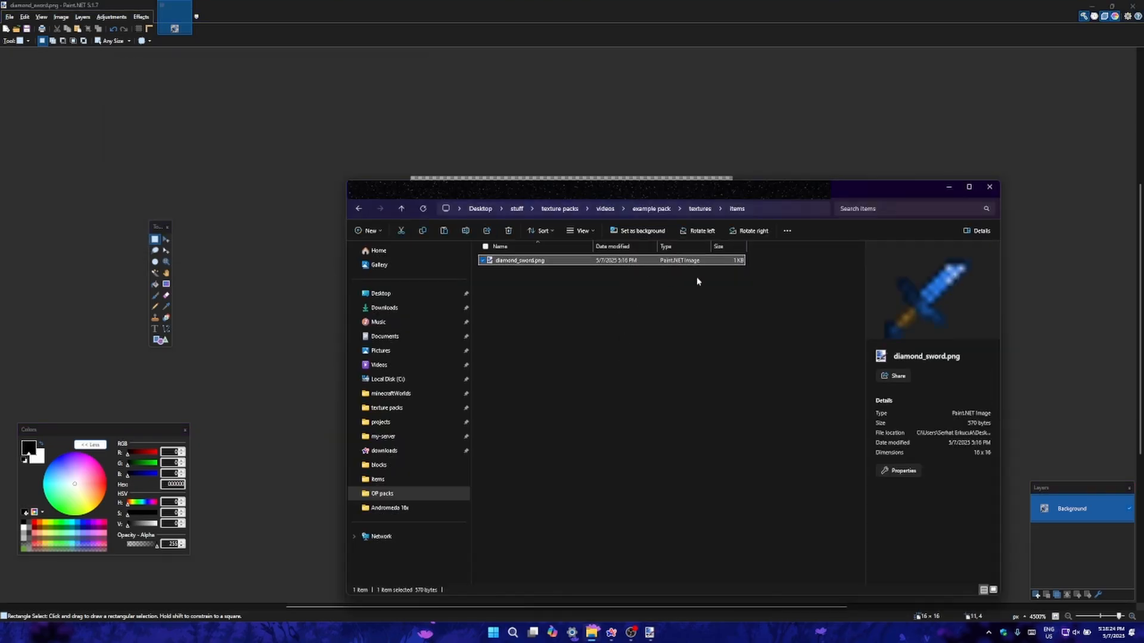
# Search the sample resource_pack's items folder for "bow" and preview bow_standby.png and the three bow_pulling images.
pyautogui.hotkey('ctrl', 'e')
pyautogui.write('bow')
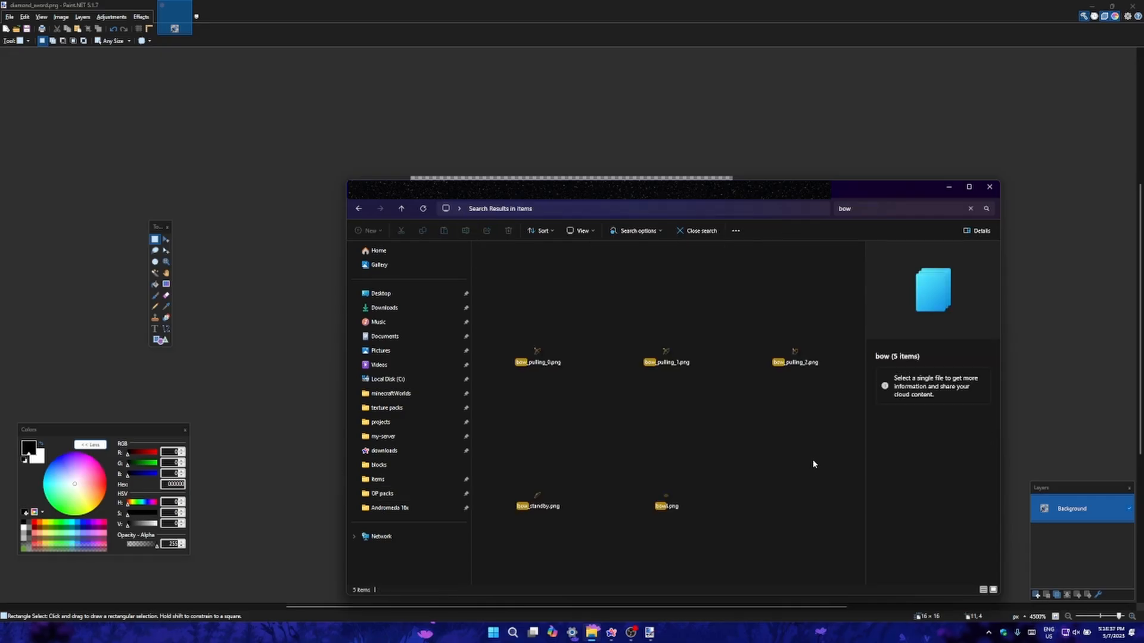
pyautogui.click(554, 350)
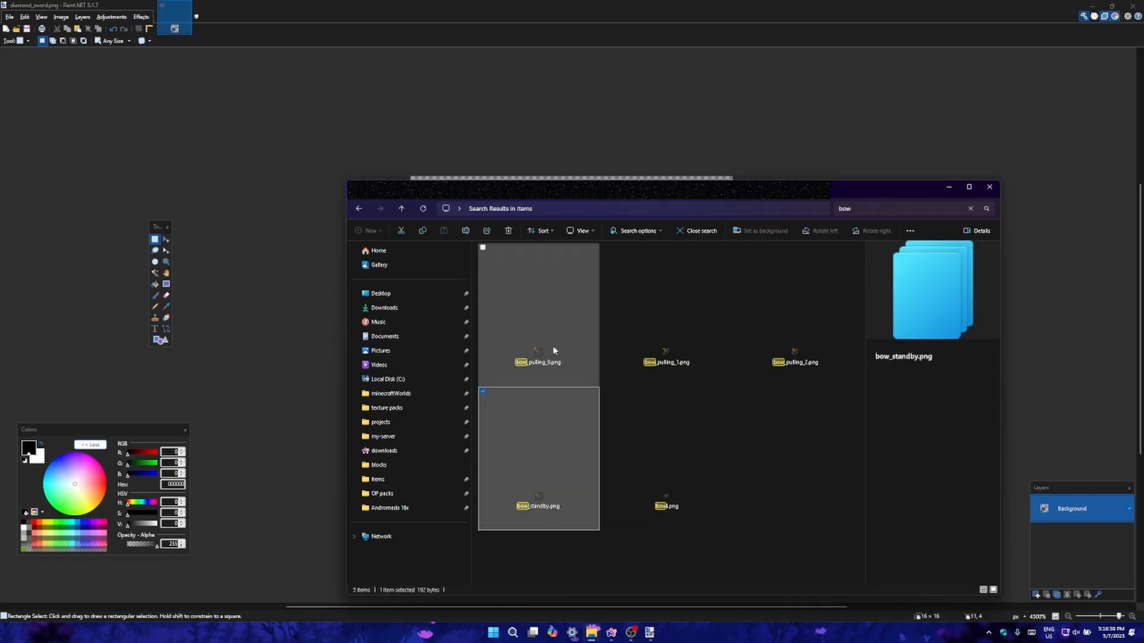
pyautogui.click(663, 332)
pyautogui.click(781, 323)
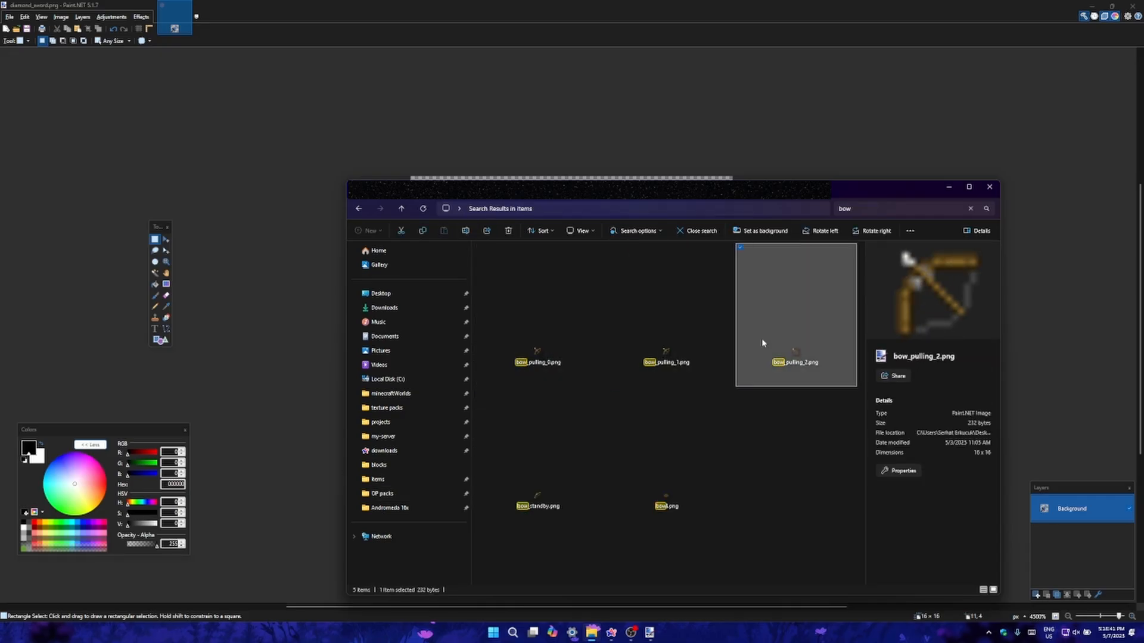
pyautogui.click(527, 438)
pyautogui.click(552, 340)
pyautogui.click(640, 319)
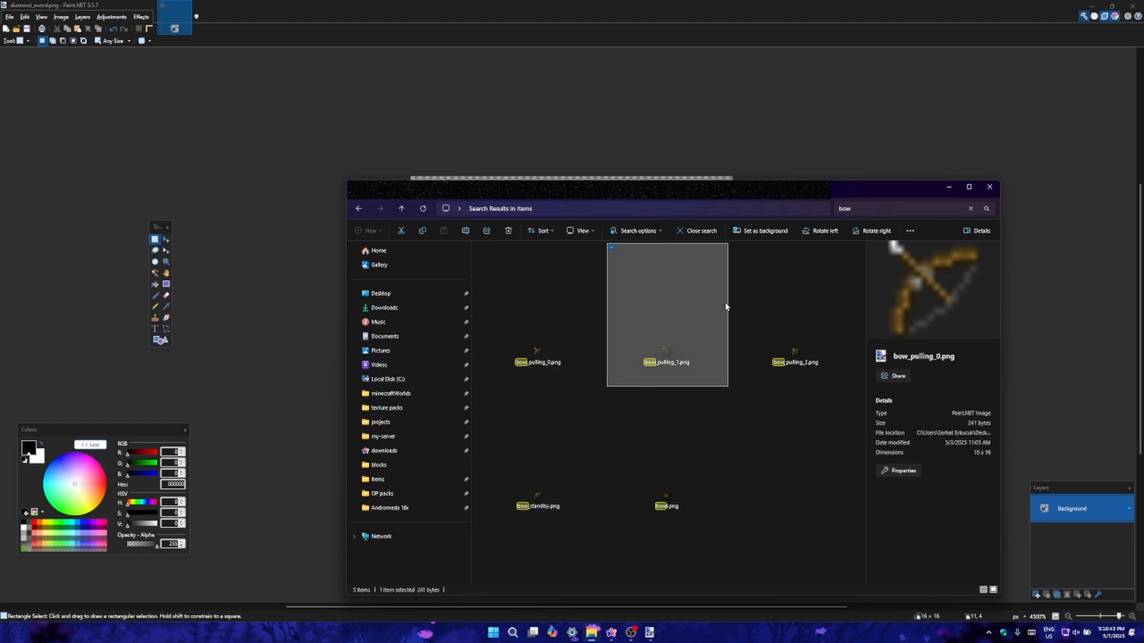
pyautogui.click(771, 301)
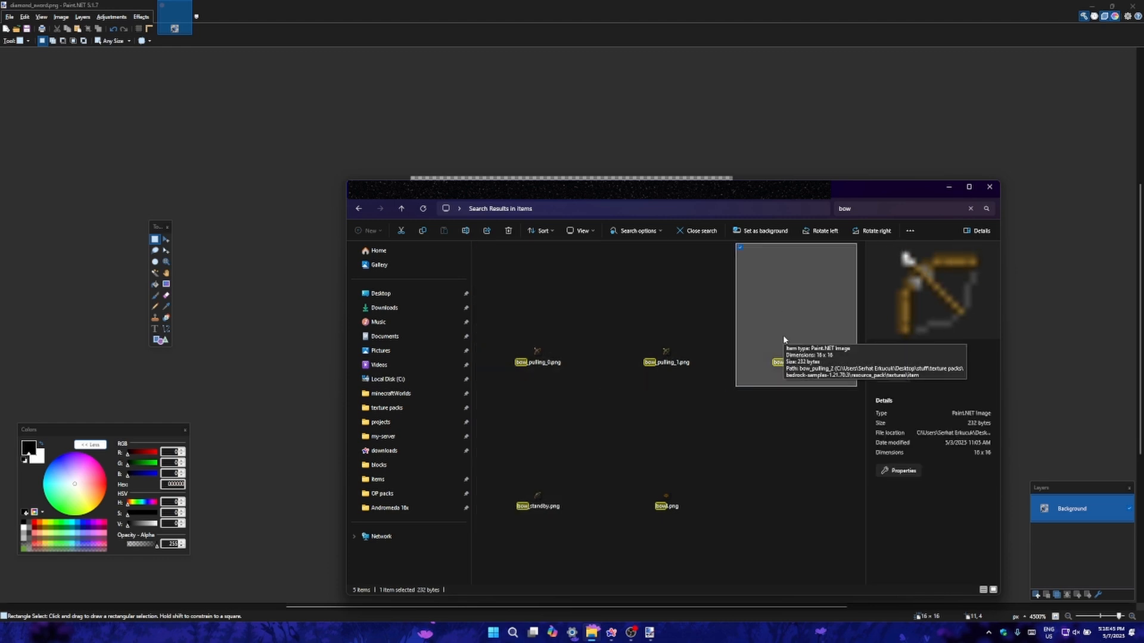
pyautogui.click(759, 433)
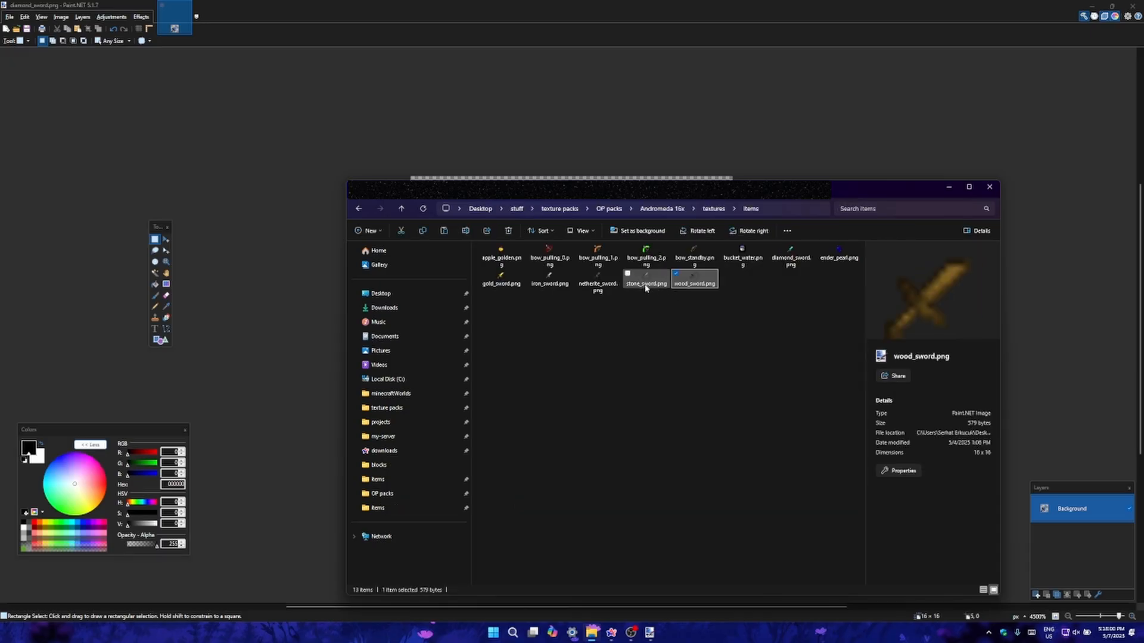
# Preview the stone, netherite, iron, gold and diamond sword textures and apple_golden.png in the Andromeda 16x pack's items folder.
pyautogui.click(647, 283)
pyautogui.click(598, 280)
pyautogui.click(549, 280)
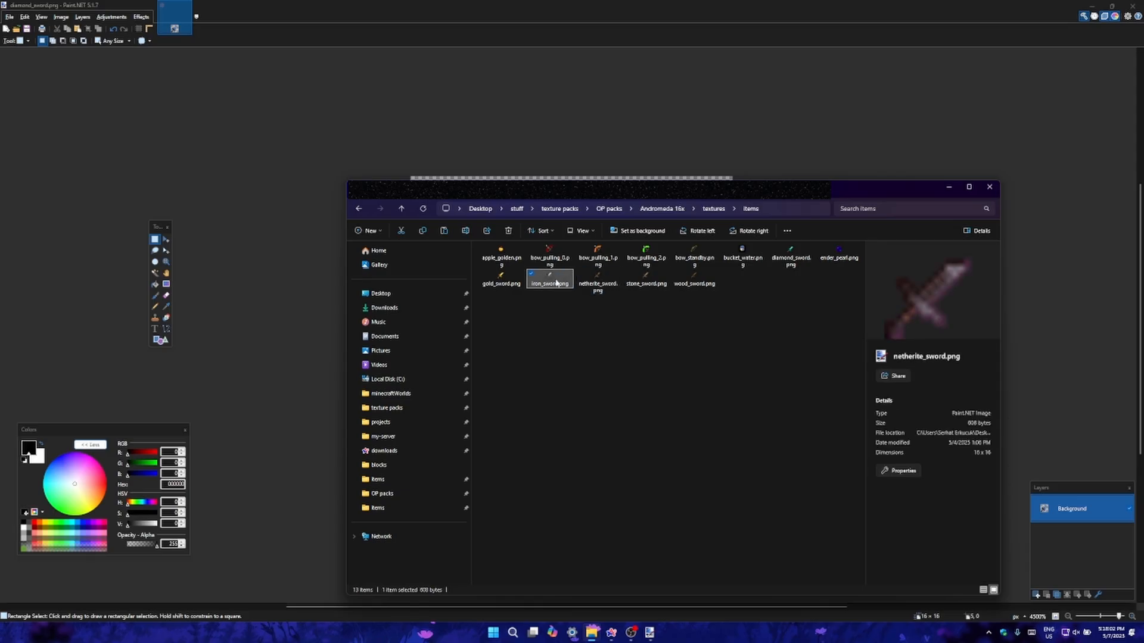
pyautogui.click(501, 280)
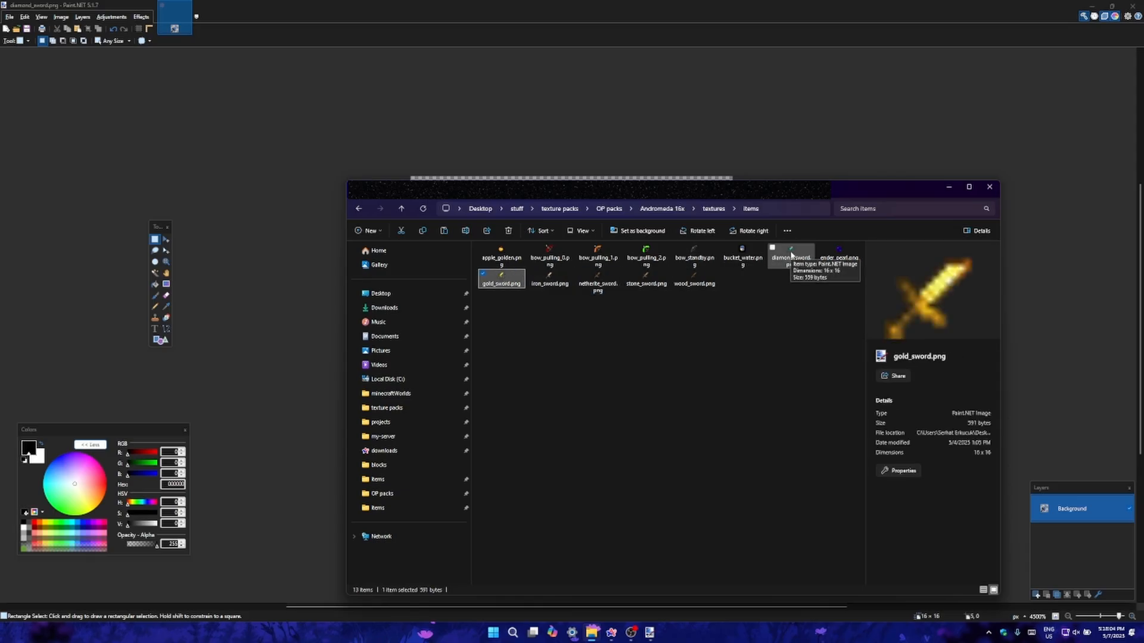
pyautogui.click(791, 256)
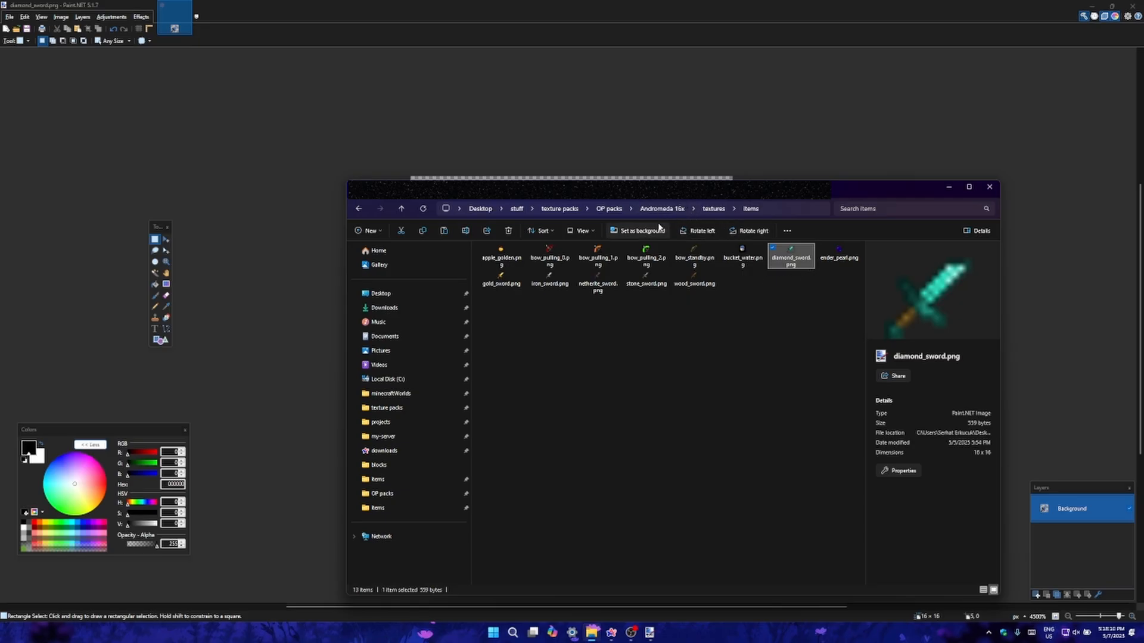
pyautogui.click(748, 302)
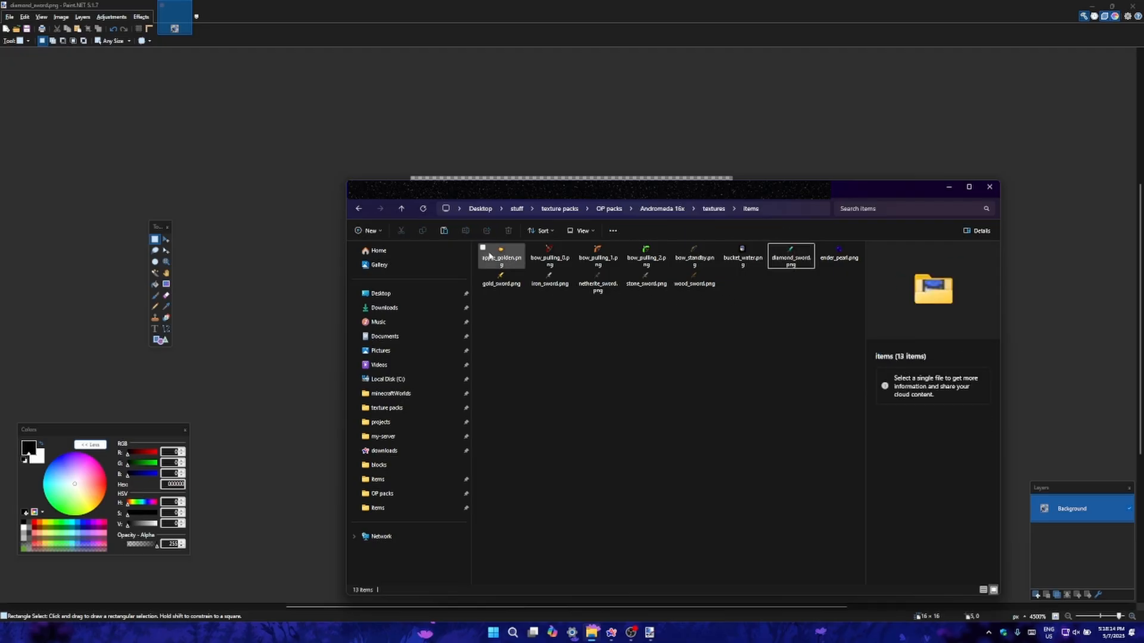
pyautogui.click(503, 252)
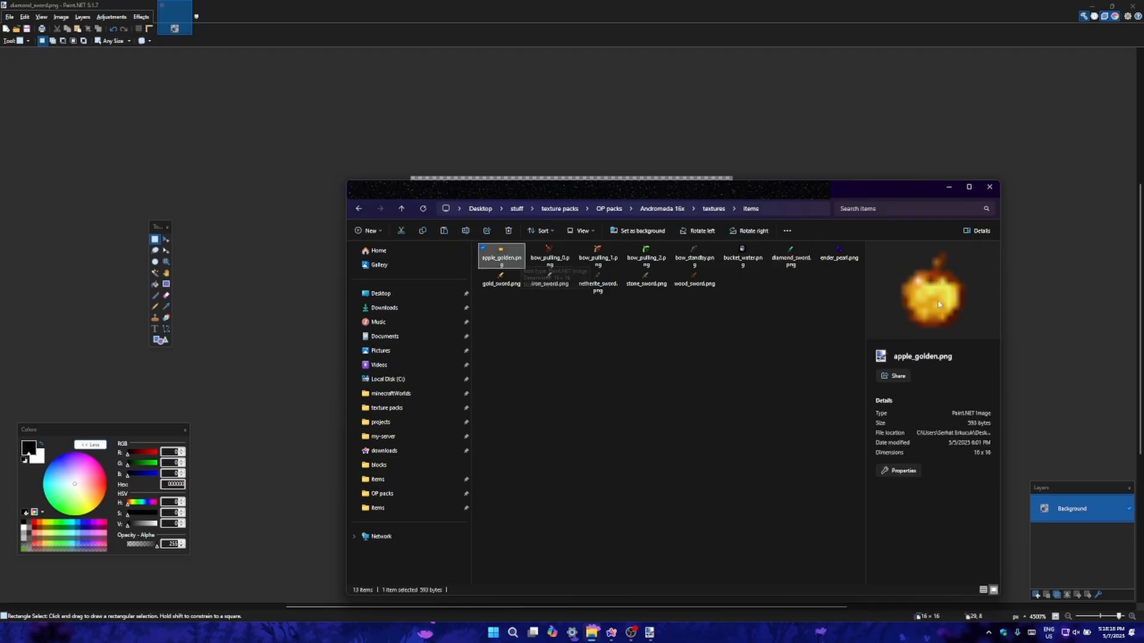
pyautogui.click(659, 335)
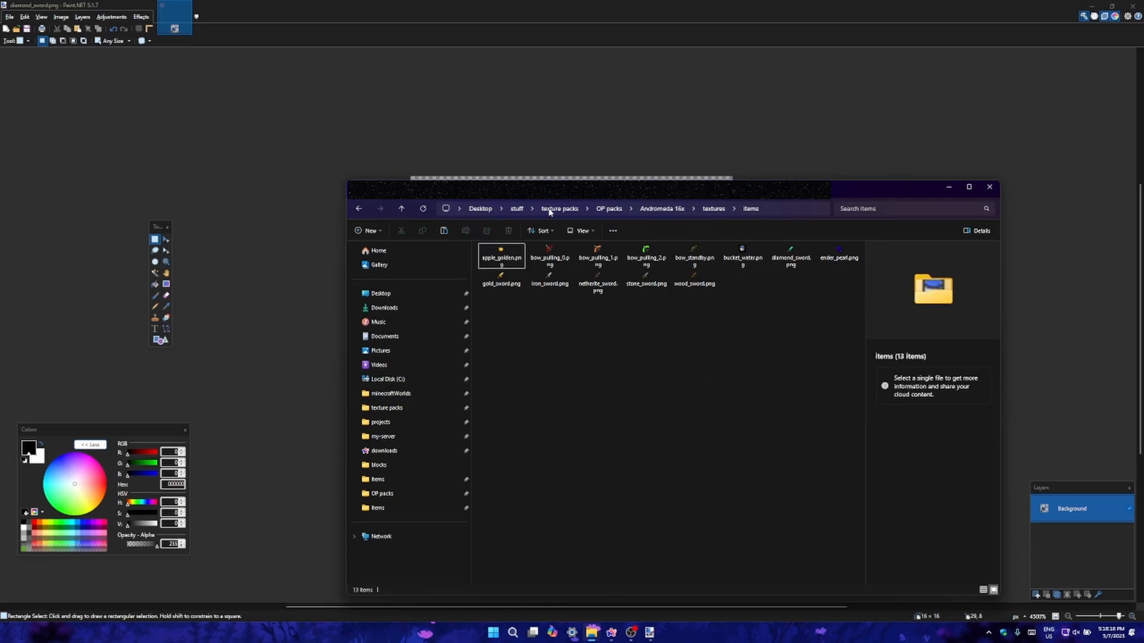
# Preview the wood, stone, netherite and iron swords and the bow textures in the example pack's textures/items folder.
pyautogui.click(626, 412)
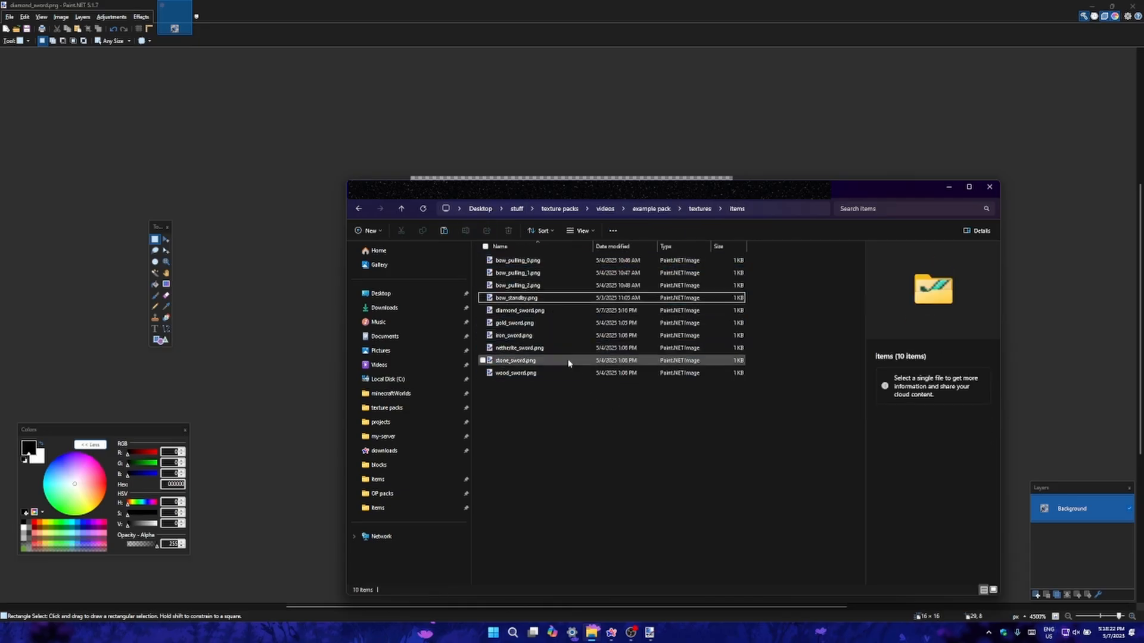
pyautogui.click(560, 374)
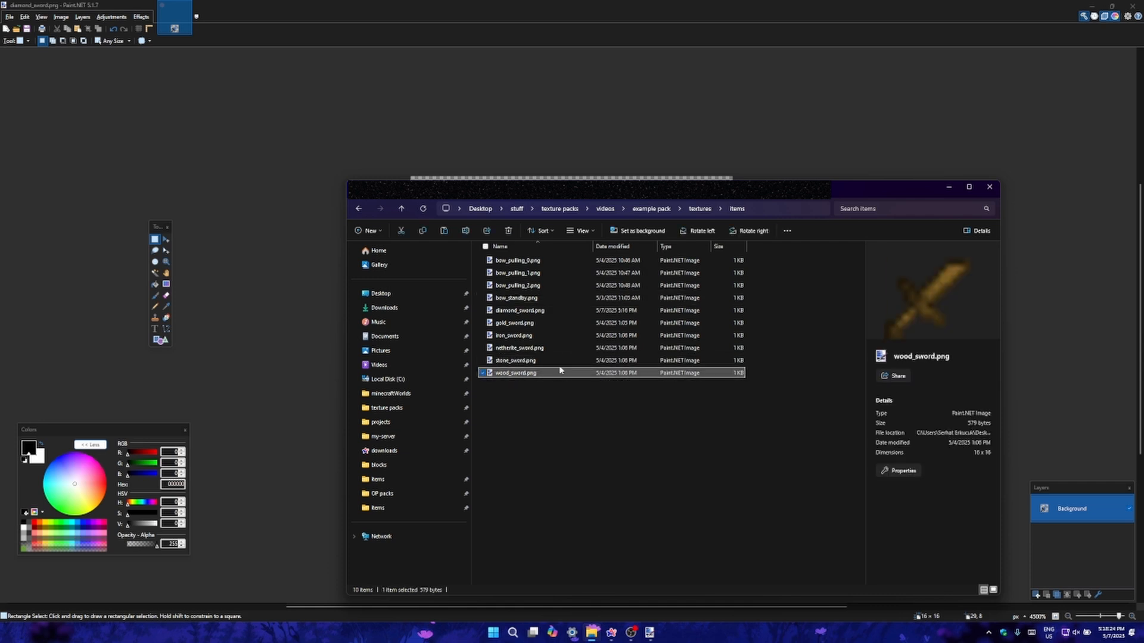
pyautogui.click(569, 361)
pyautogui.click(566, 348)
pyautogui.click(575, 336)
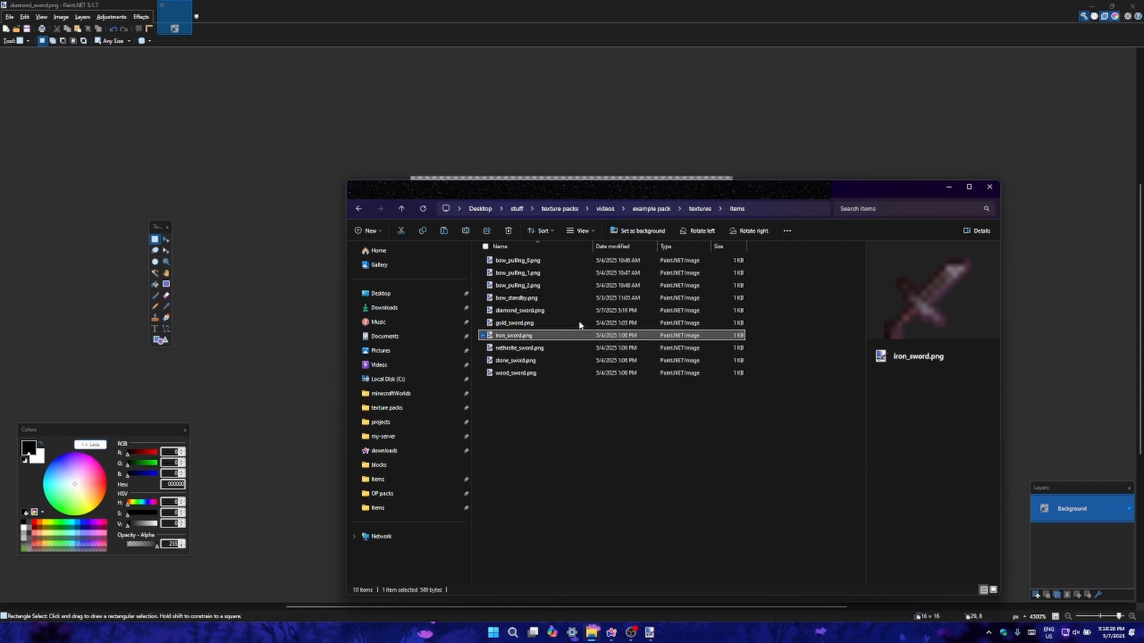
pyautogui.click(582, 300)
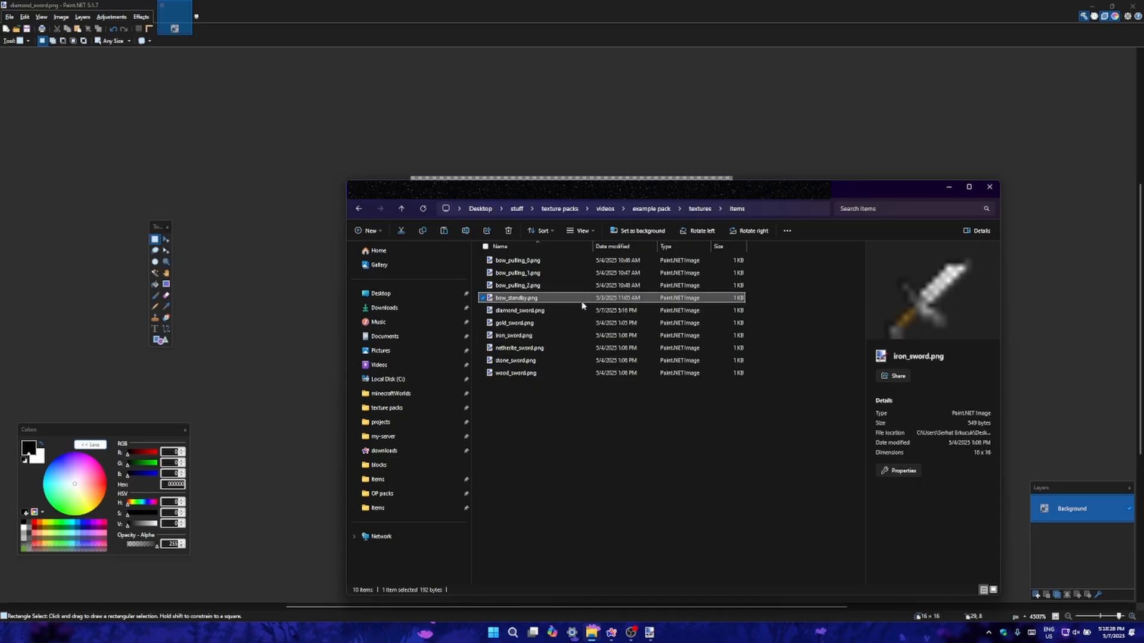
pyautogui.click(685, 261)
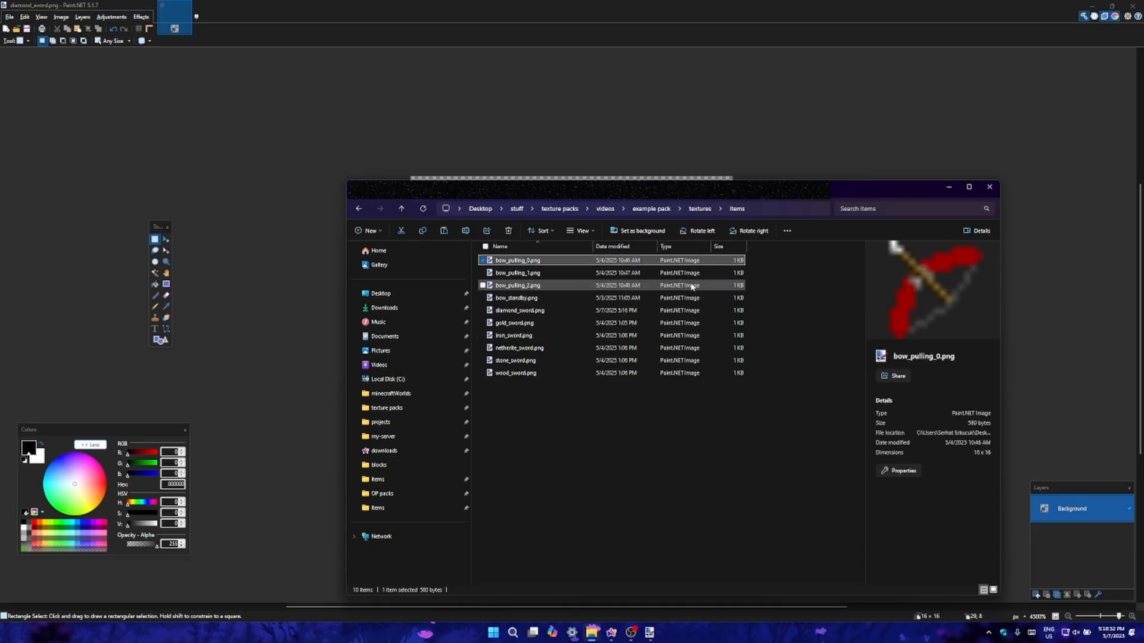
pyautogui.click(693, 274)
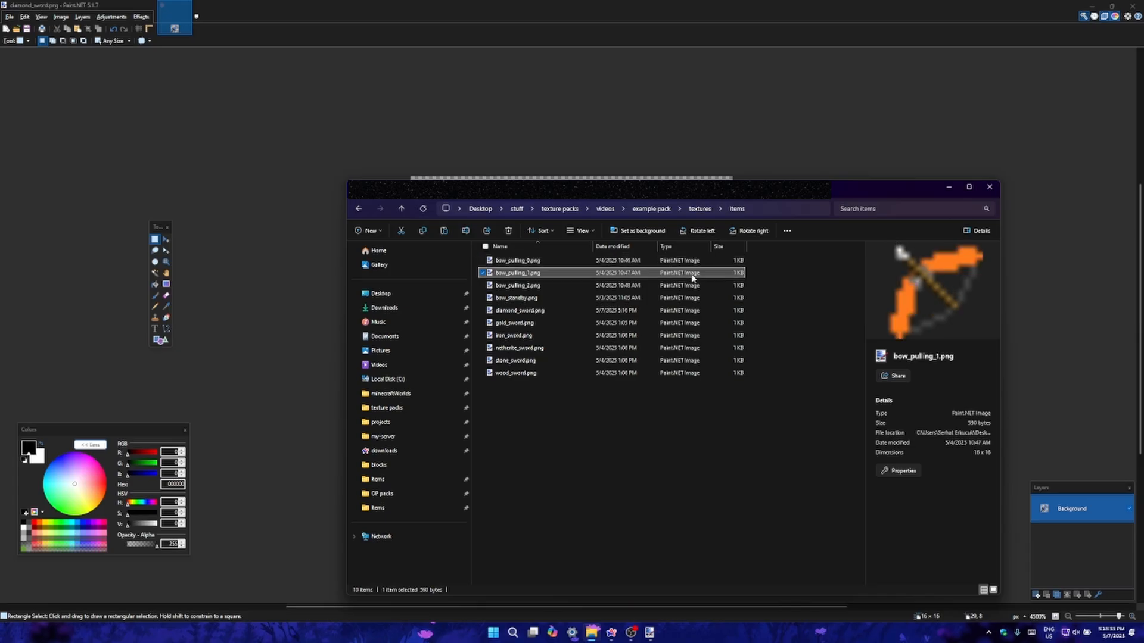
# Preview bow_pulling_2.png in the example pack, then open the sample resource_pack's textures/blocks folder and look through its files.
pyautogui.click(696, 285)
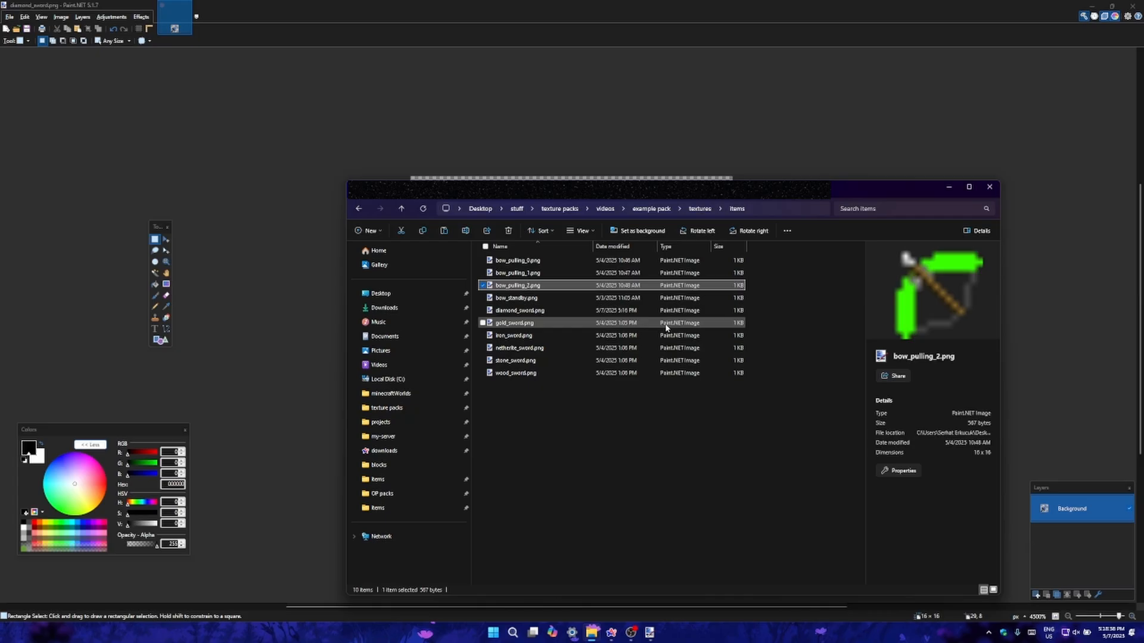
pyautogui.click(361, 210)
pyautogui.click(359, 209)
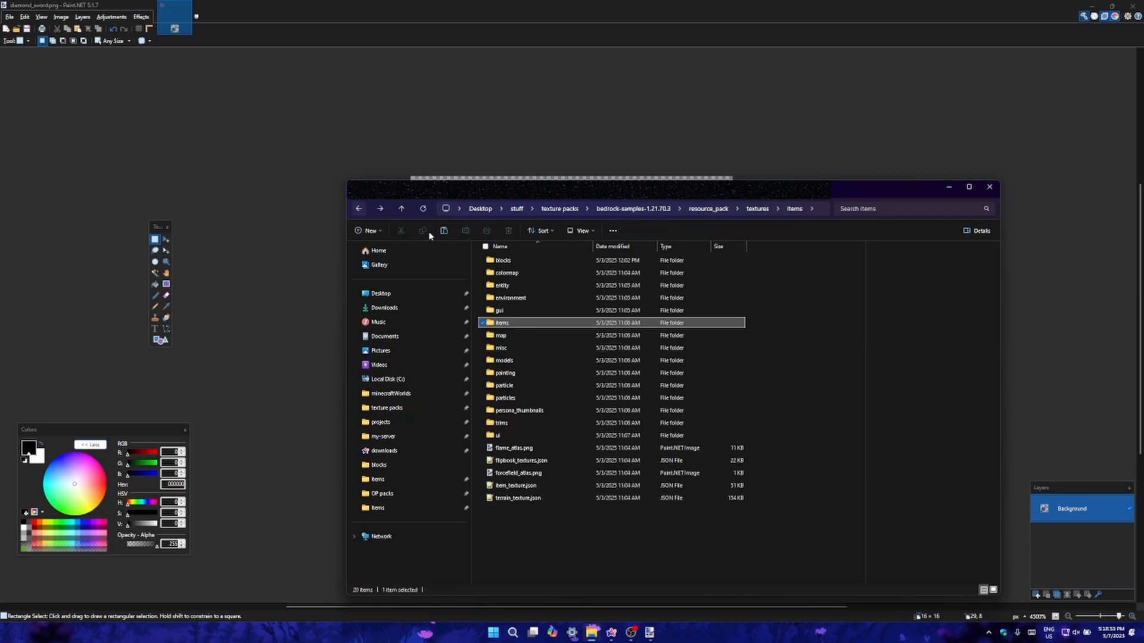
pyautogui.click(515, 262)
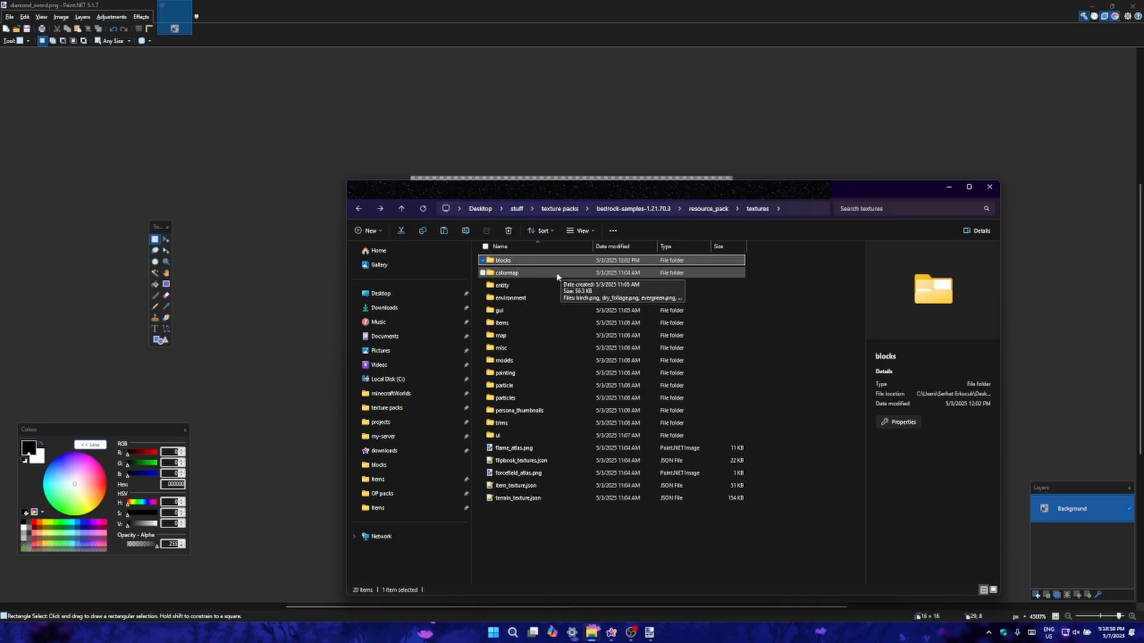
pyautogui.doubleClick(545, 275)
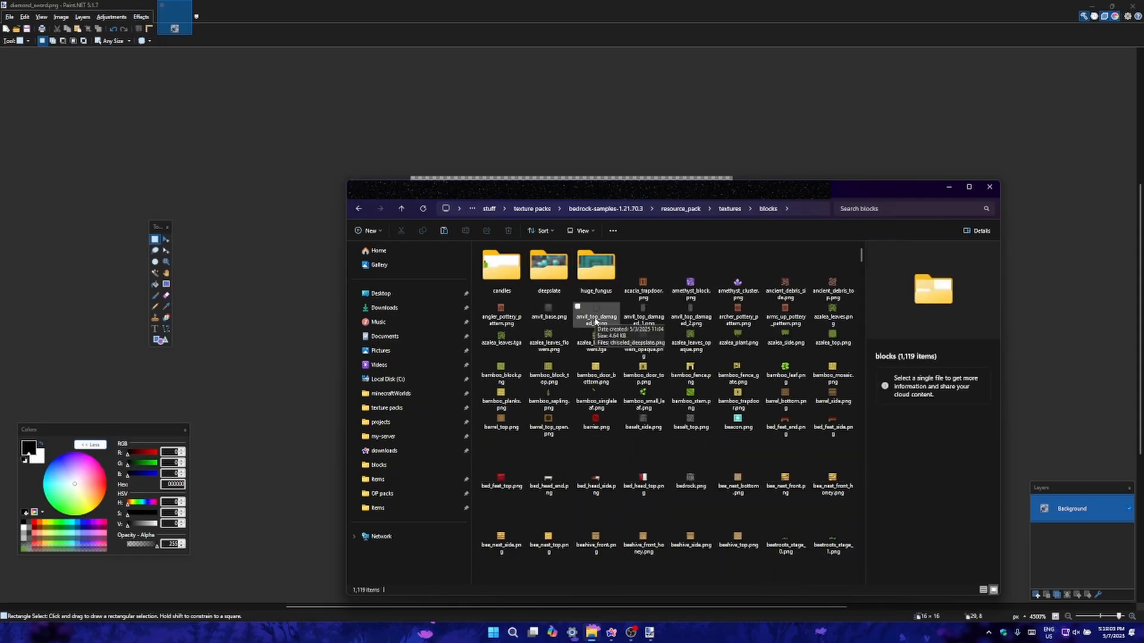
pyautogui.scroll(-2, 589, 344)
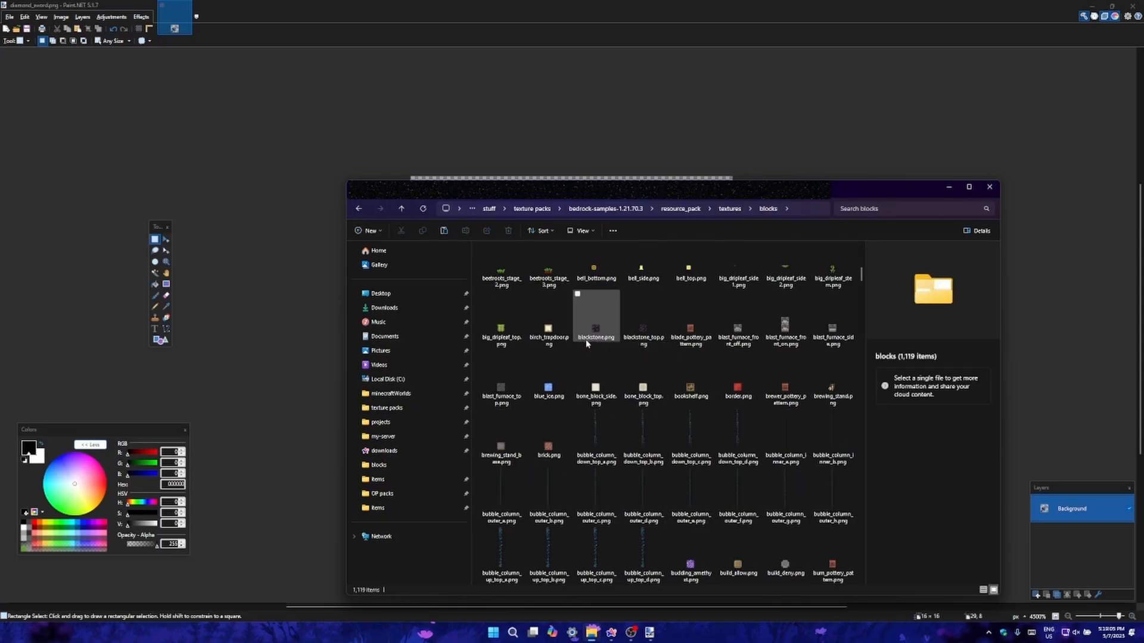
pyautogui.scroll(2, 587, 344)
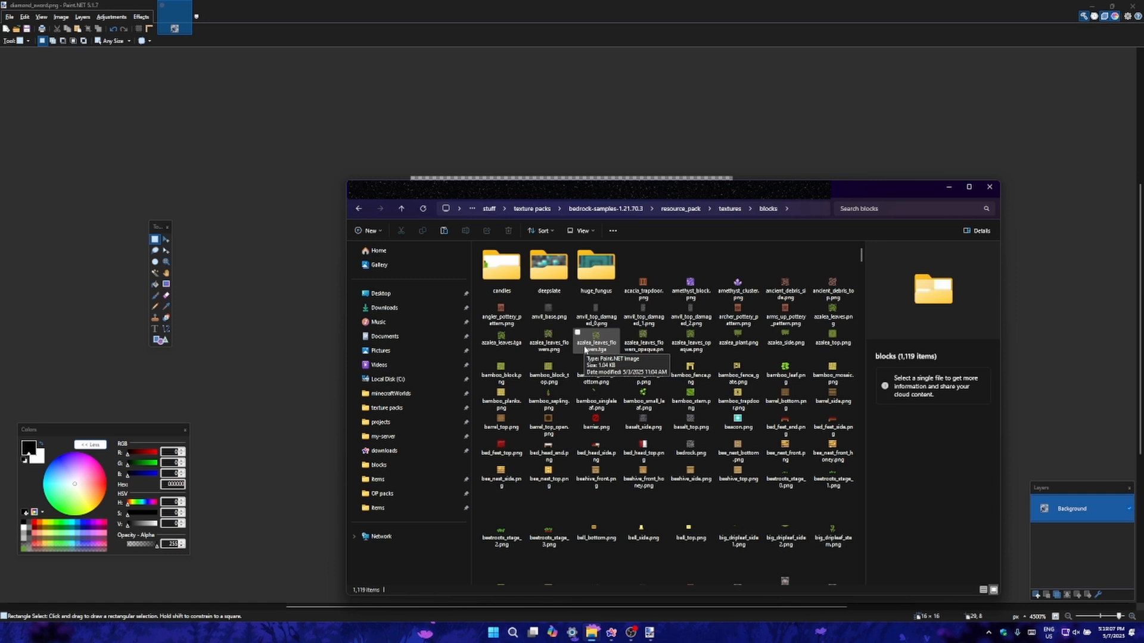
# Create a folder named "blocks" in the example pack's textures folder and open it.
pyautogui.click(420, 190)
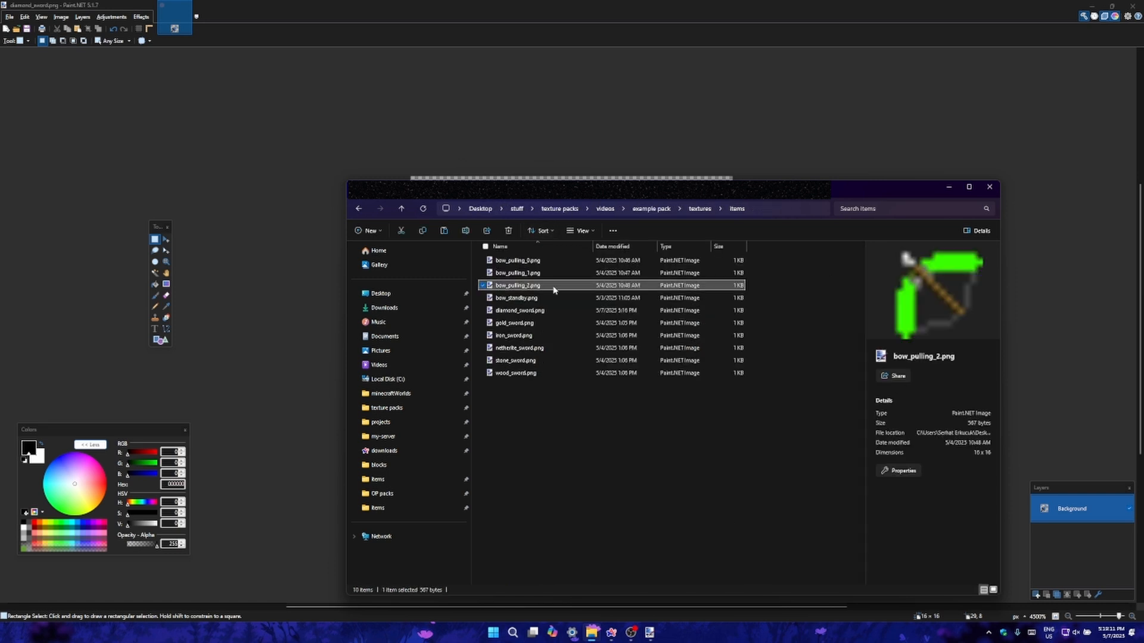
pyautogui.click(698, 209)
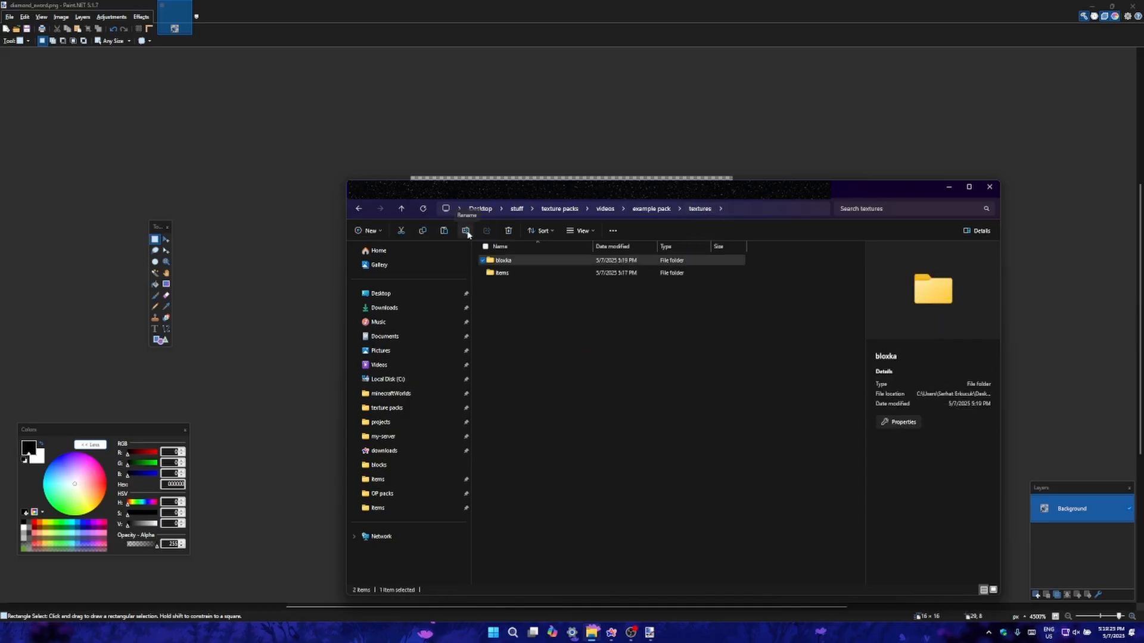
pyautogui.press('F2')
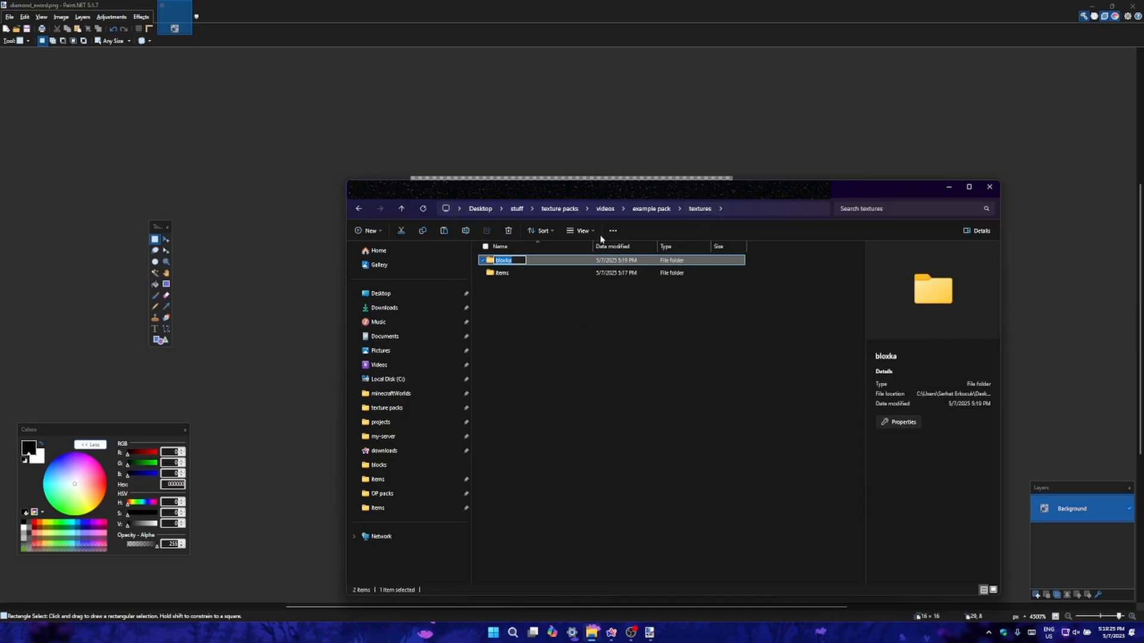
pyautogui.write('blocks')
pyautogui.press('Return')
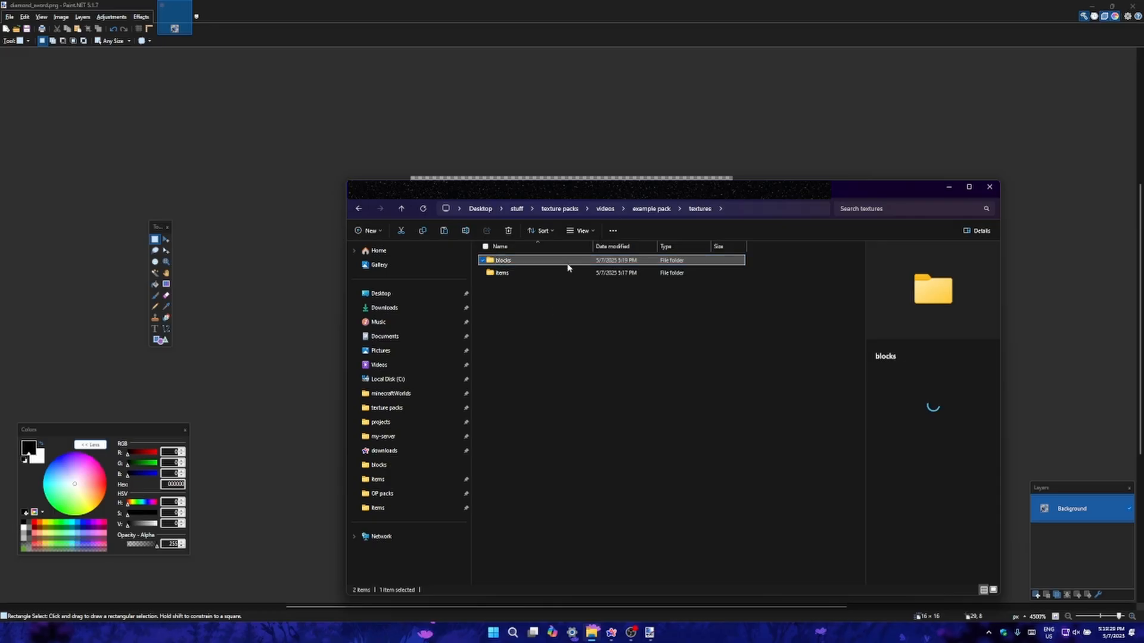
pyautogui.doubleClick(580, 265)
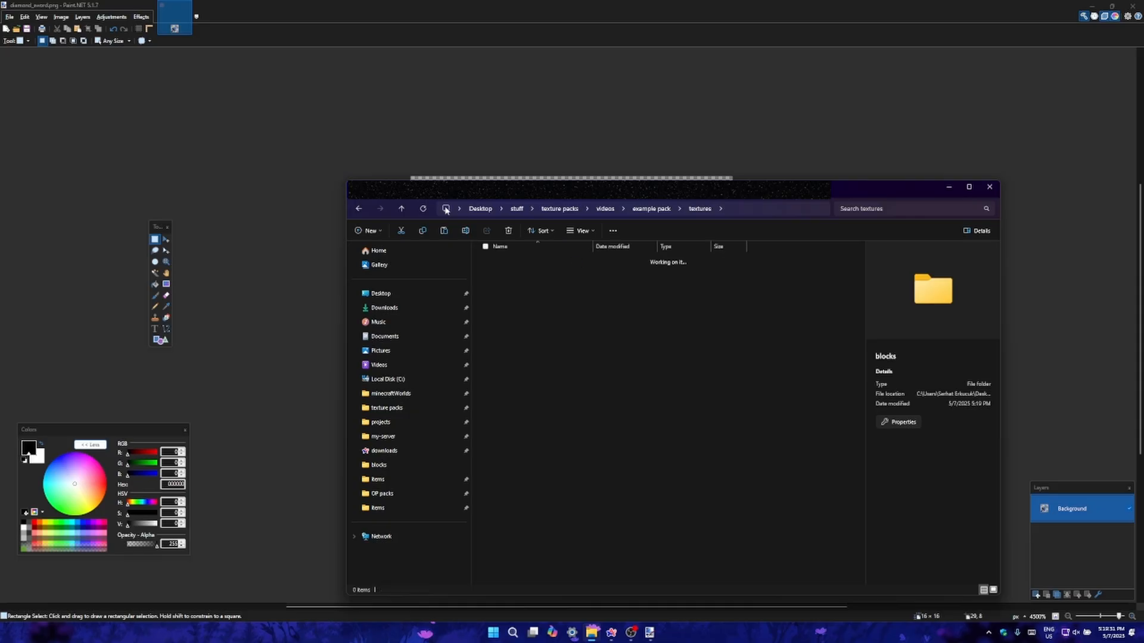
pyautogui.hotkey('ctrl', 'v')
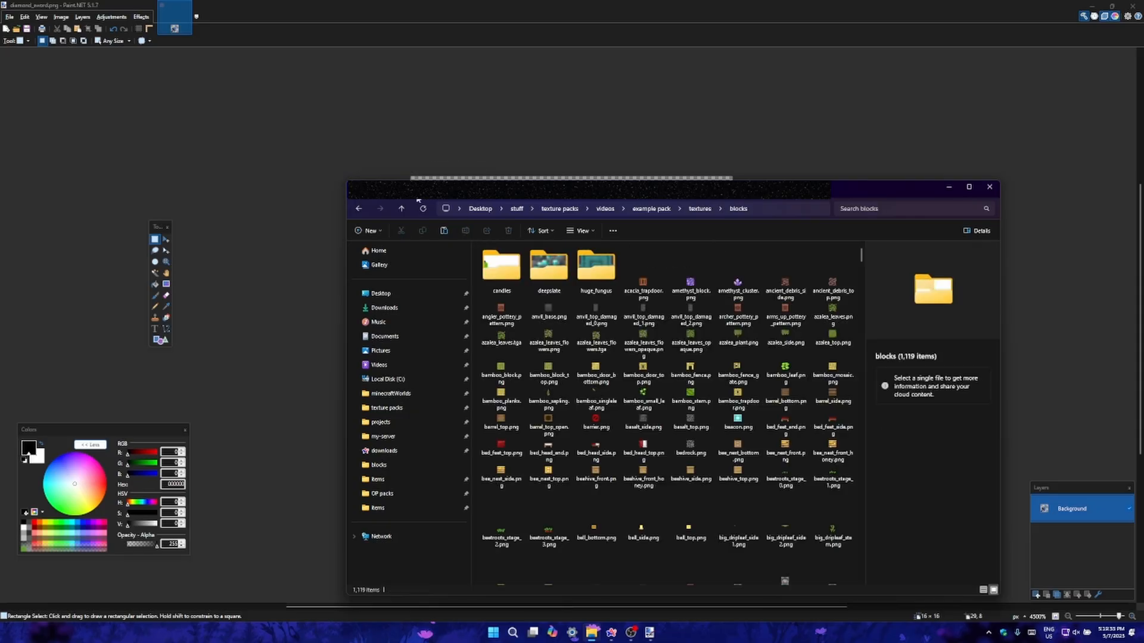
# Examine the candles, deepslate and huge_fungus folders and the block textures in the sample resource_pack's blocks folder.
pyautogui.hotkey('ctrl', 'Tab')
pyautogui.scroll(2, 596, 317)
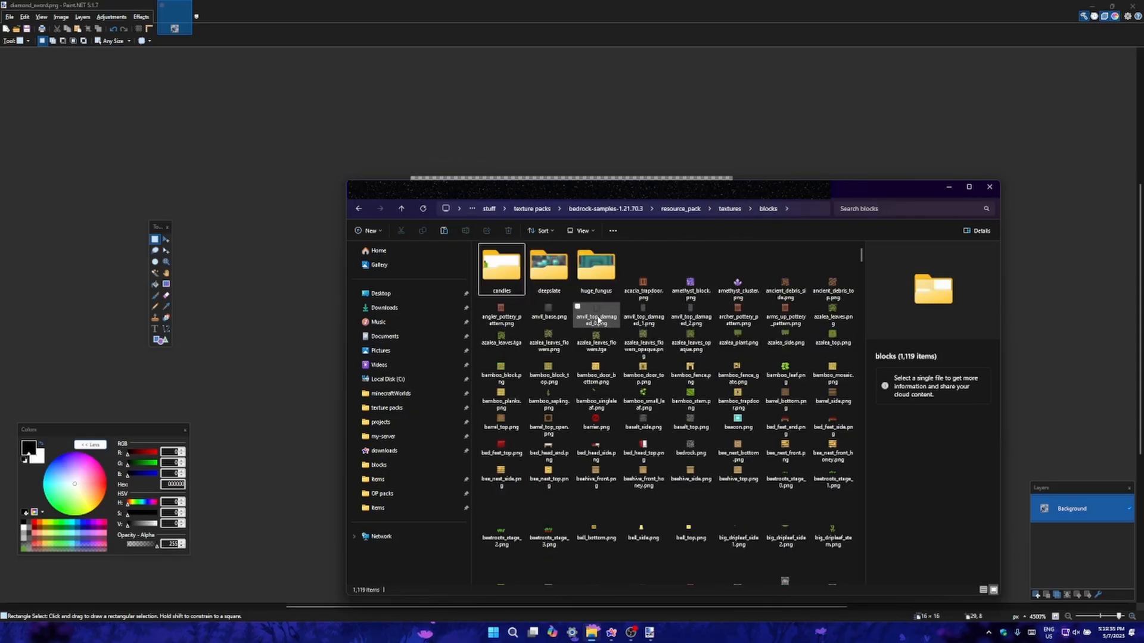
pyautogui.click(588, 281)
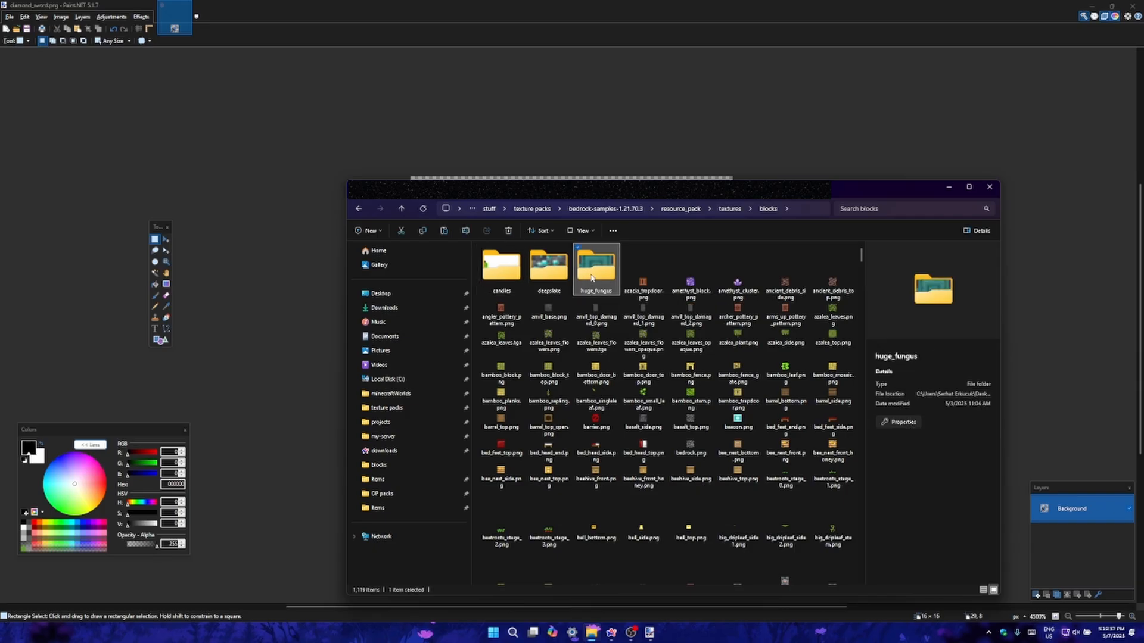
pyautogui.click(505, 272)
pyautogui.click(564, 271)
pyautogui.scroll(-2, 633, 353)
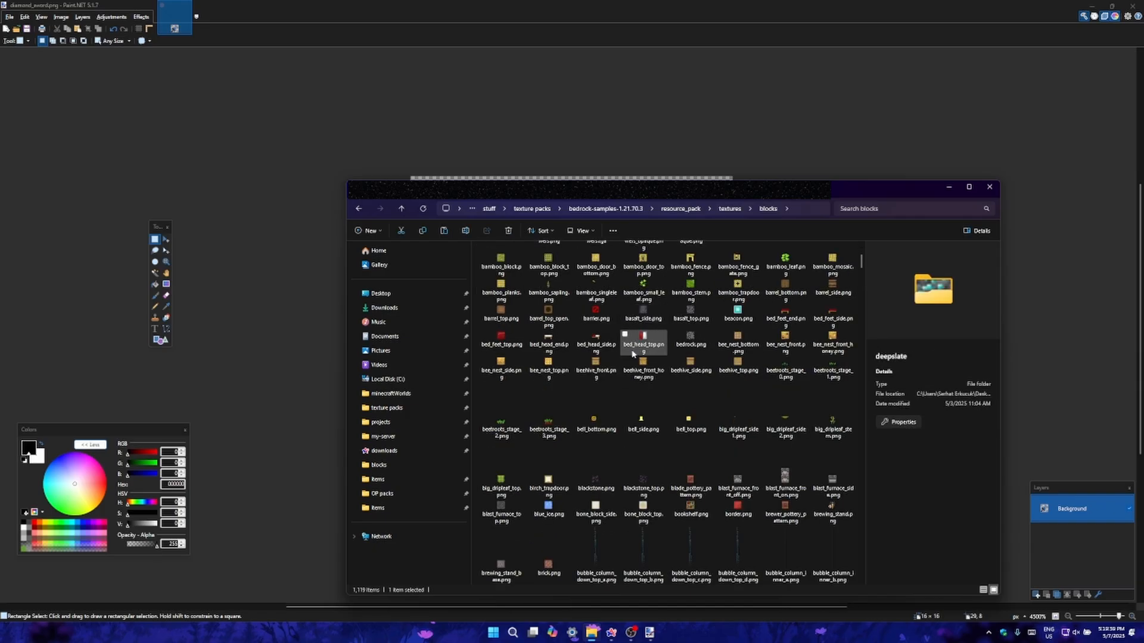
pyautogui.scroll(-3, 633, 357)
pyautogui.scroll(-6, 631, 393)
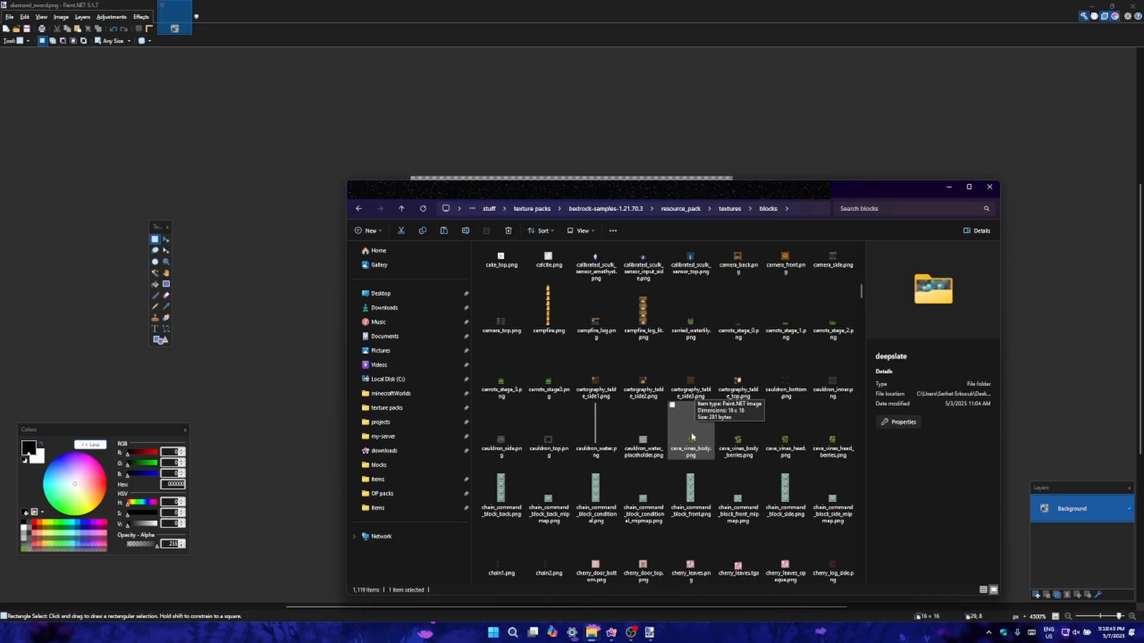
# Preview the chain command block conditional and front textures and the cauldron top and side textures in the sample blocks folder.
pyautogui.click(596, 486)
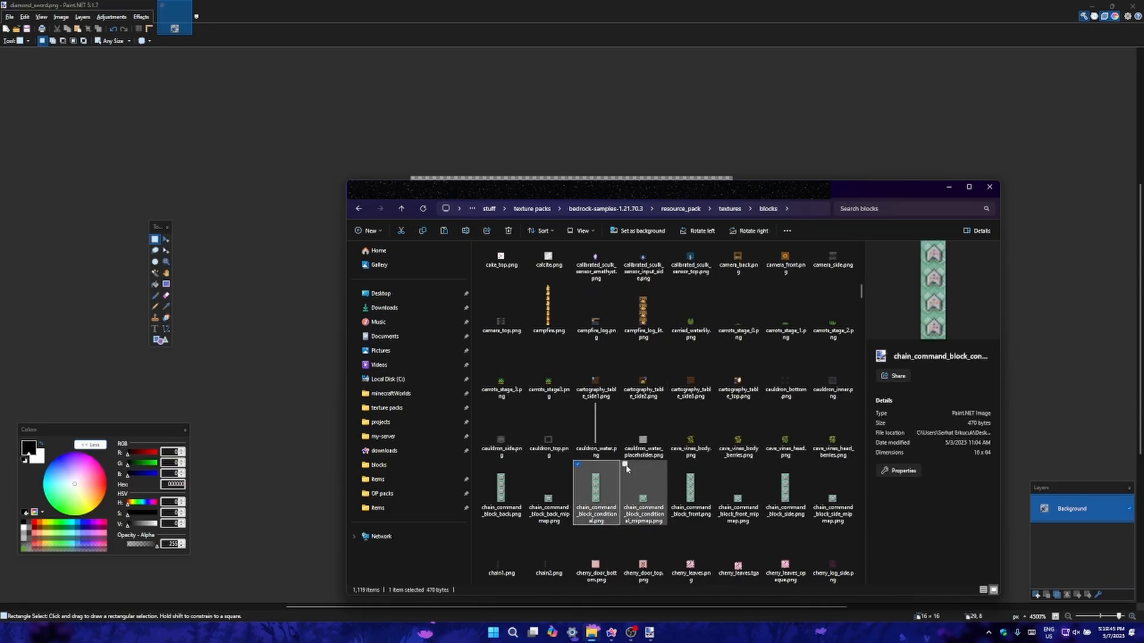
pyautogui.click(683, 483)
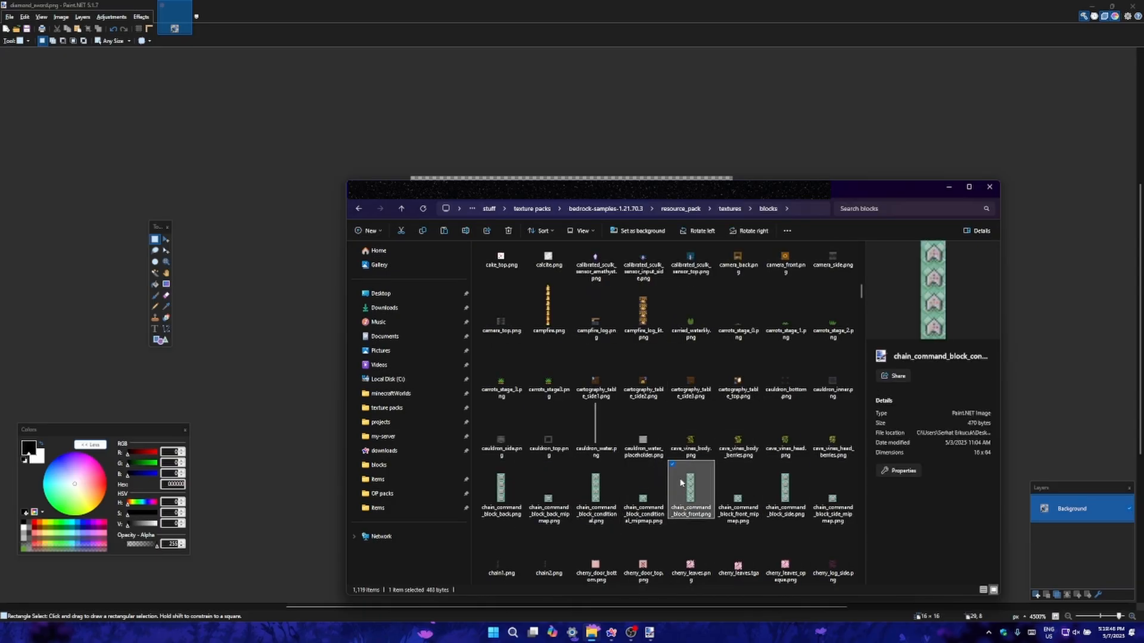
pyautogui.click(650, 486)
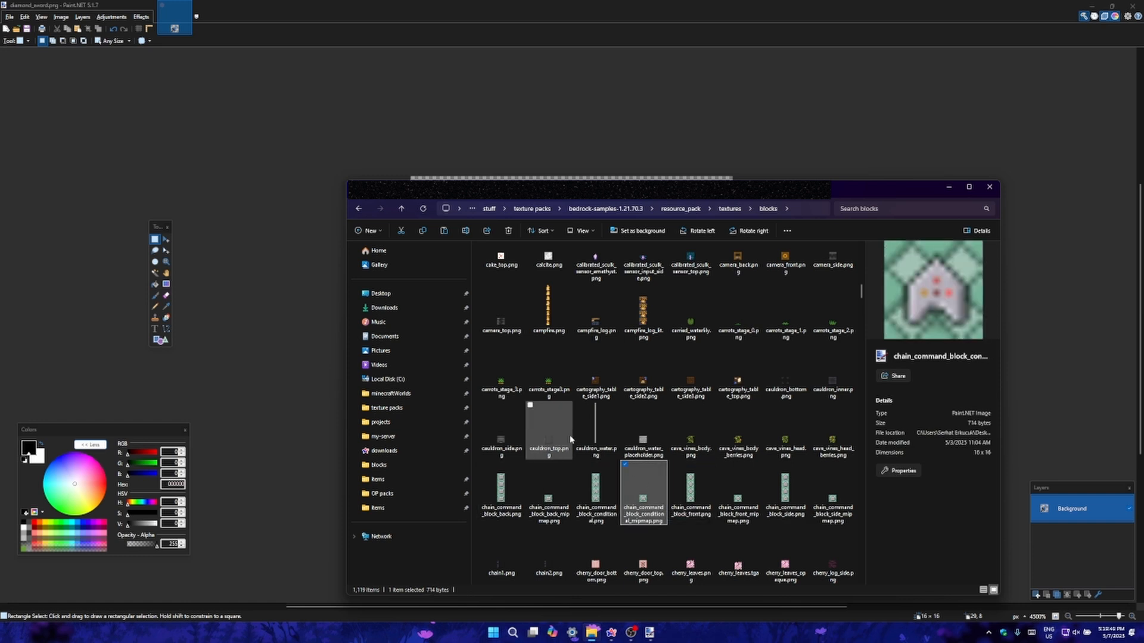
pyautogui.click(537, 434)
pyautogui.click(502, 428)
pyautogui.scroll(5, 615, 420)
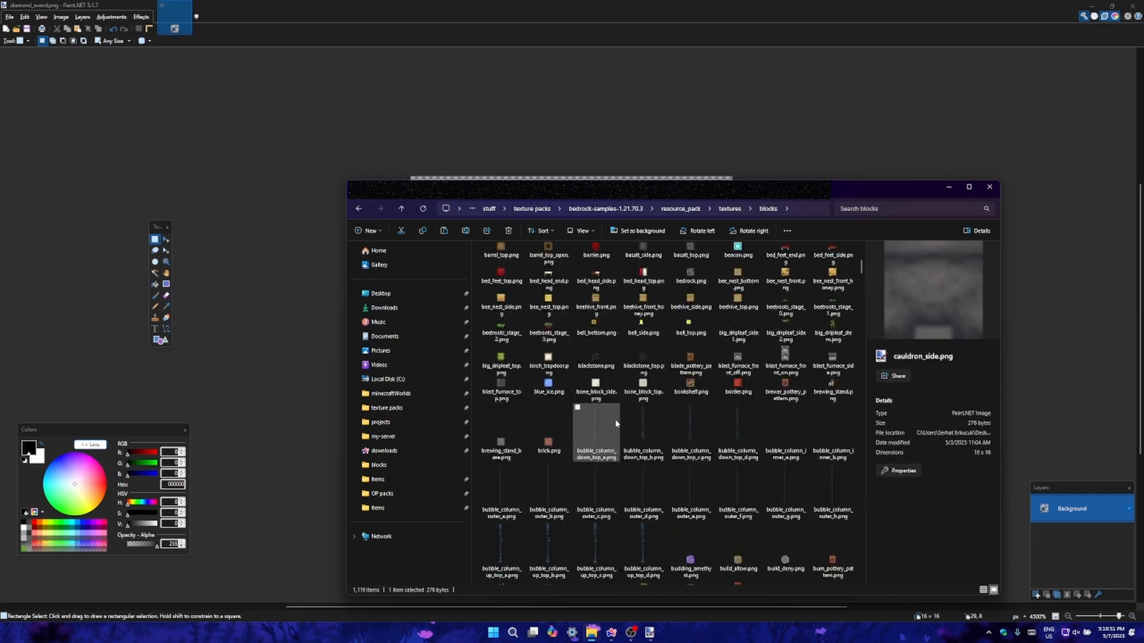
pyautogui.scroll(3, 615, 423)
# Search the sample blocks folder for "stonecutter" and preview the stonecutter and stonecutter2 textures, including stonecutter2_saw.tga.
pyautogui.click(901, 210)
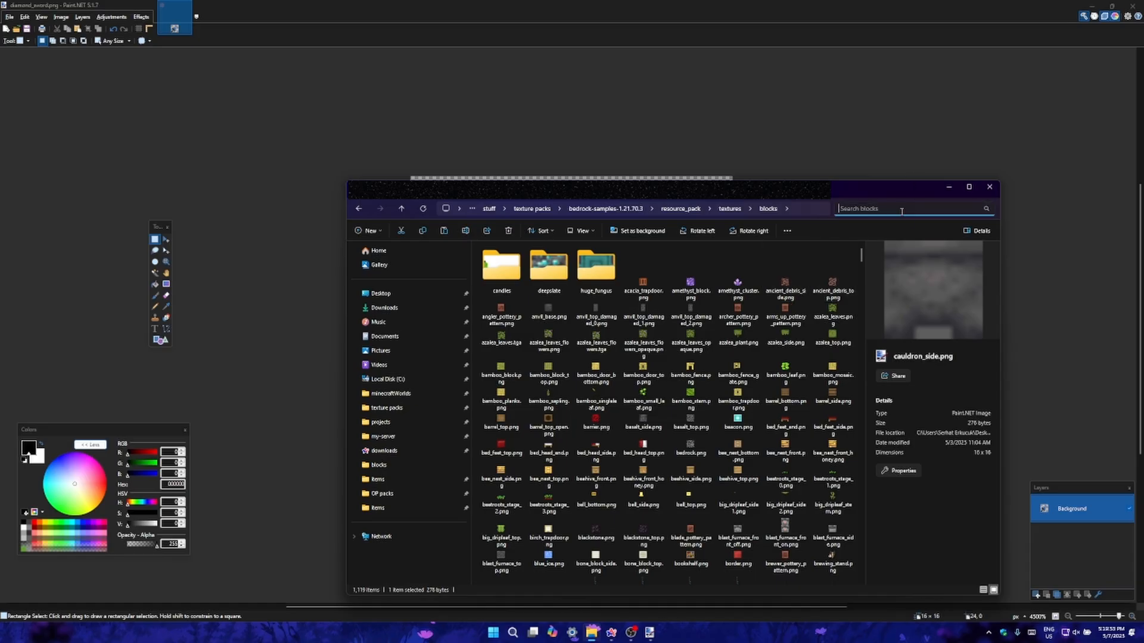
pyautogui.write('c')
pyautogui.write('tonecutter')
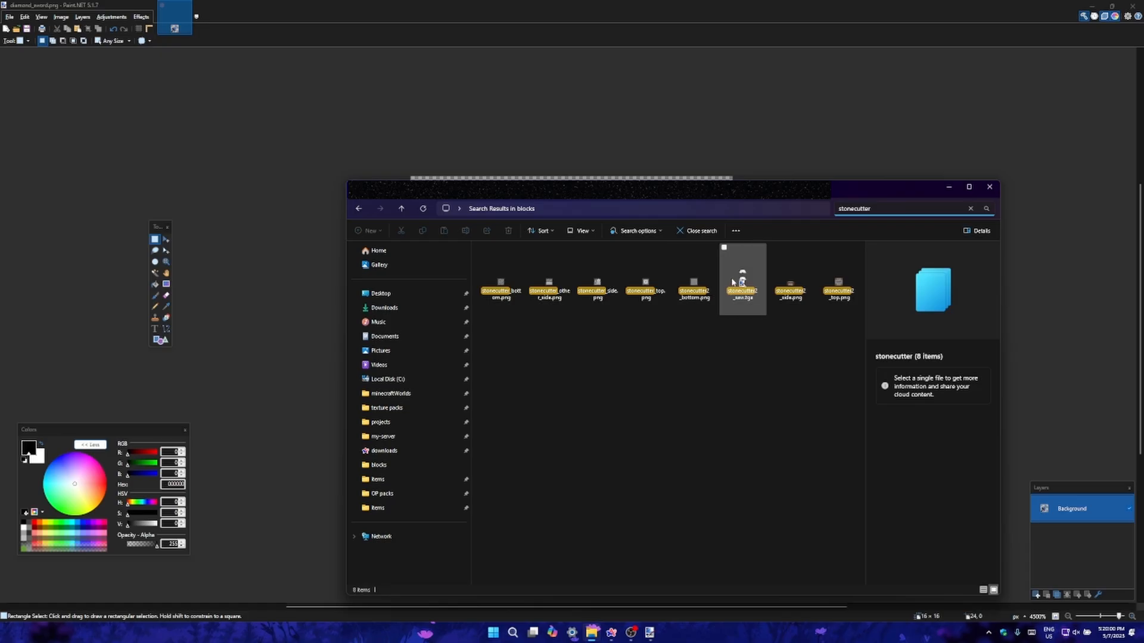
pyautogui.click(752, 267)
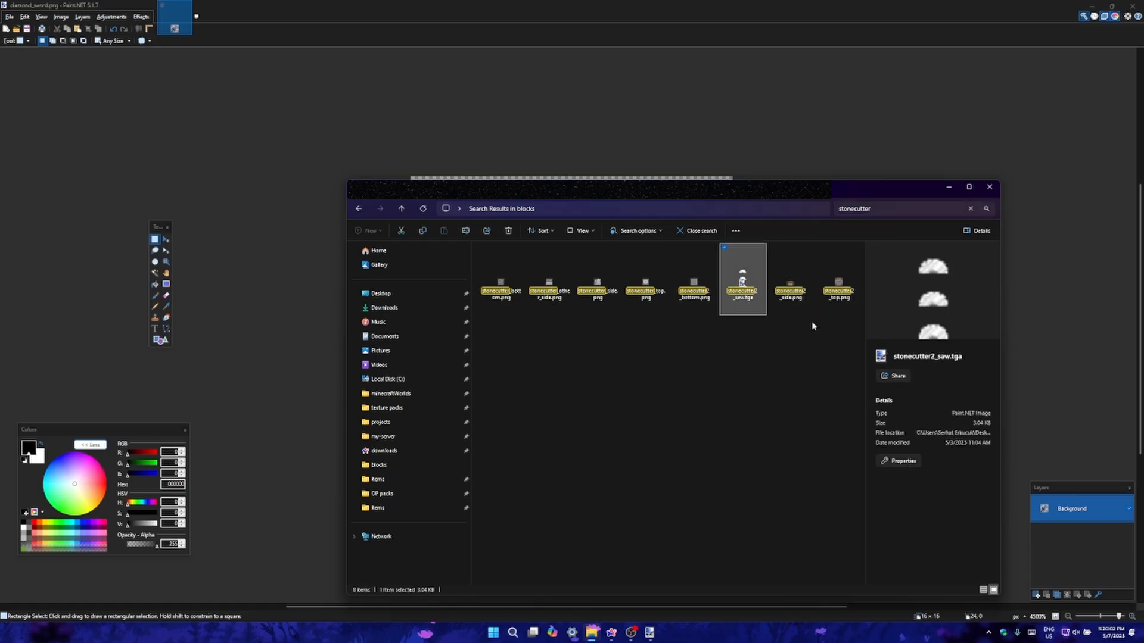
pyautogui.click(792, 279)
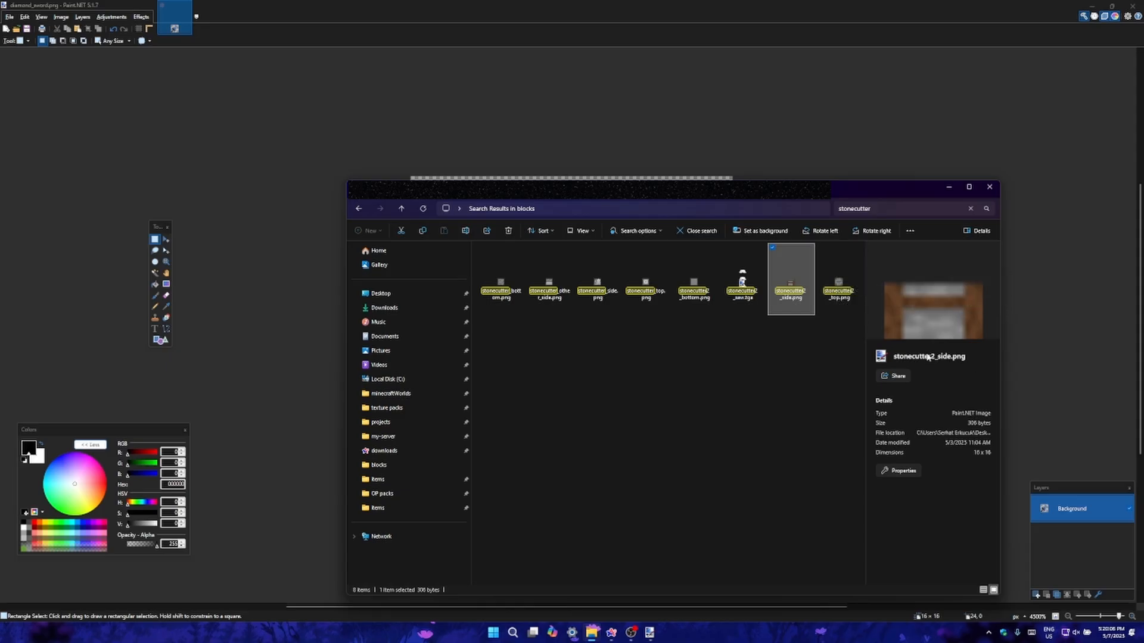
pyautogui.click(839, 279)
pyautogui.click(522, 271)
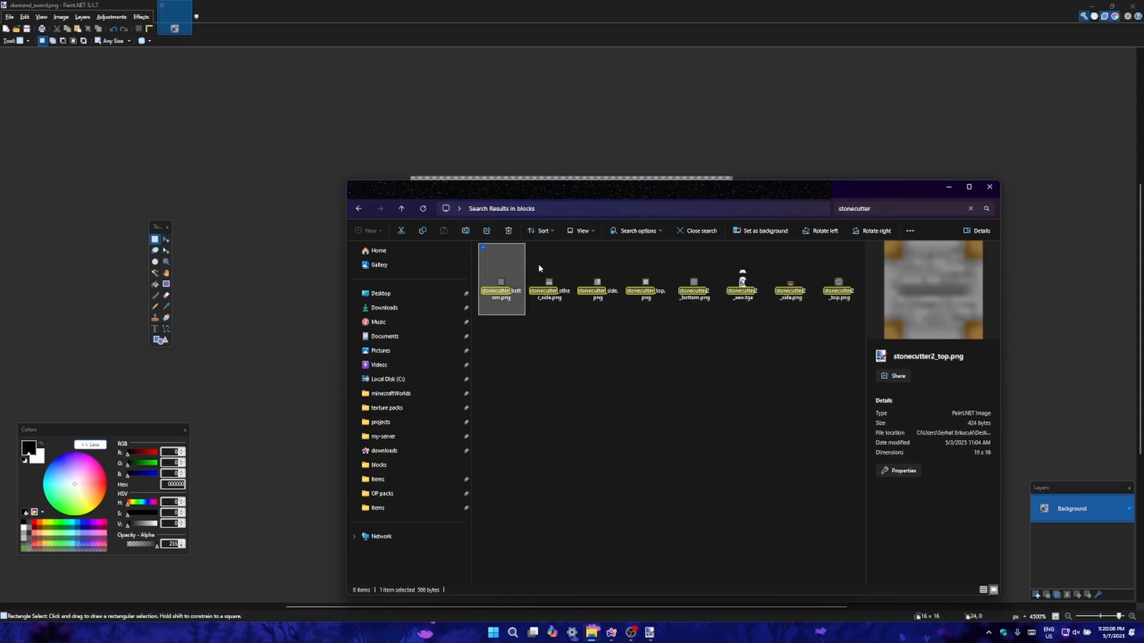
pyautogui.click(551, 267)
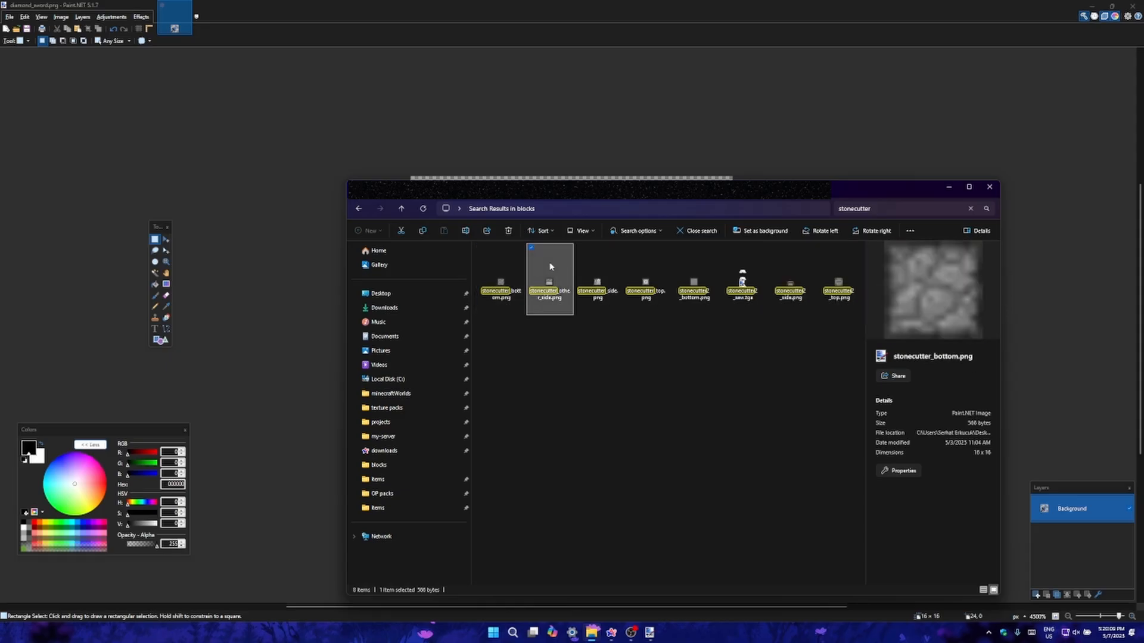
pyautogui.click(593, 266)
pyautogui.click(627, 274)
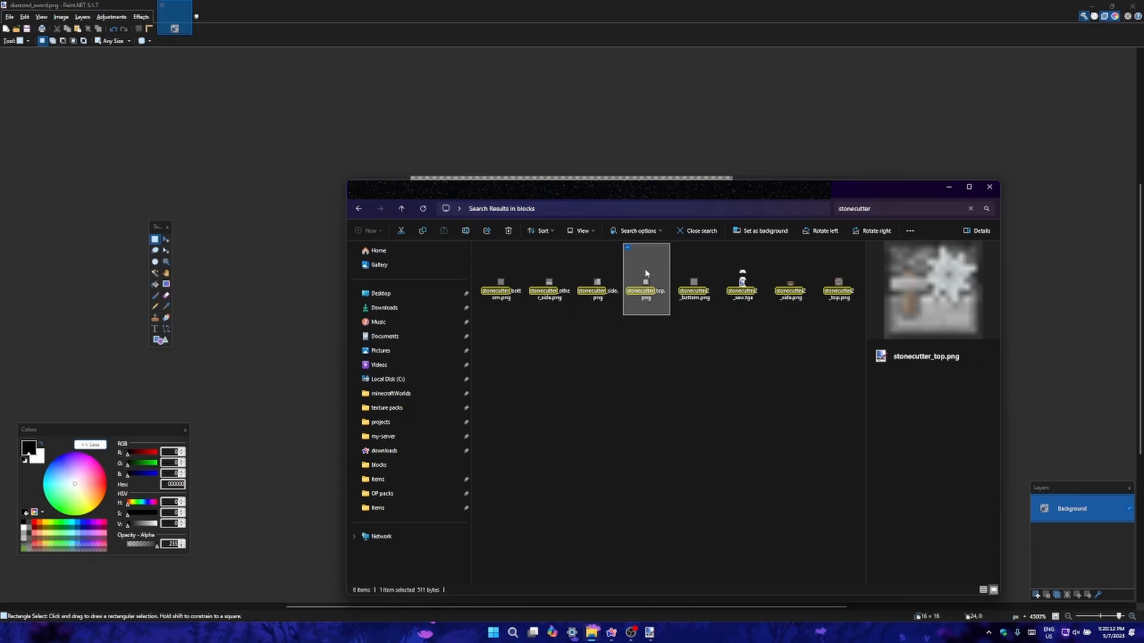
pyautogui.click(697, 271)
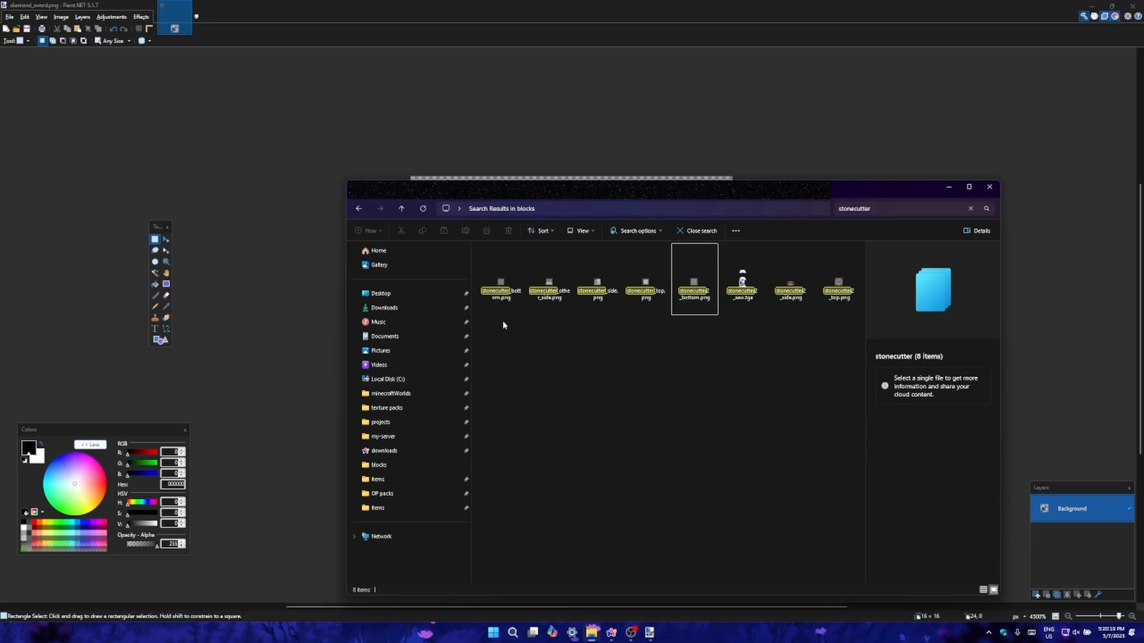
# Review the bottom, other-side, side and top images of the original stonecutter, then compare them with the stonecutter2 files.
pyautogui.click(513, 278)
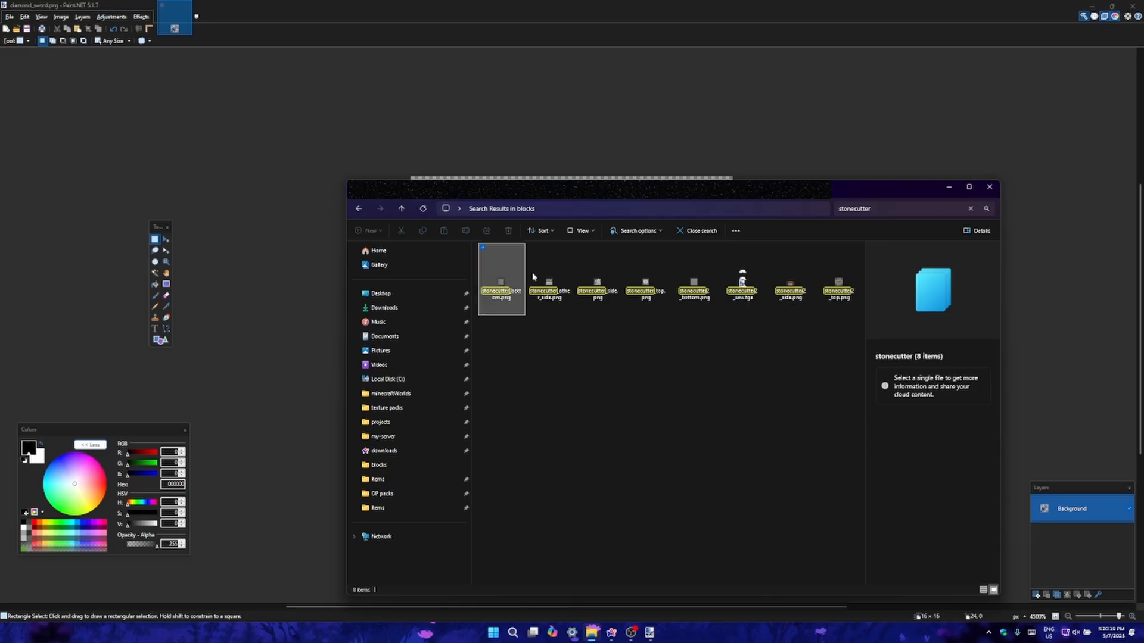
pyautogui.click(539, 276)
pyautogui.click(601, 267)
pyautogui.click(639, 272)
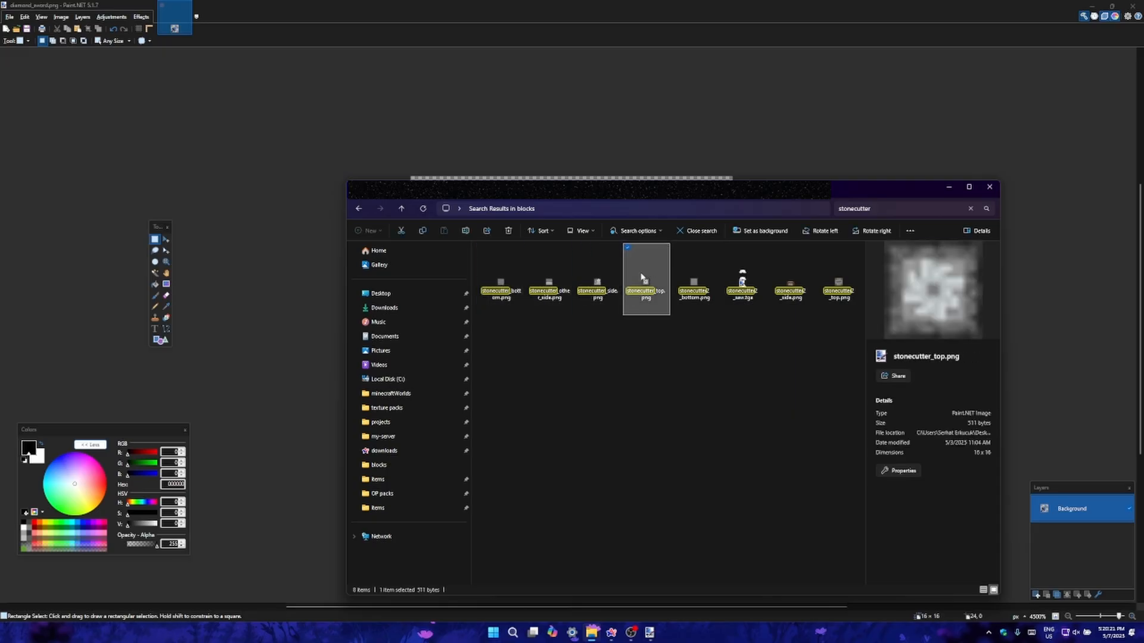
pyautogui.moveTo(700, 342); pyautogui.dragTo(834, 304)
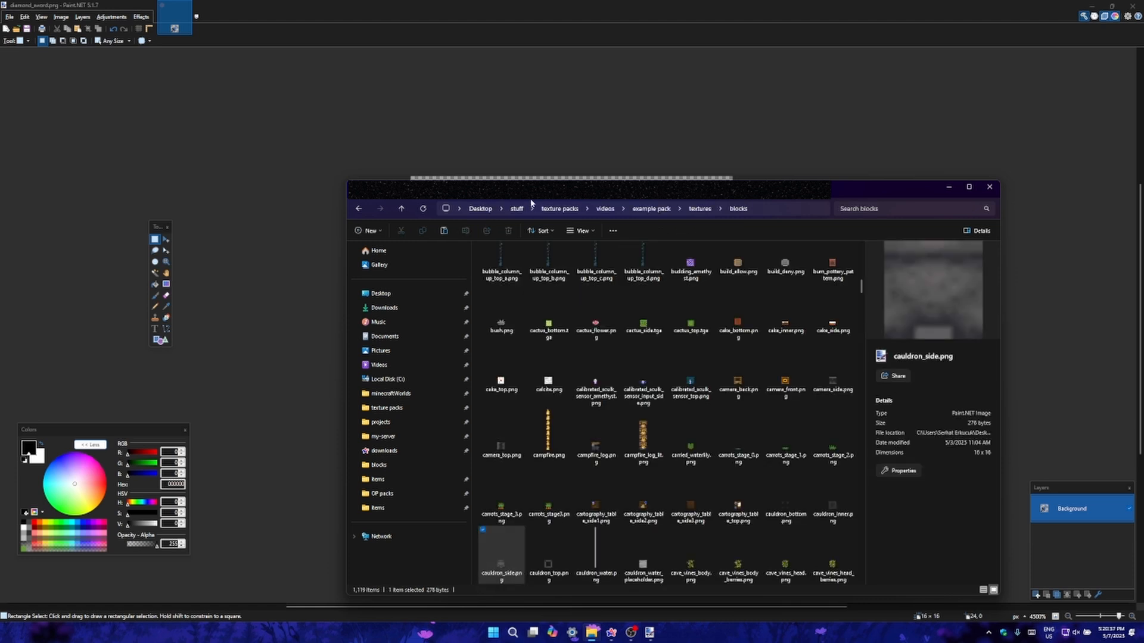
# Search the sample blocks folder for "diamo" and copy diamond_block.png into the example pack's textures/blocks folder.
pyautogui.click(905, 209)
pyautogui.write('c')
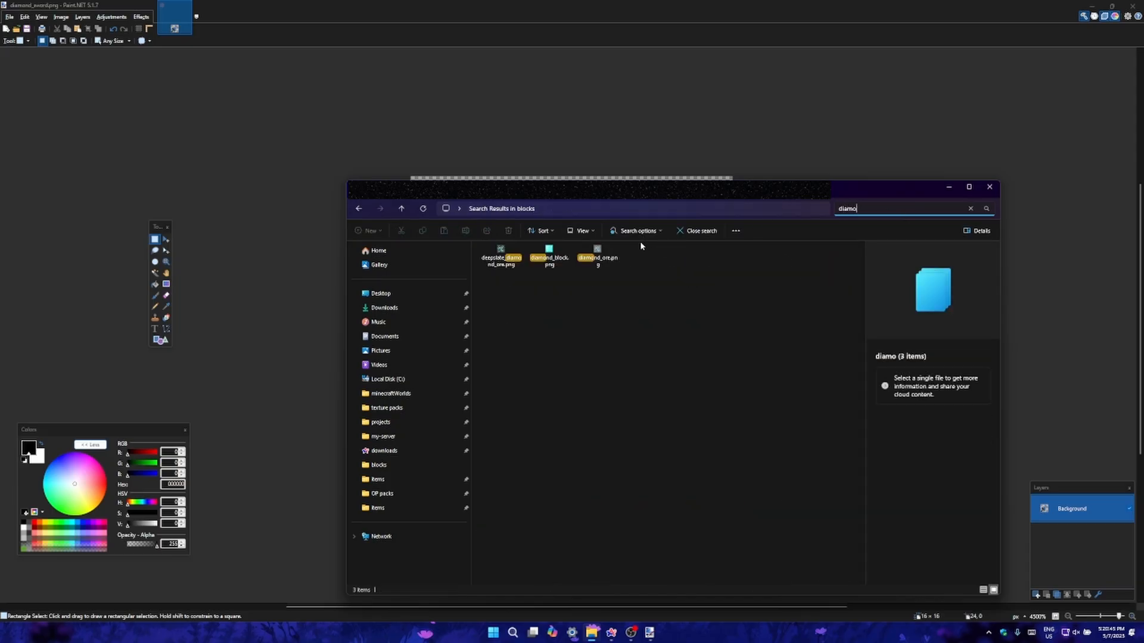
pyautogui.click(549, 260)
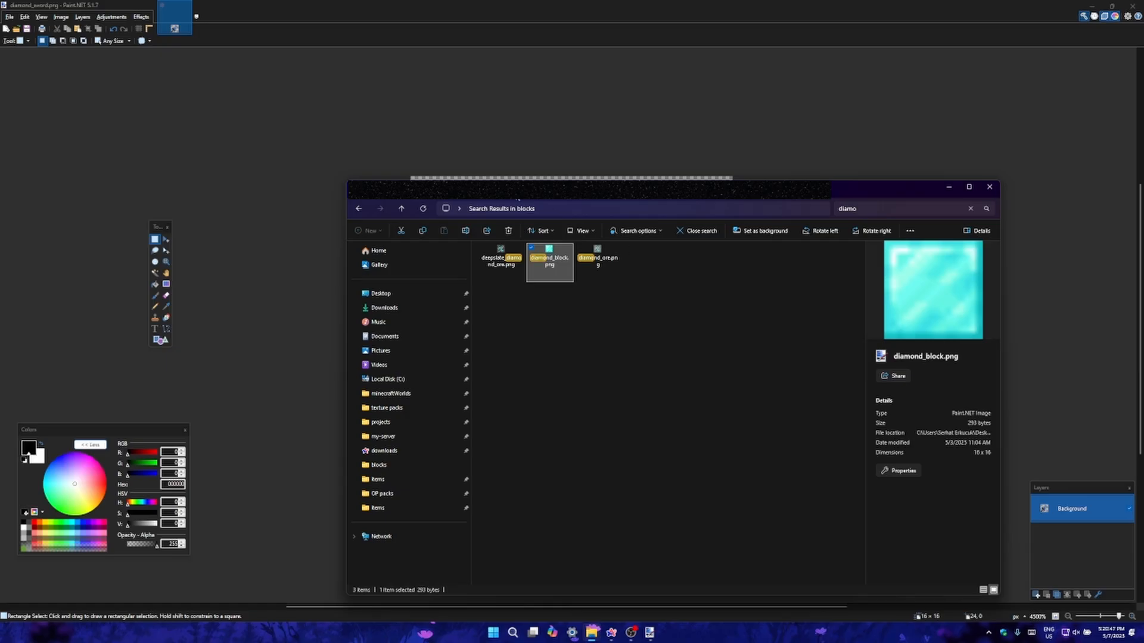
pyautogui.click(516, 190)
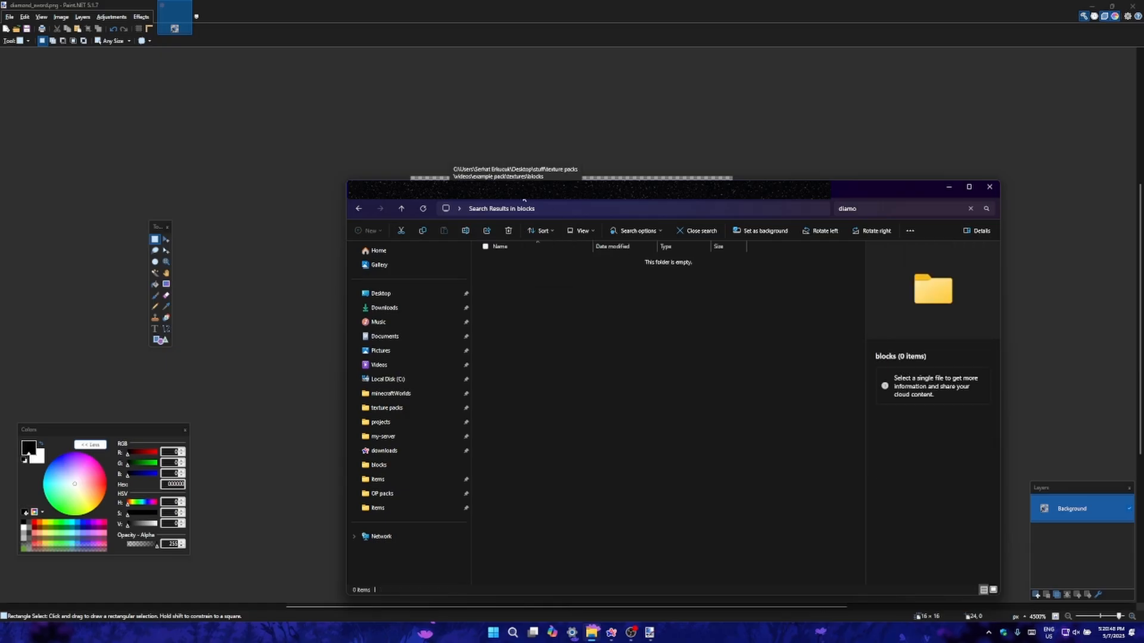
pyautogui.hotkey('ctrl', 'v')
pyautogui.click(584, 312)
pyautogui.click(559, 261)
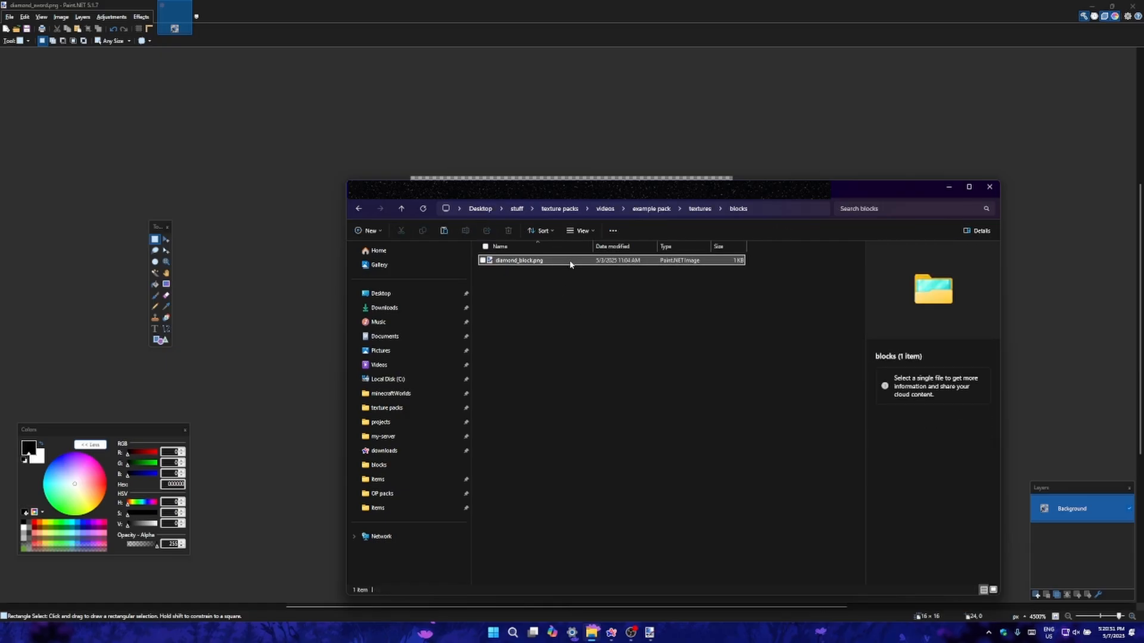
# Open diamond_block.png from the example pack's blocks folder in Paint.NET and compare it with the diamond_sword image.
pyautogui.press('Return')
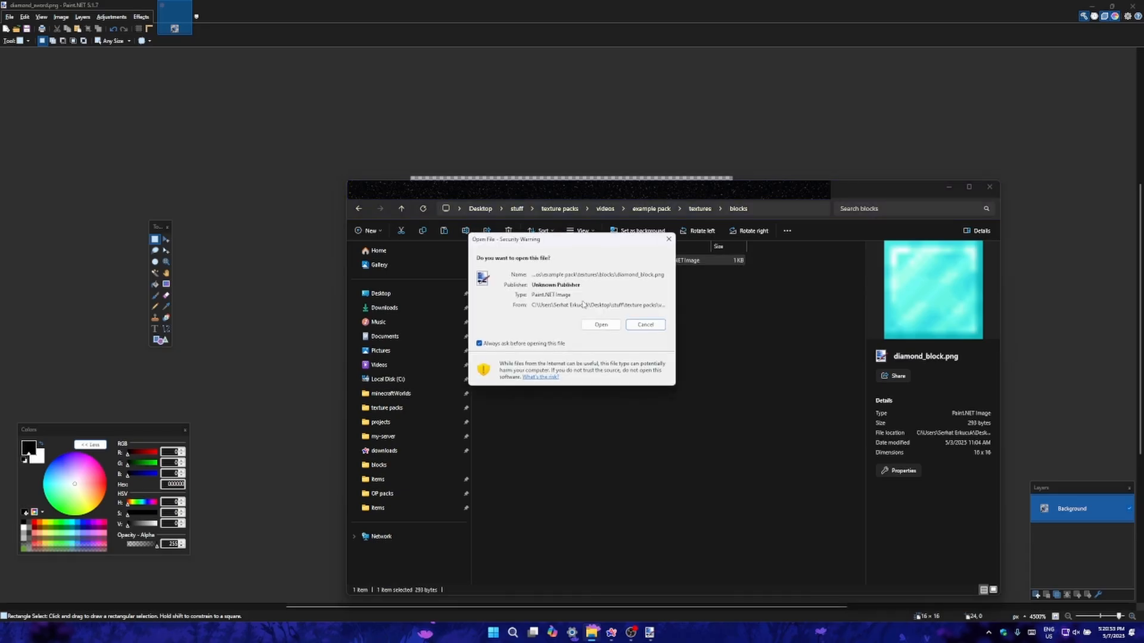
pyautogui.click(613, 330)
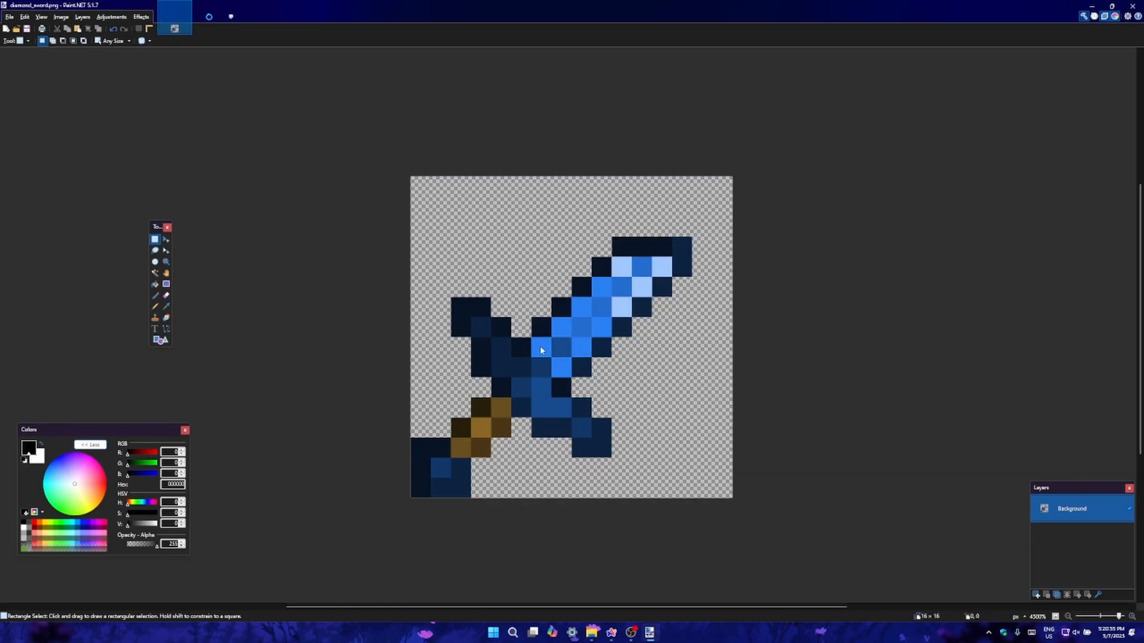
pyautogui.scroll(8, 582, 332)
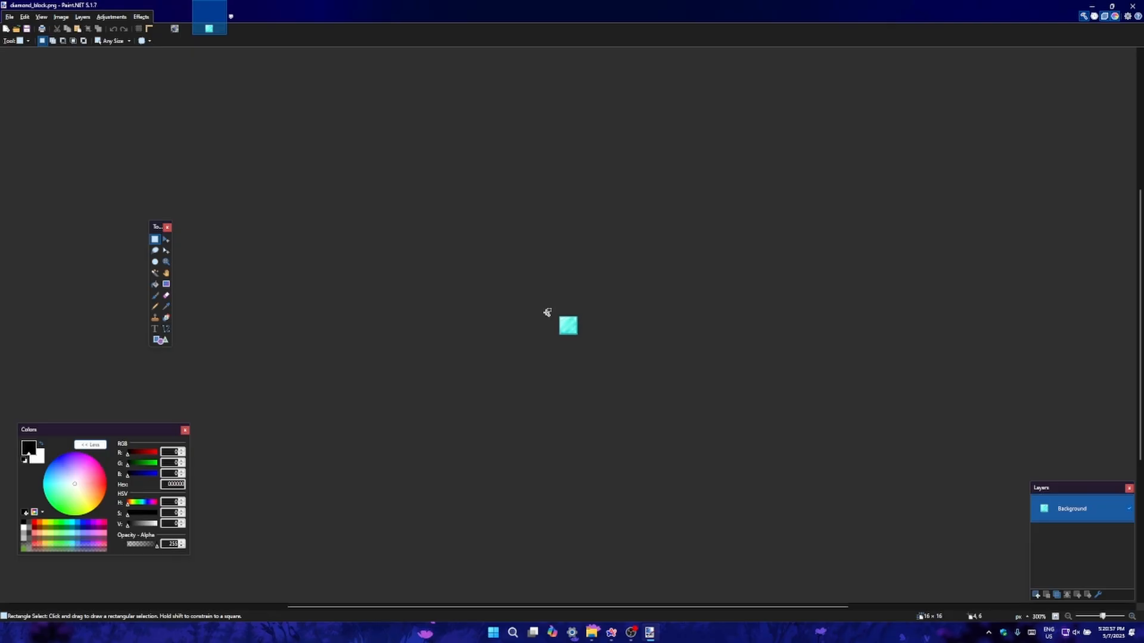
pyautogui.scroll(4, 597, 314)
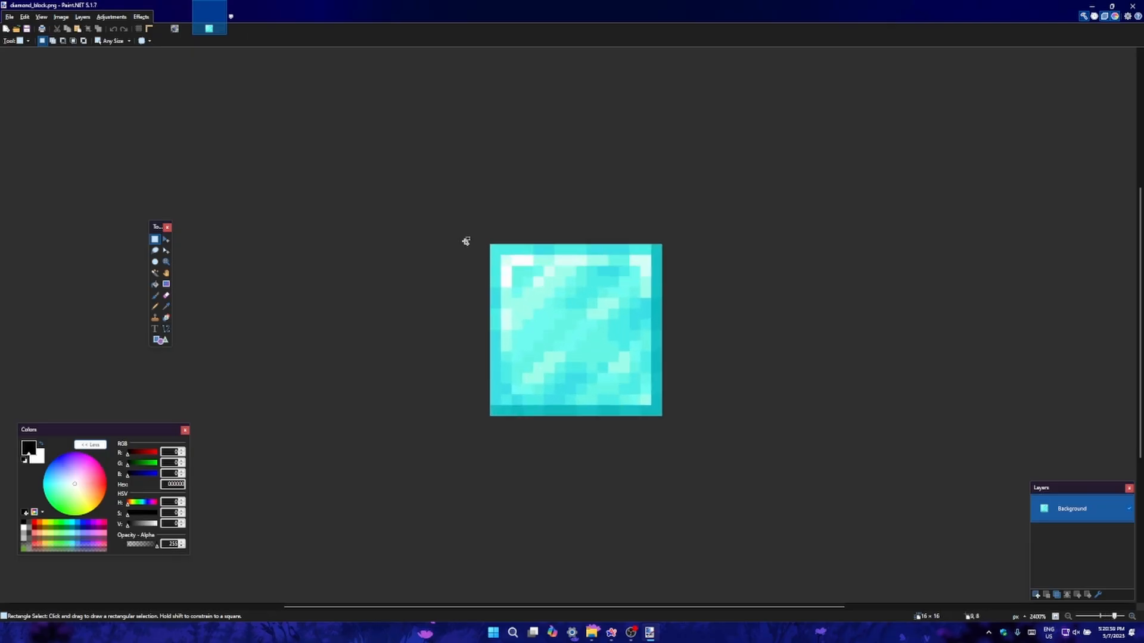
pyautogui.click(173, 27)
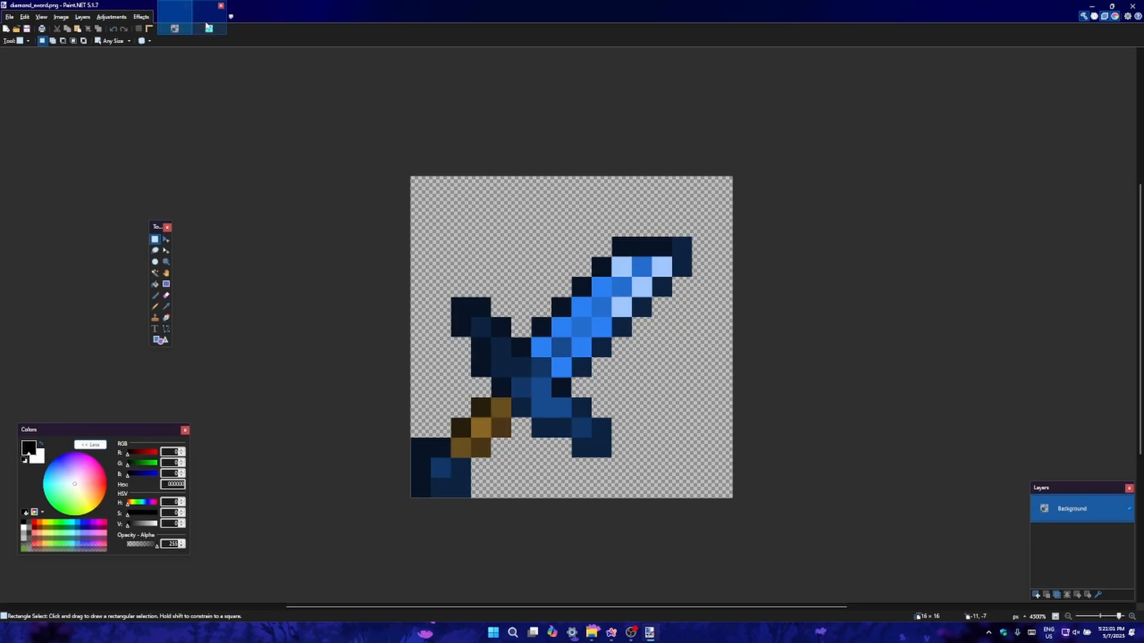
pyautogui.click(209, 27)
# Shift the diamond block texture's hue to blue with Hue / Saturation and save diamond_block.png.
pyautogui.click(111, 17)
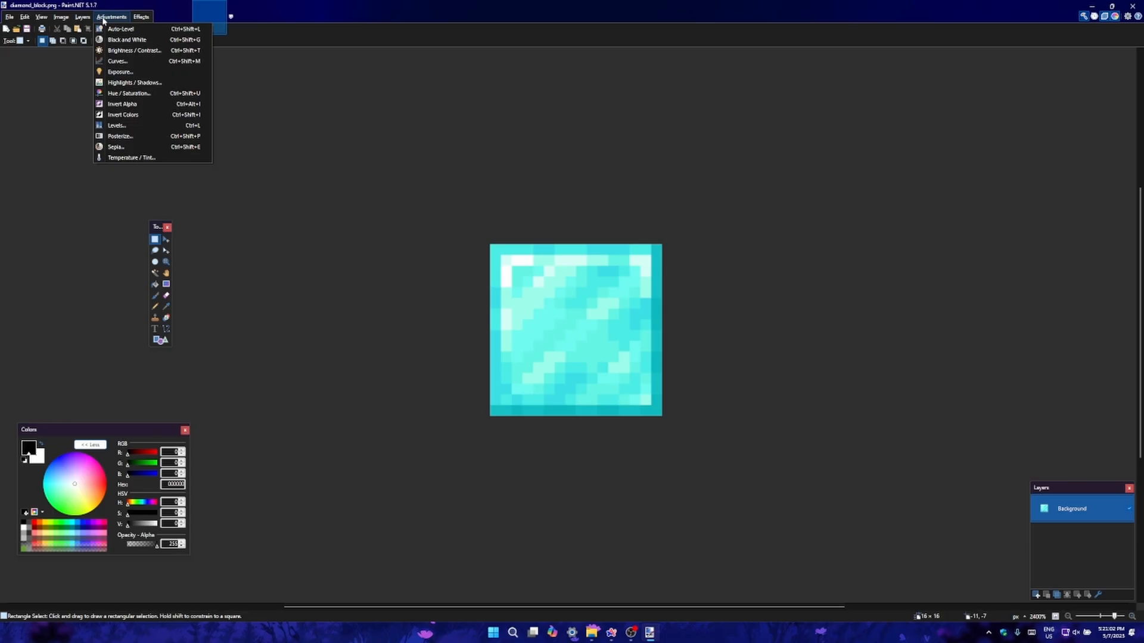
pyautogui.click(134, 94)
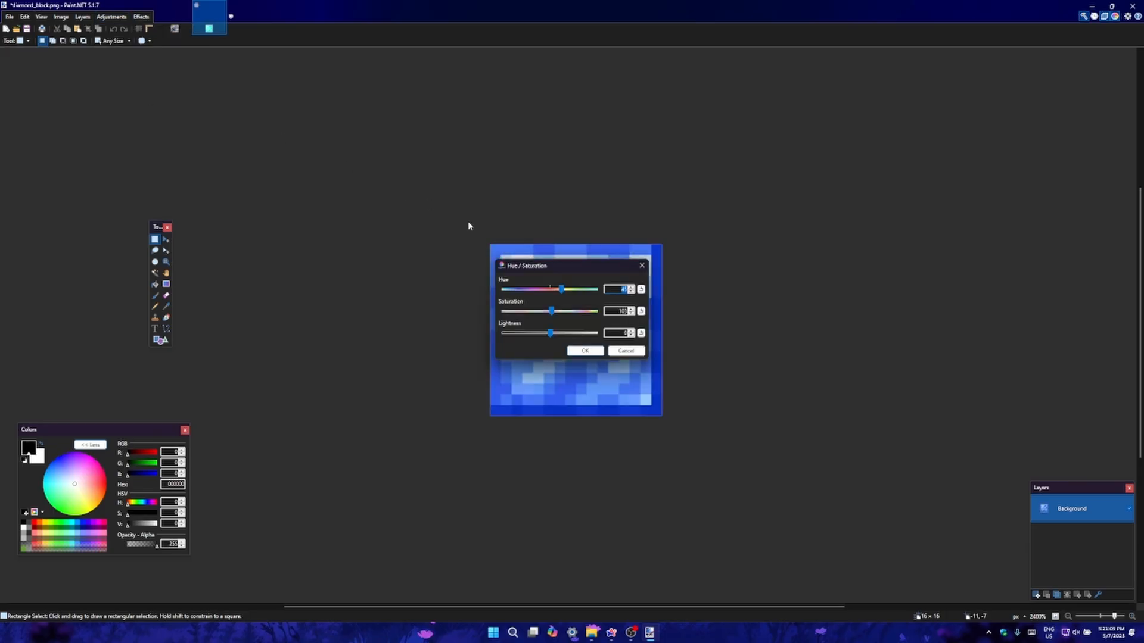
pyautogui.moveTo(530, 266); pyautogui.dragTo(498, 138)
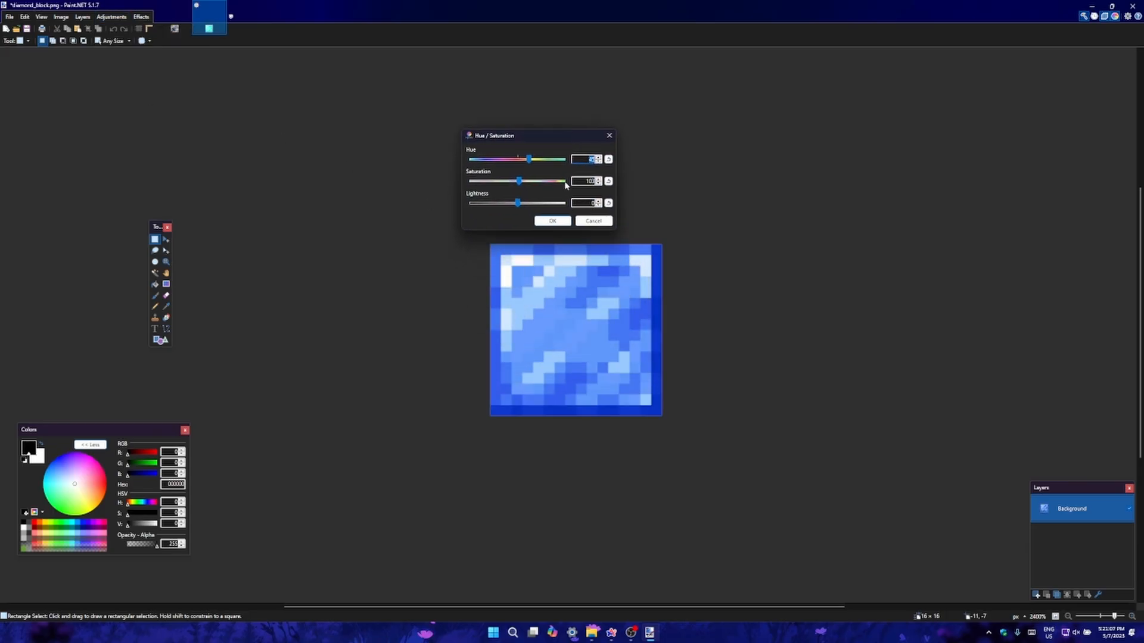
pyautogui.click(553, 221)
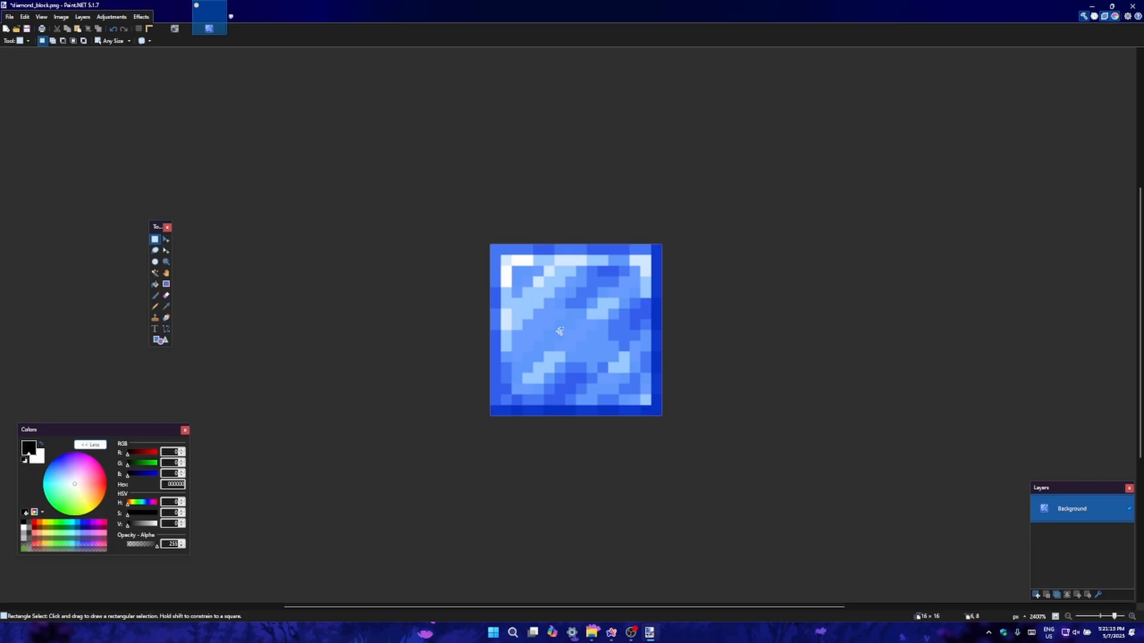
pyautogui.hotkey('ctrl', 's')
pyautogui.press('Return')
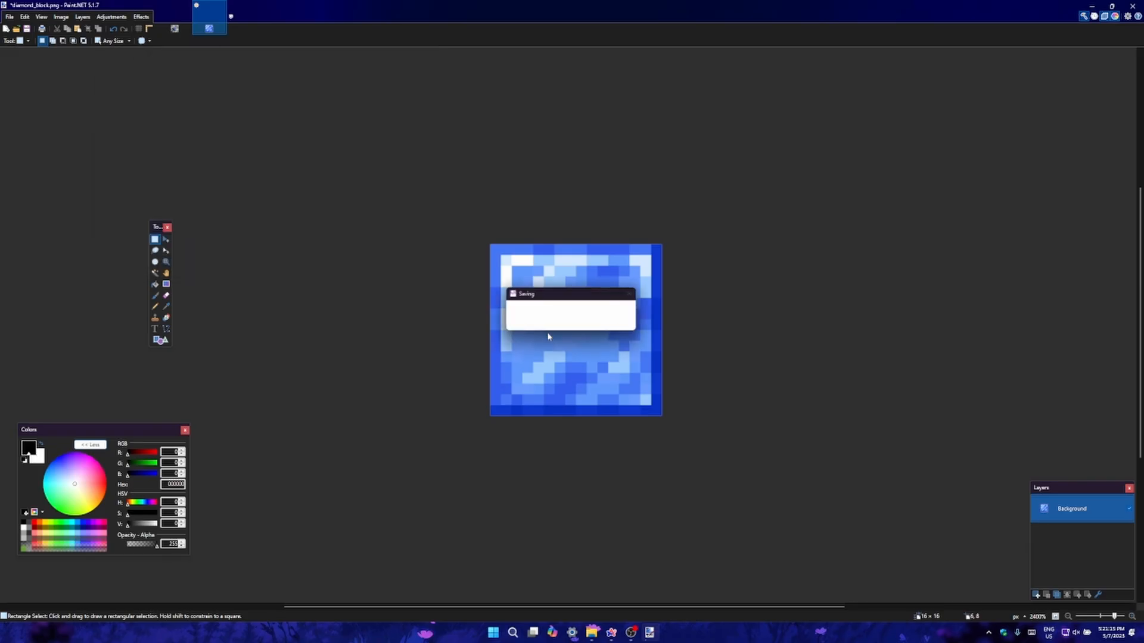
# Return to the example pack's root folder in File Explorer and open manifest.json in the text editor.
pyautogui.hotkey('alt', 'Tab')
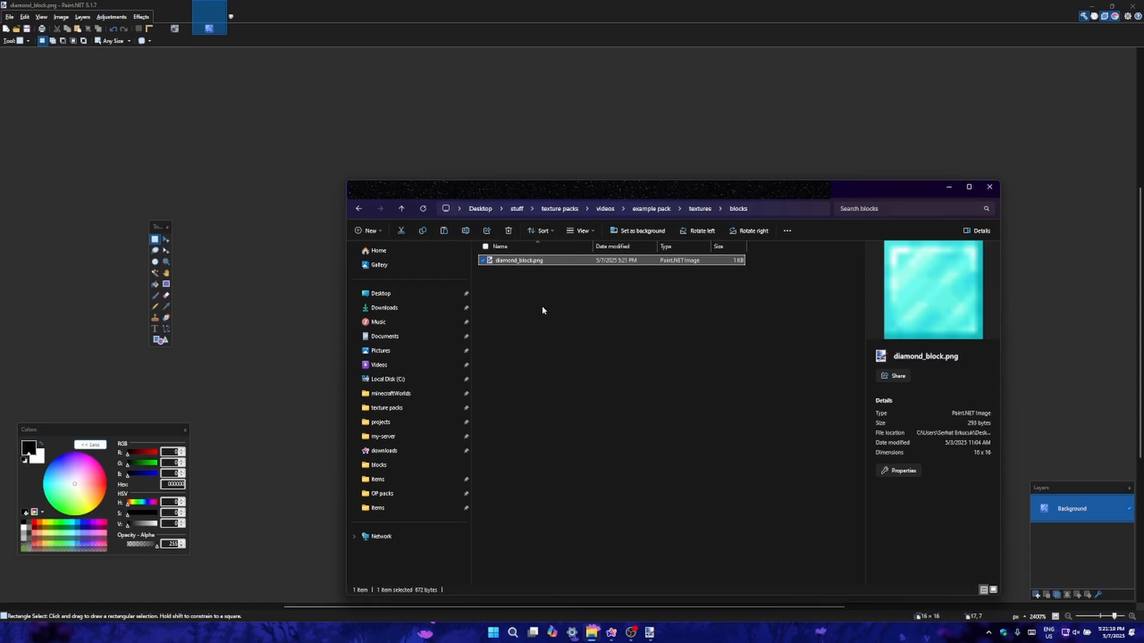
pyautogui.click(607, 308)
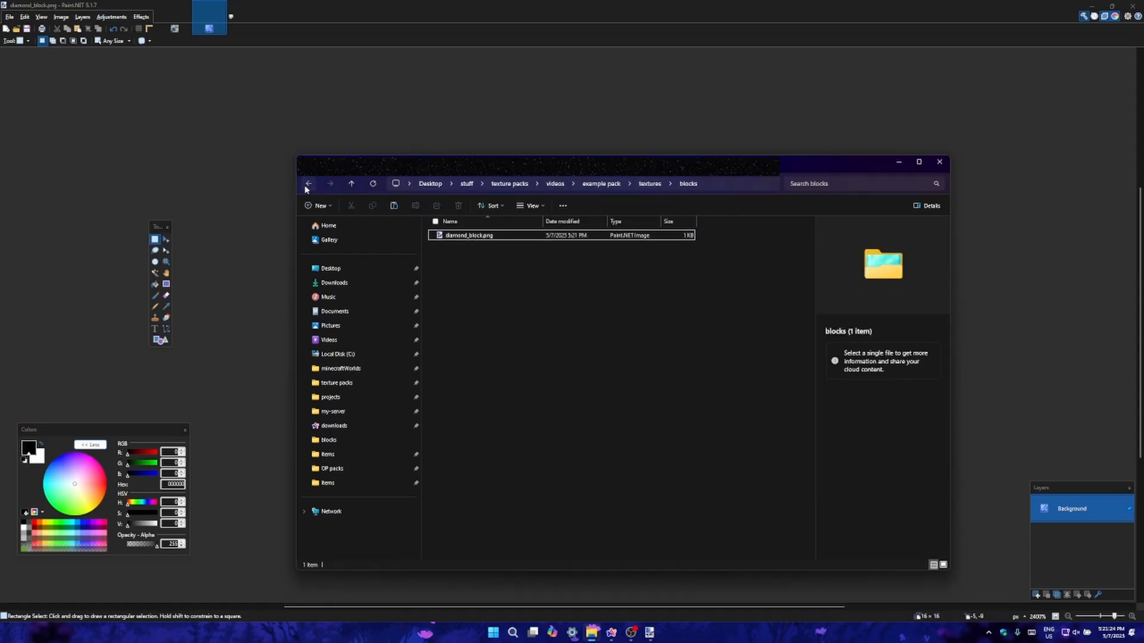
pyautogui.click(306, 185)
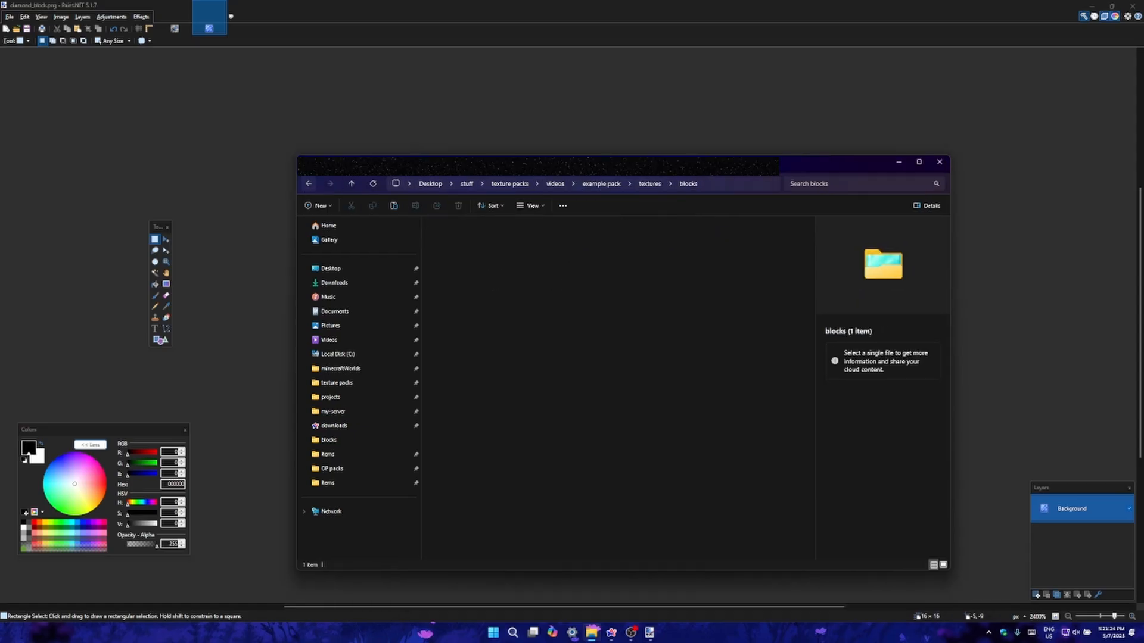
pyautogui.click(614, 184)
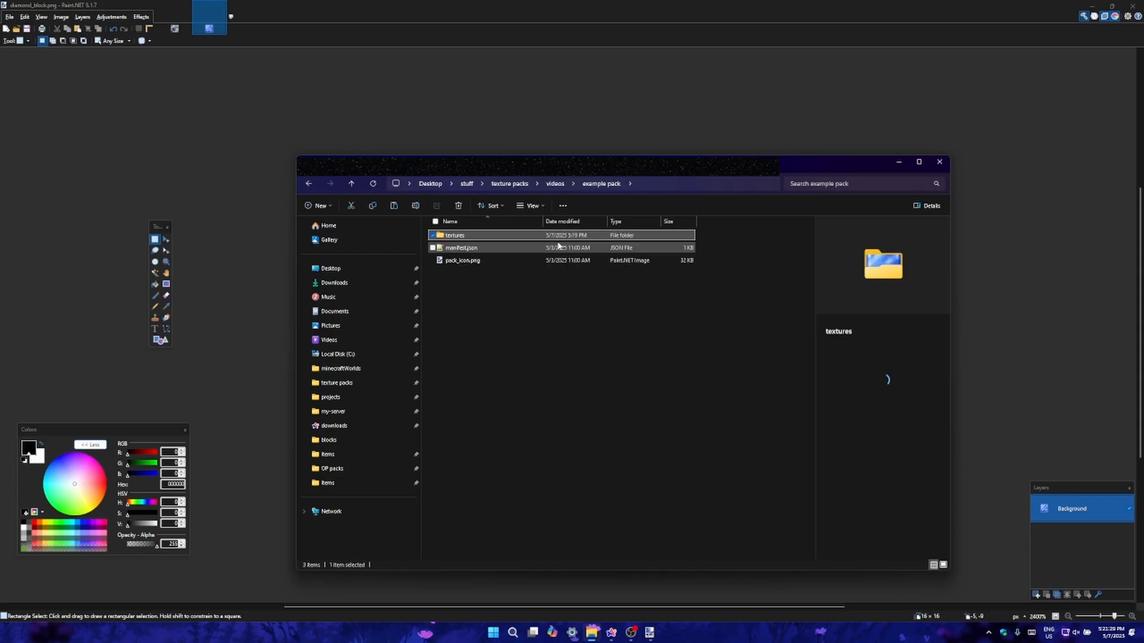
pyautogui.click(557, 248)
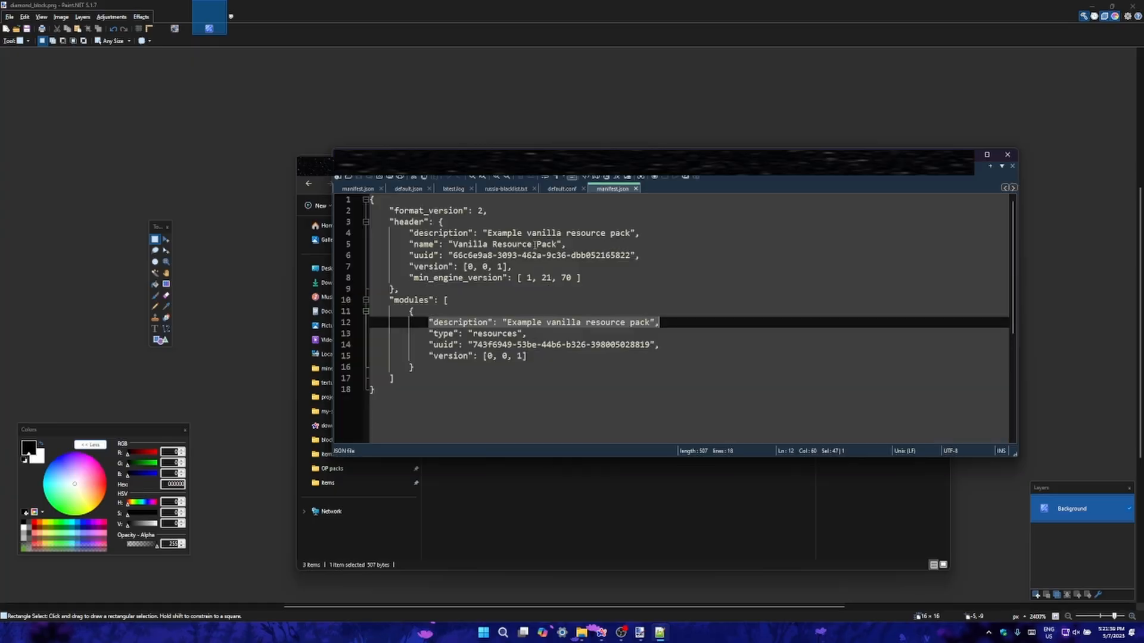
# Set both the header and module descriptions in manifest.json to "hello world" and the header name to "example".
pyautogui.moveTo(496, 232); pyautogui.dragTo(631, 233)
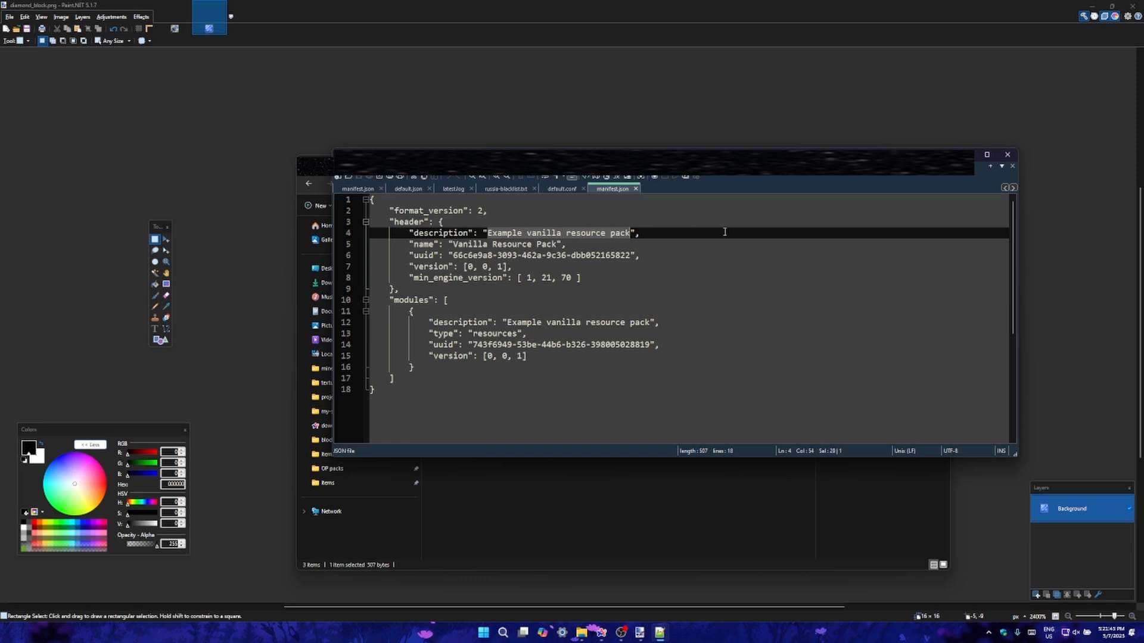
pyautogui.write('e')
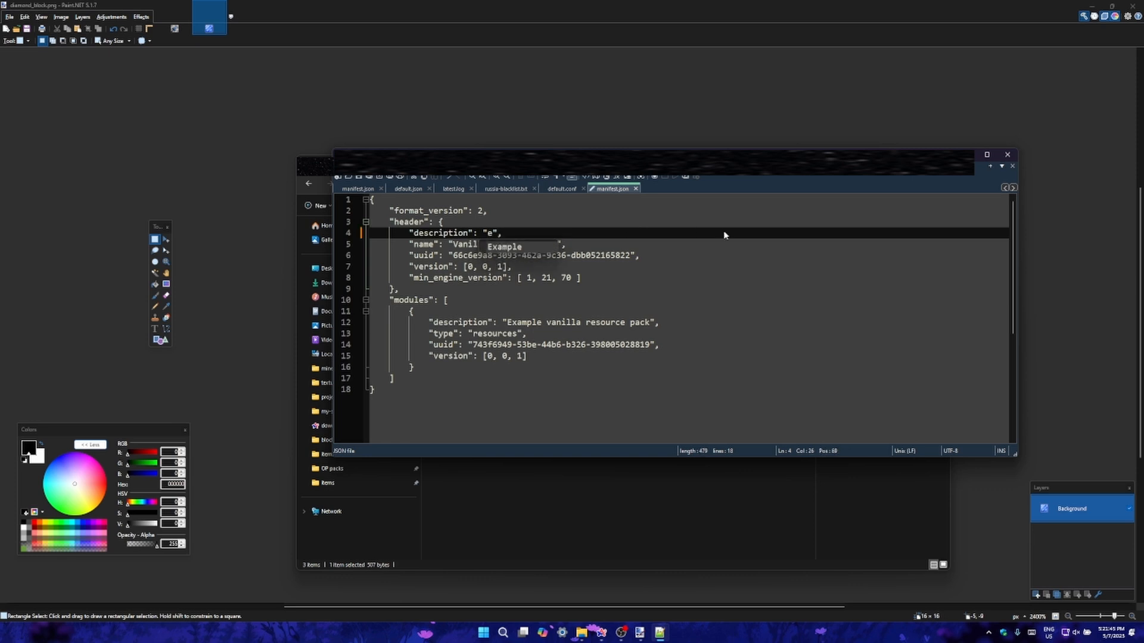
pyautogui.press('BackSpace')
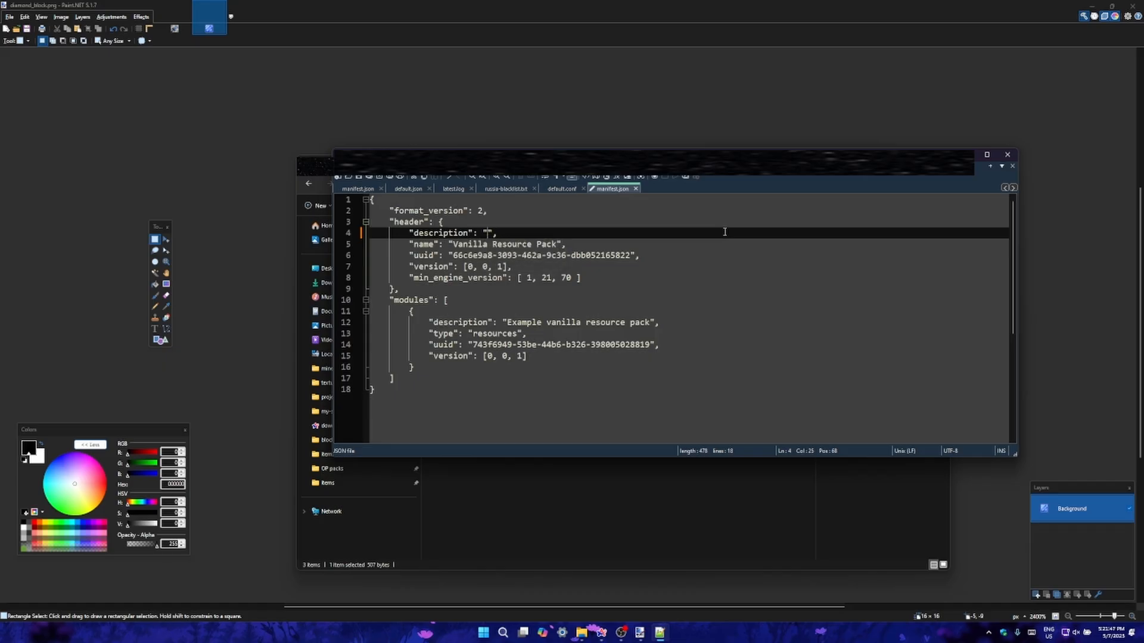
pyautogui.write('hello world')
pyautogui.moveTo(542, 233); pyautogui.dragTo(489, 234)
pyautogui.hotkey('ctrl', 'c')
pyautogui.moveTo(504, 322); pyautogui.dragTo(655, 322)
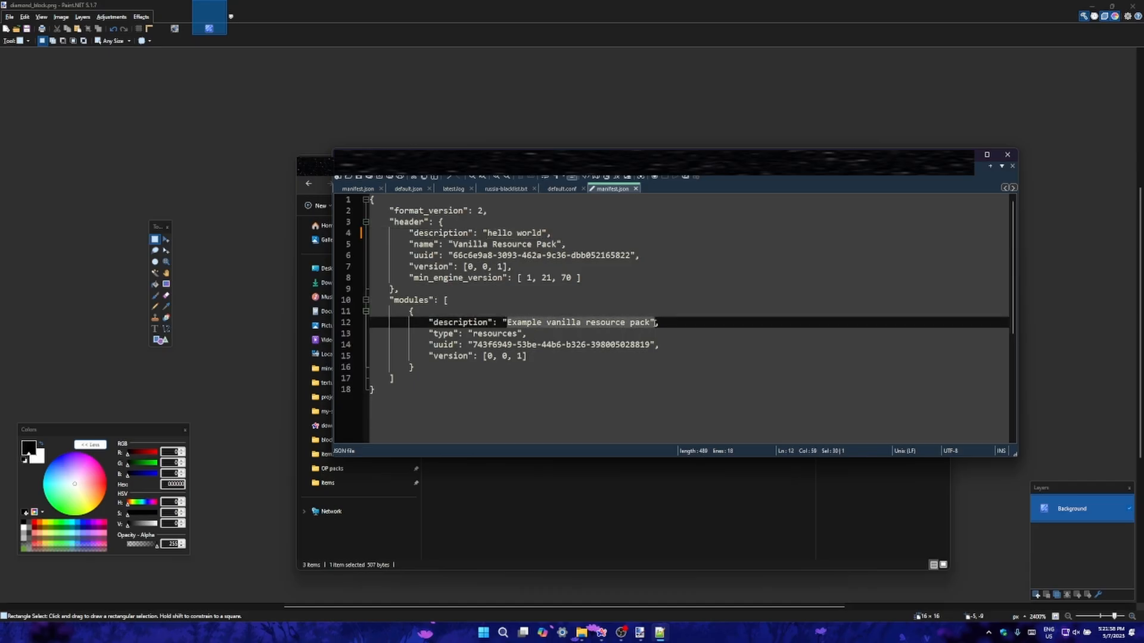
pyautogui.hotkey('ctrl', 'v')
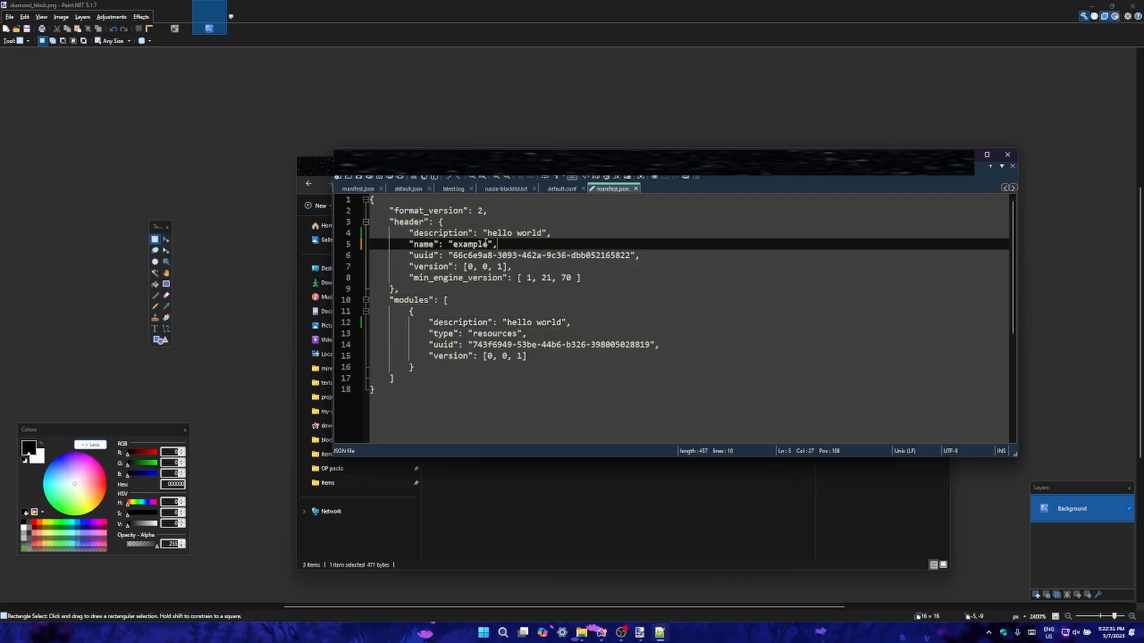
# Save manifest.json and review the header's name, version and min_engine_version entries.
pyautogui.moveTo(487, 243); pyautogui.dragTo(456, 242)
pyautogui.click(633, 264)
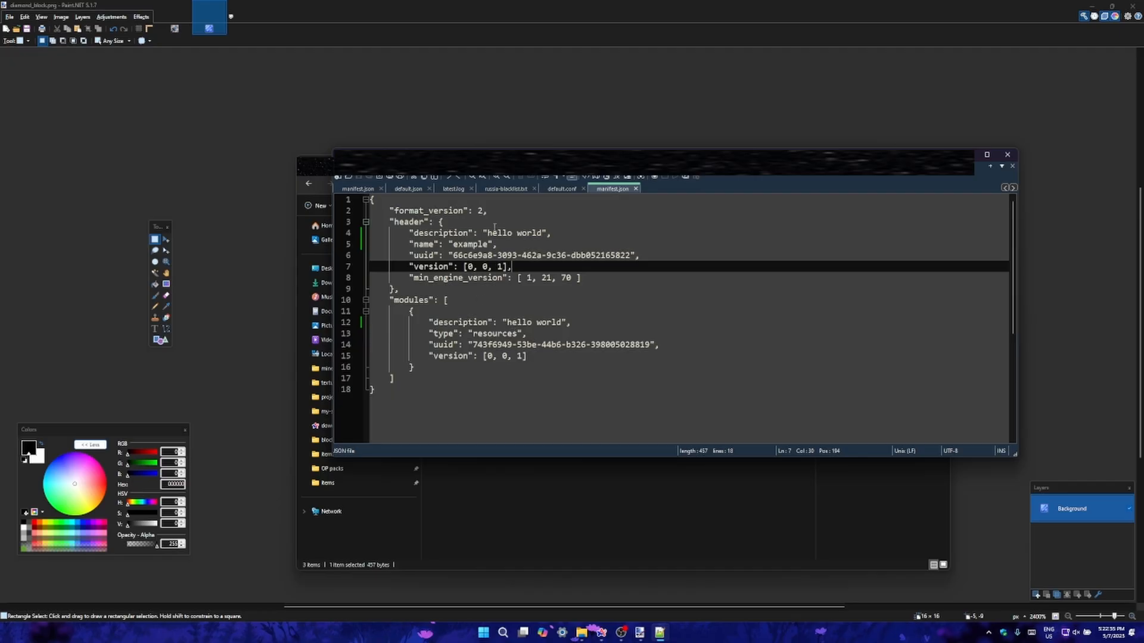
pyautogui.click(502, 265)
pyautogui.click(556, 278)
pyautogui.press('End')
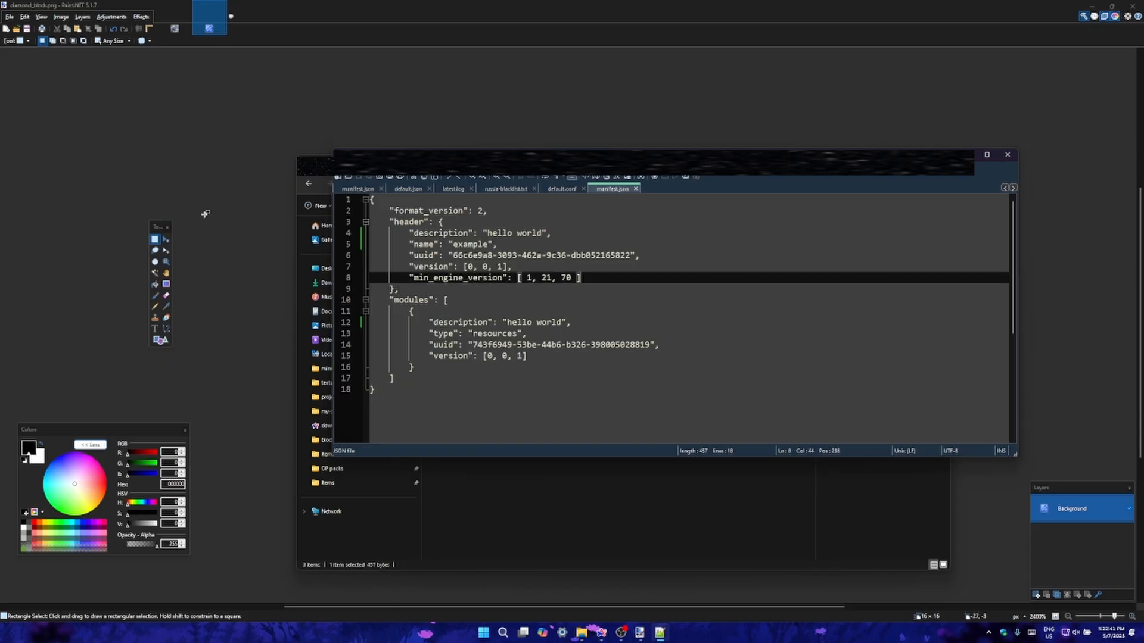
# Switch to the browser, open the Online UUID Generator page and copy its version 4 UUID.
pyautogui.click(205, 214)
pyautogui.click(600, 635)
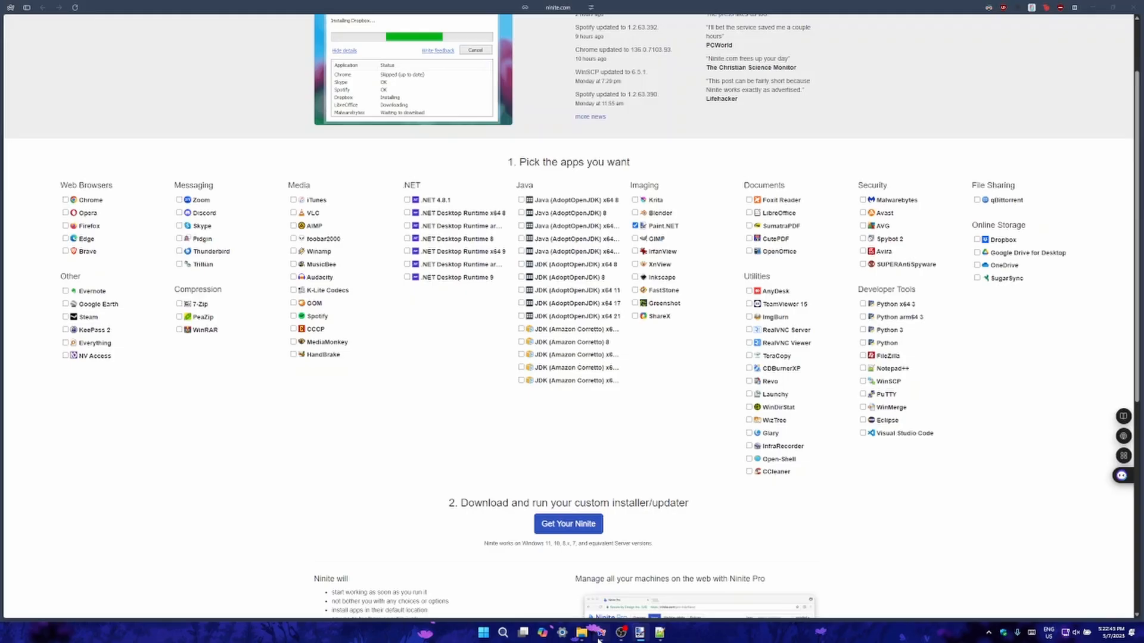
pyautogui.moveTo(6, 281)
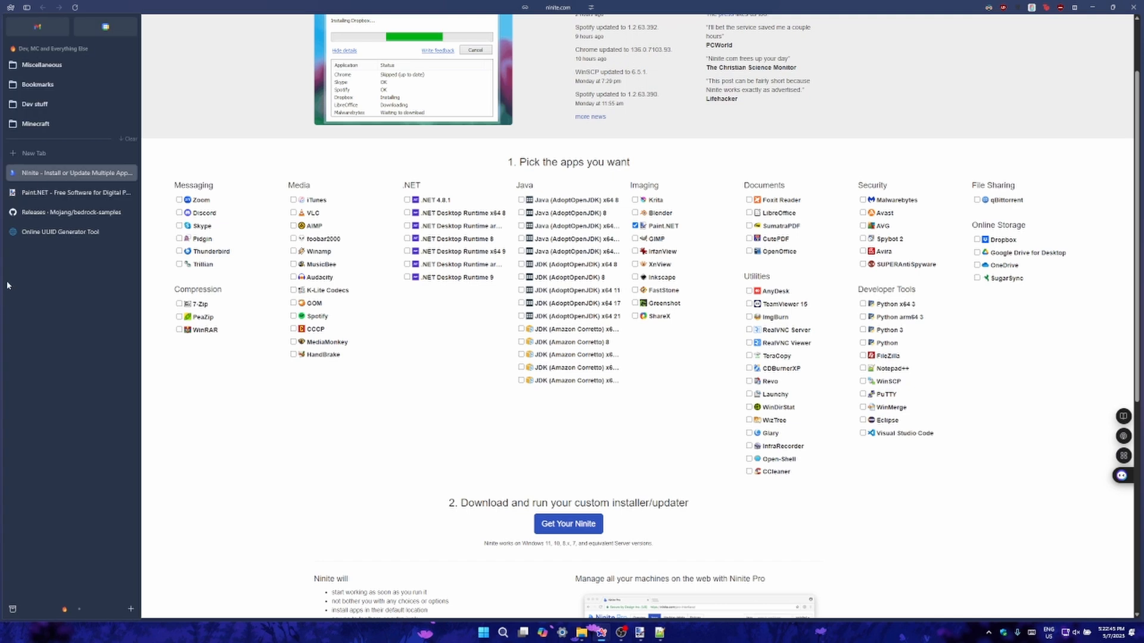
pyautogui.click(37, 235)
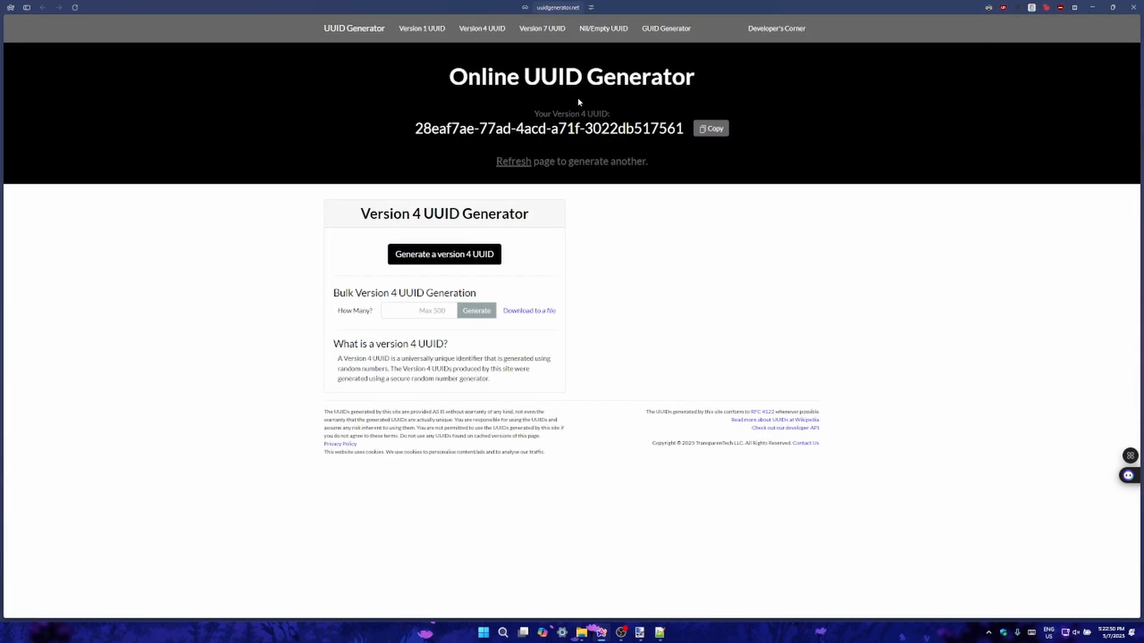
pyautogui.click(697, 132)
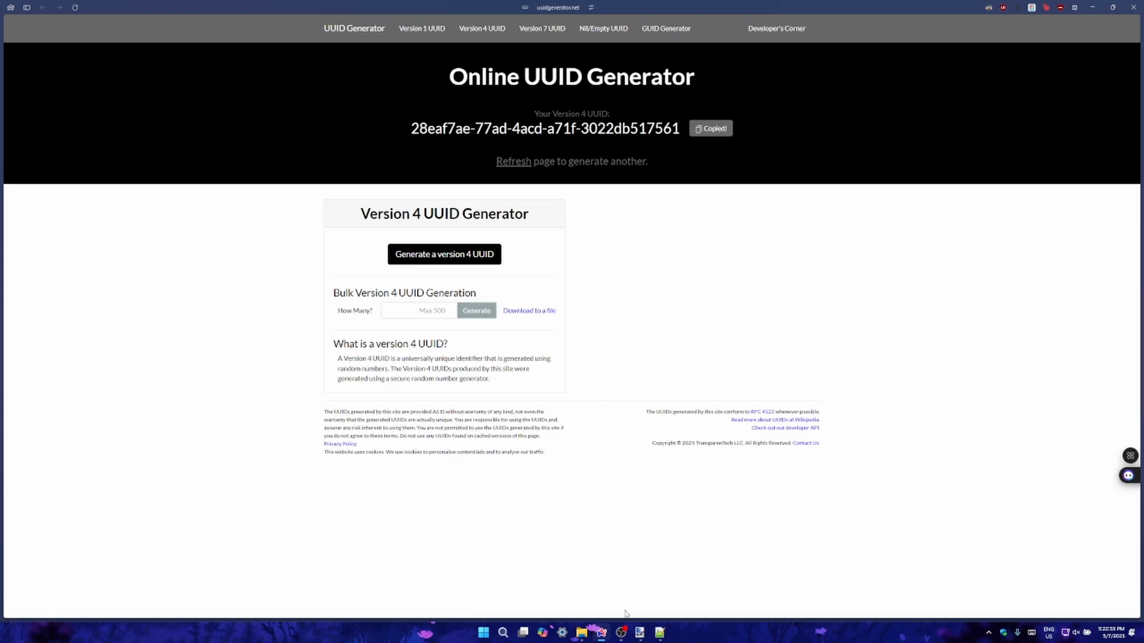
# Replace the header's uuid in manifest.json with the copied UUID and save the file.
pyautogui.moveTo(626, 632)
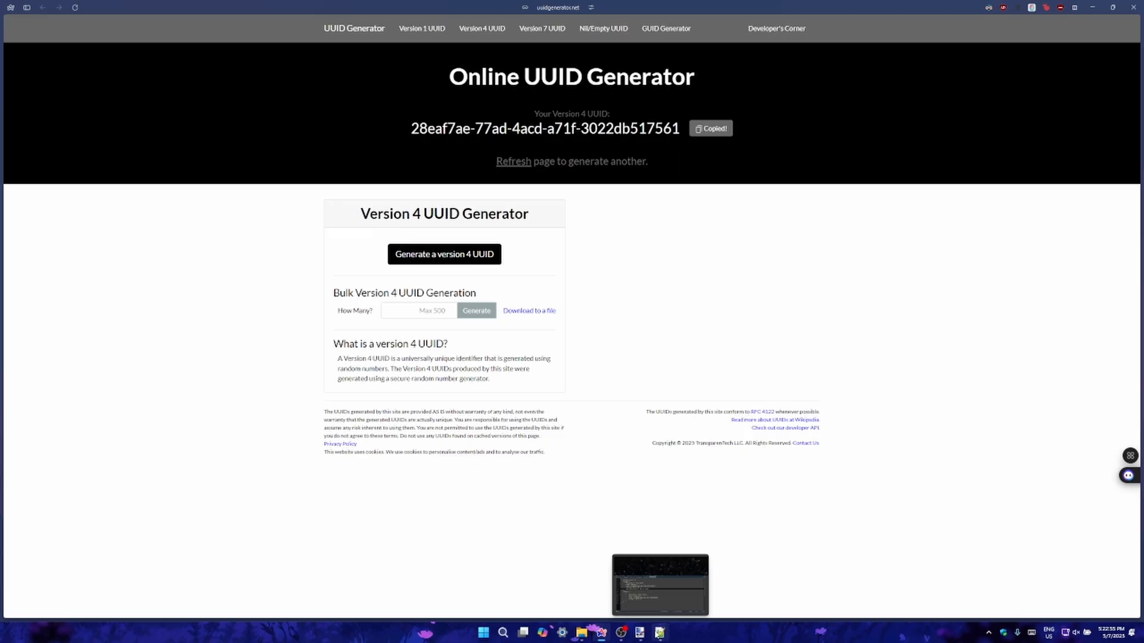
pyautogui.click(658, 634)
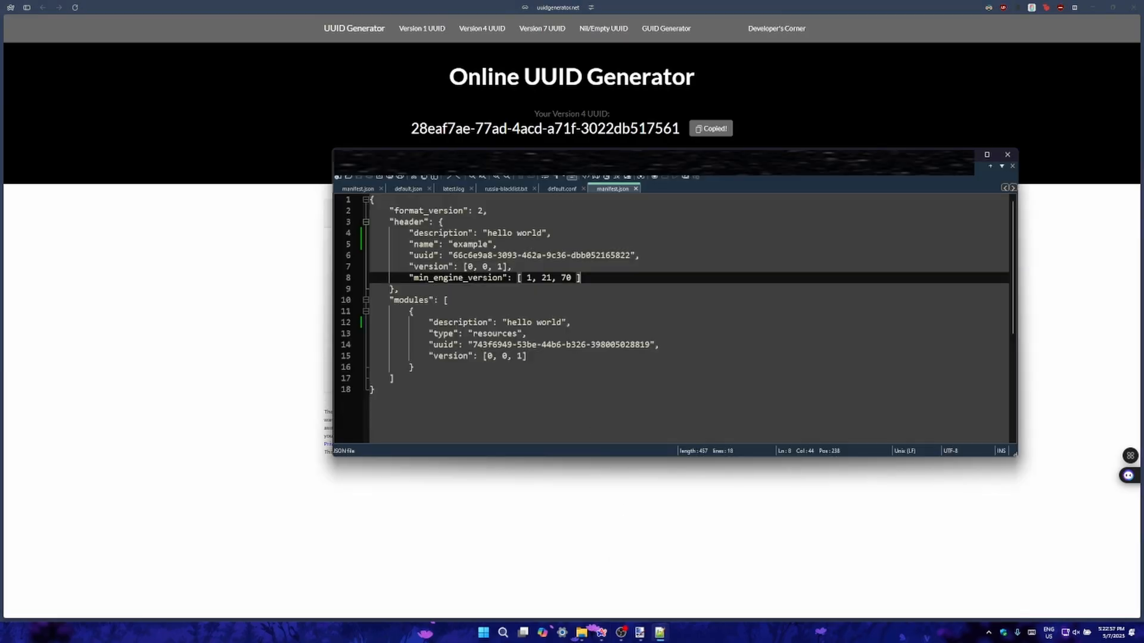
pyautogui.moveTo(561, 156); pyautogui.dragTo(423, 146)
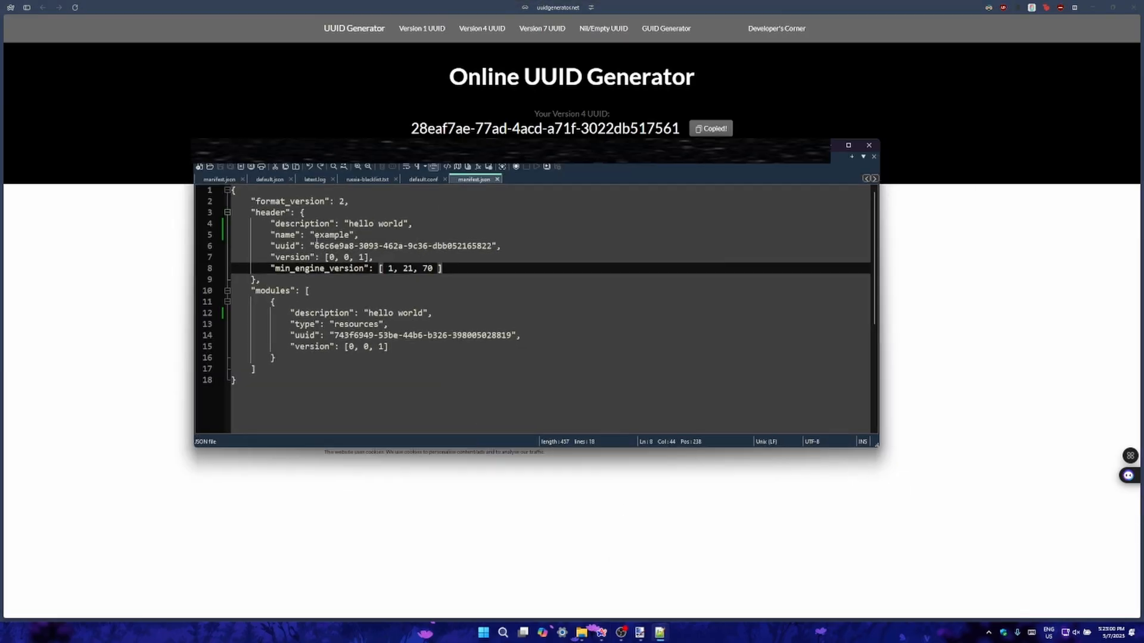
pyautogui.moveTo(315, 245); pyautogui.dragTo(491, 245)
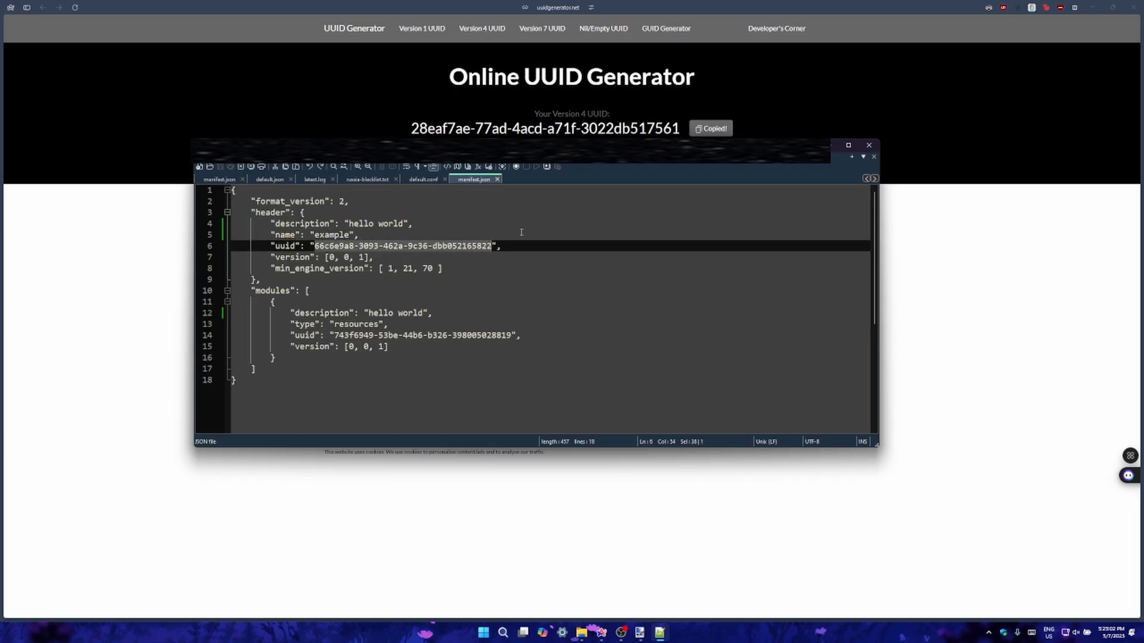
pyautogui.hotkey('ctrl', 'v')
pyautogui.hotkey('ctrl', 's')
# Generate and copy another version 4 UUID, and replace the uuid in the manifest's modules section with it.
pyautogui.click(143, 254)
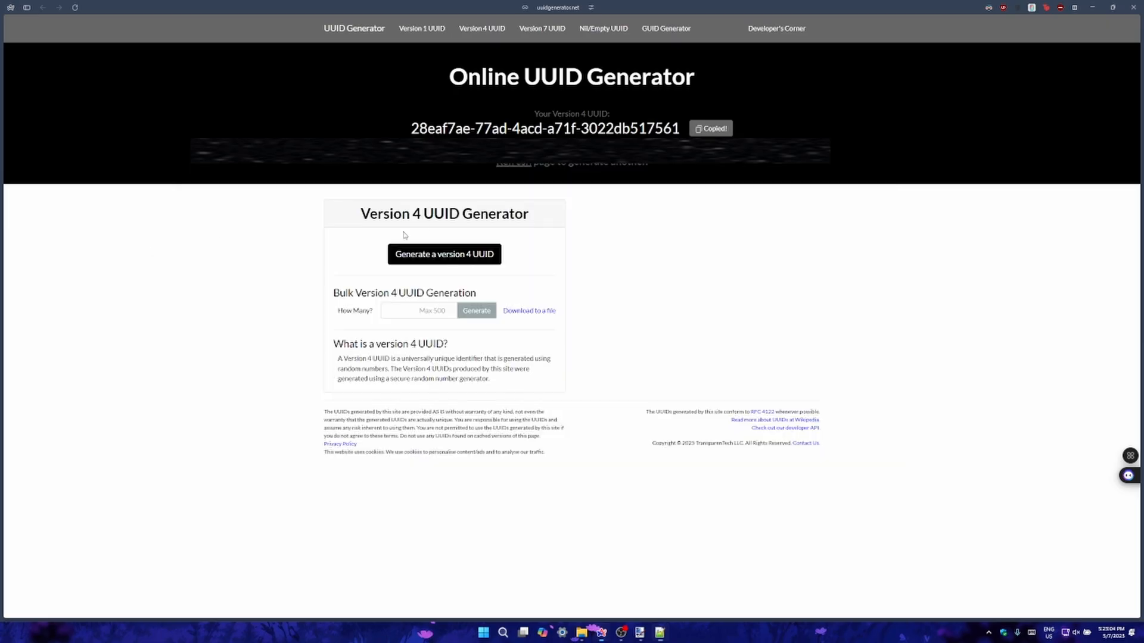
pyautogui.click(516, 165)
pyautogui.click(709, 131)
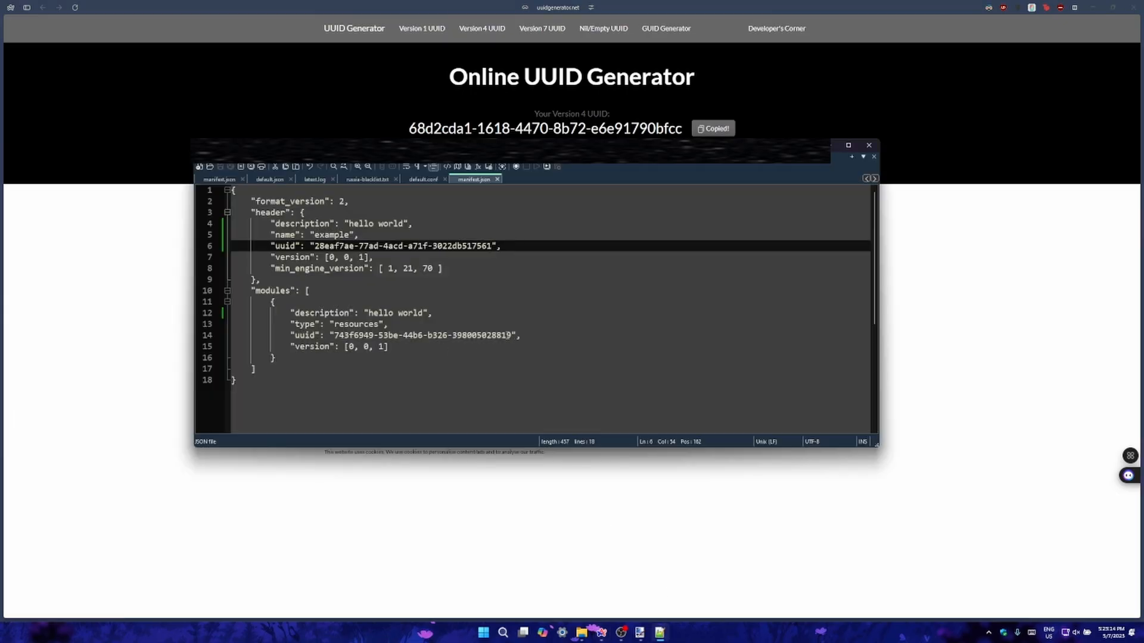
pyautogui.moveTo(511, 335); pyautogui.dragTo(347, 336)
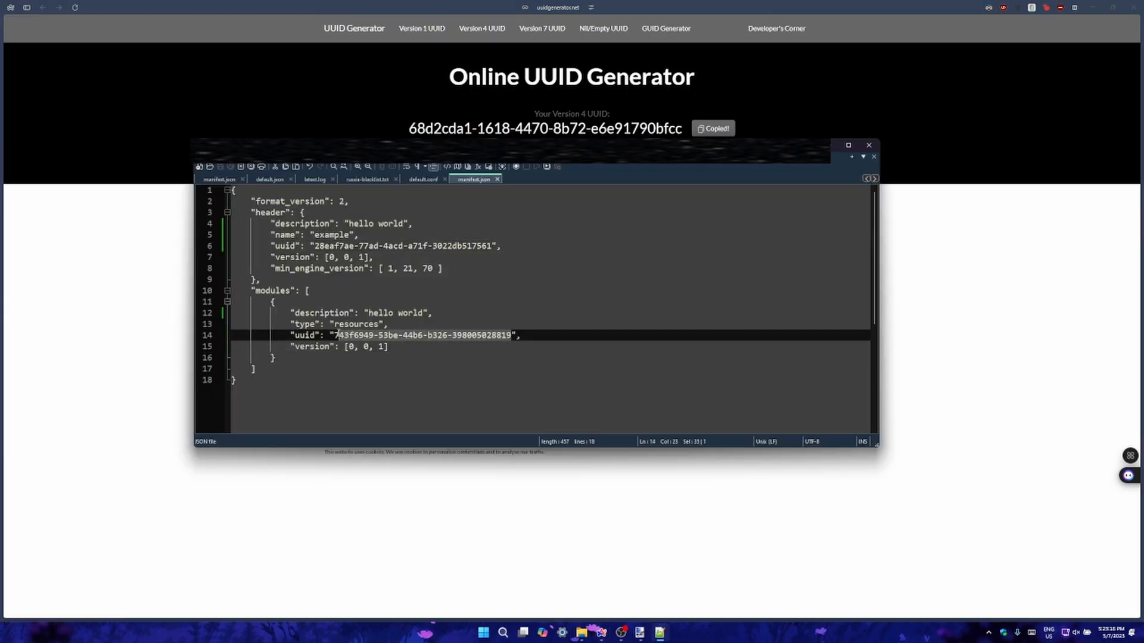
pyautogui.hotkey('ctrl', 'v')
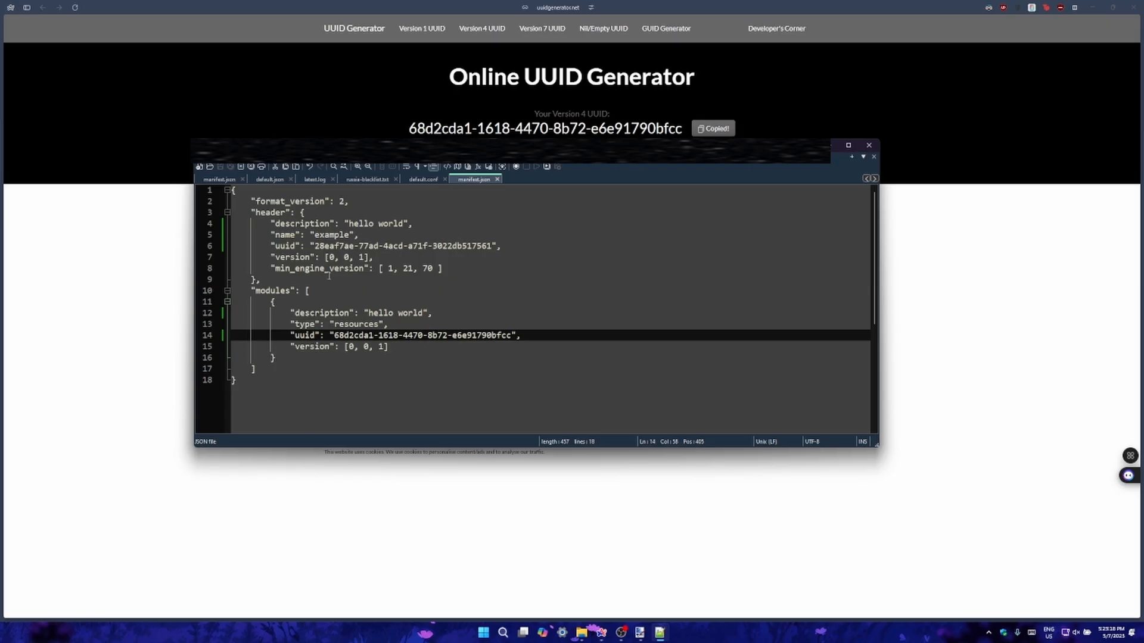
pyautogui.click(362, 282)
pyautogui.click(394, 237)
pyautogui.click(433, 311)
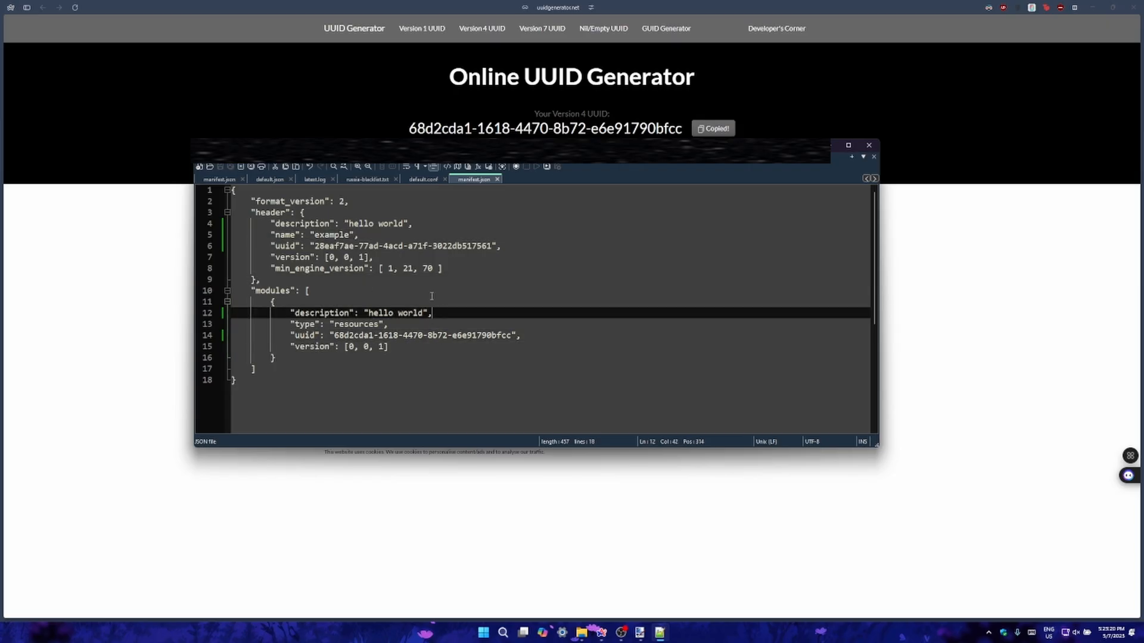
# Look over the finished manifest.json and close the text editor.
pyautogui.click(304, 290)
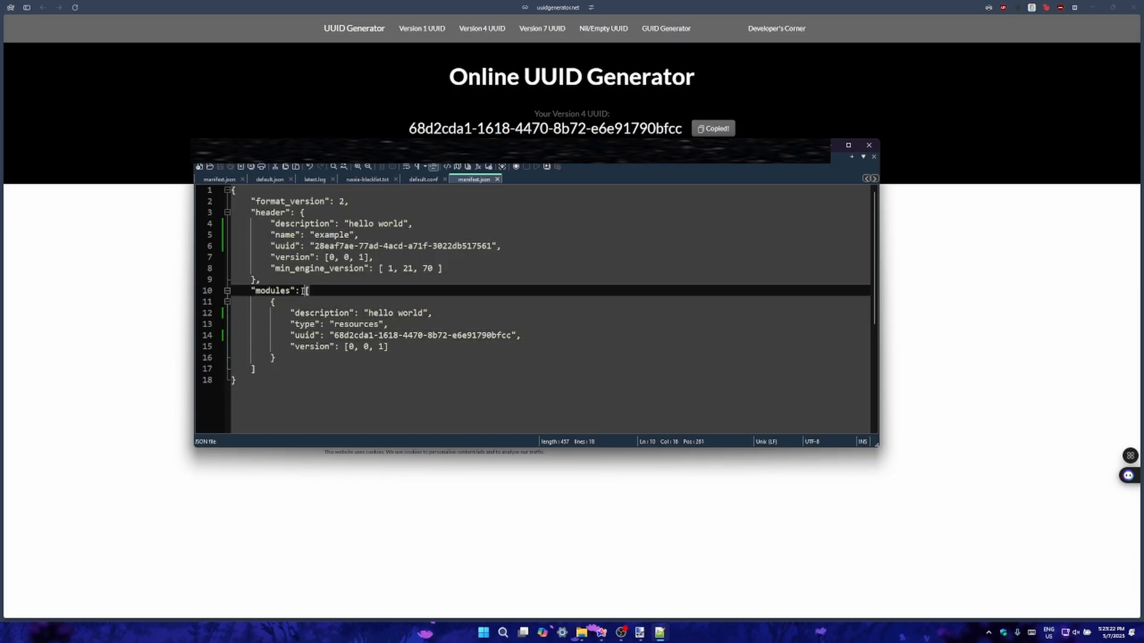
pyautogui.click(284, 281)
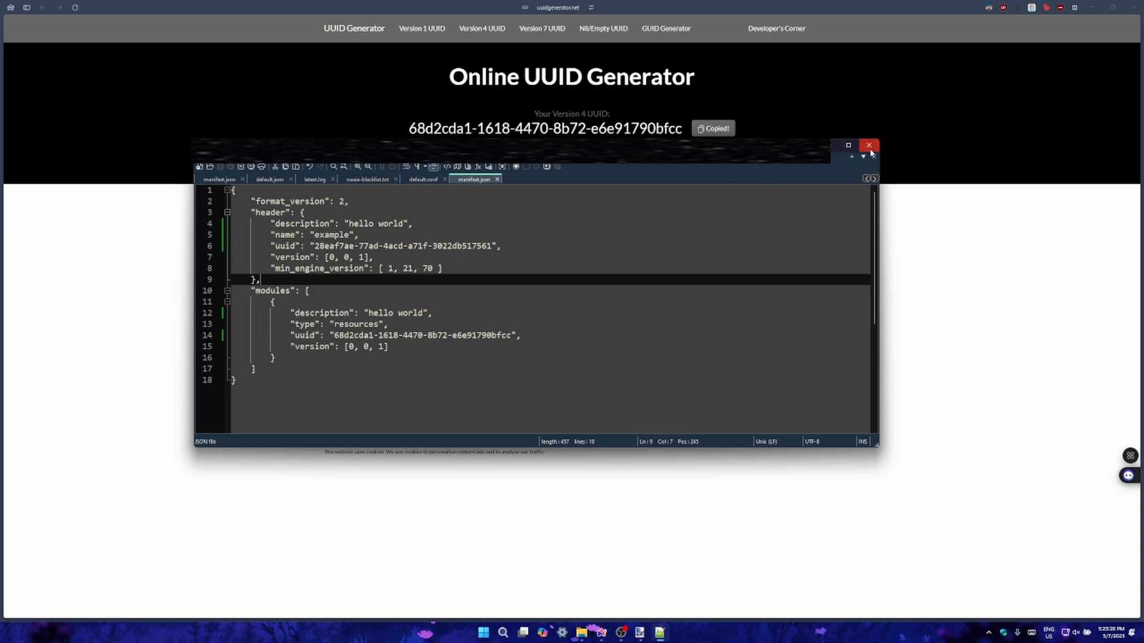
pyautogui.hotkey('alt', 'F4')
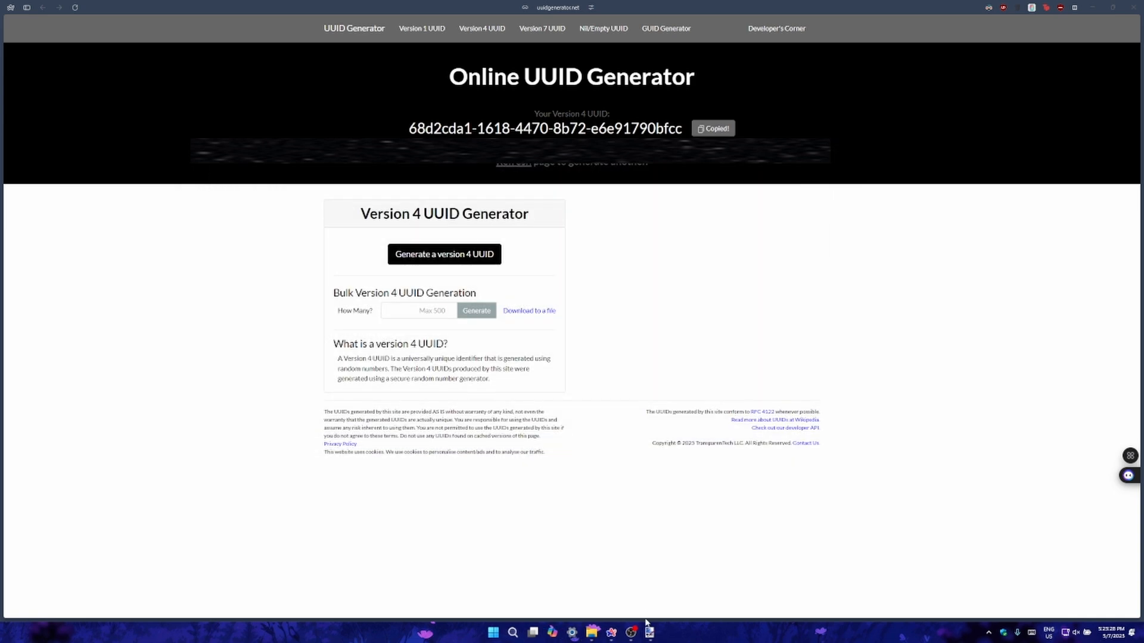
# Switch to File Explorer, go to the videos folder and compress the example pack folder into a ZIP archive.
pyautogui.click(591, 632)
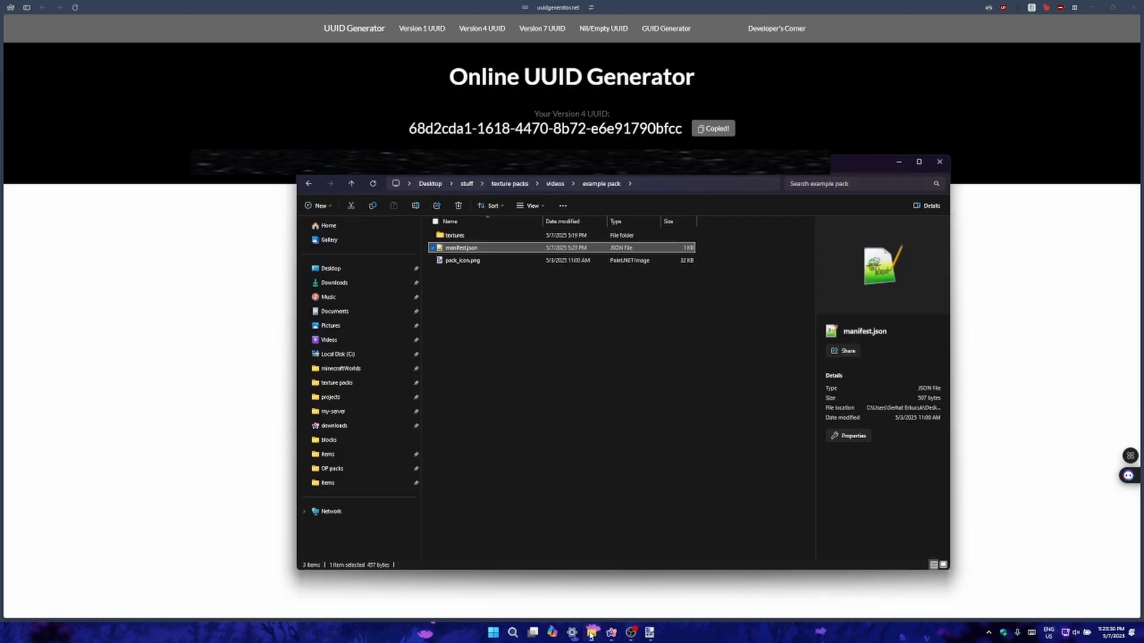
pyautogui.click(593, 439)
pyautogui.click(308, 184)
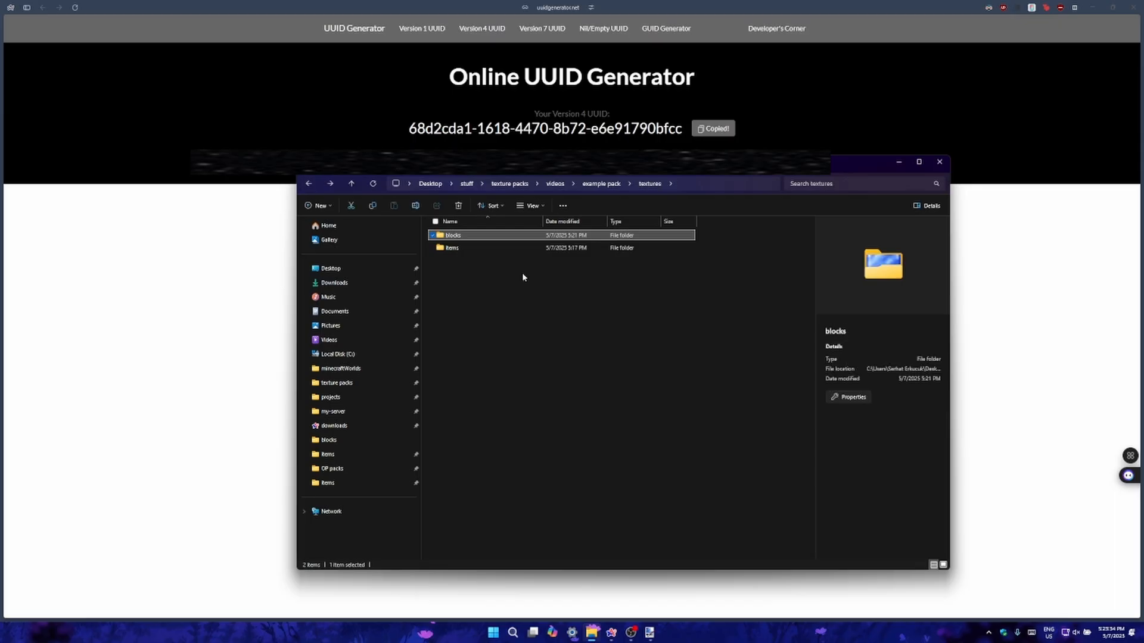
pyautogui.click(555, 184)
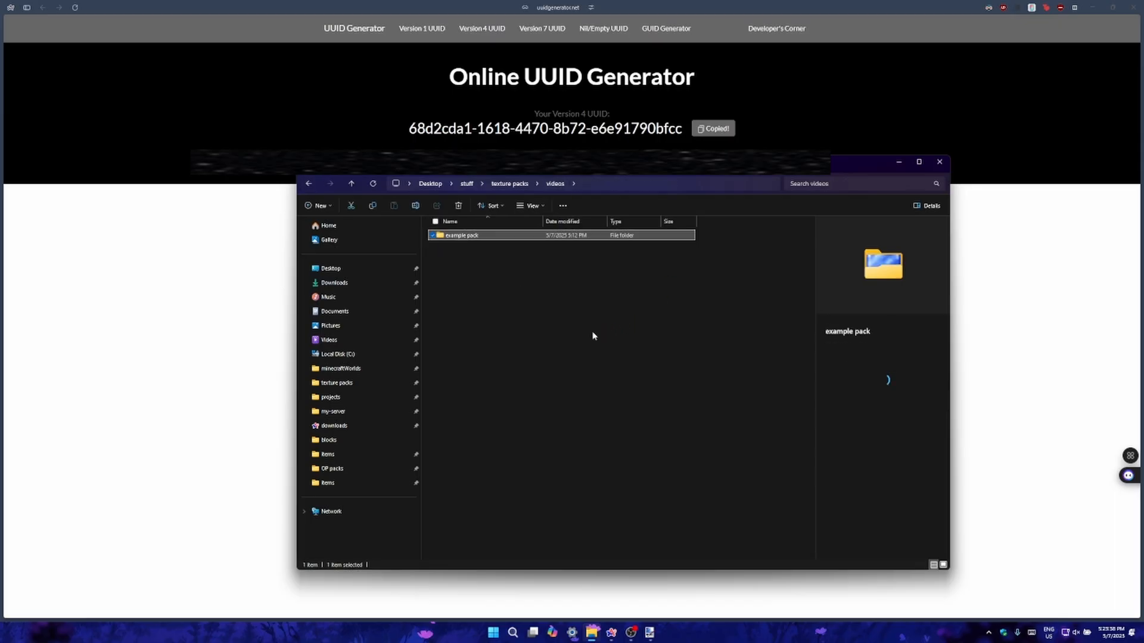
pyautogui.click(567, 241)
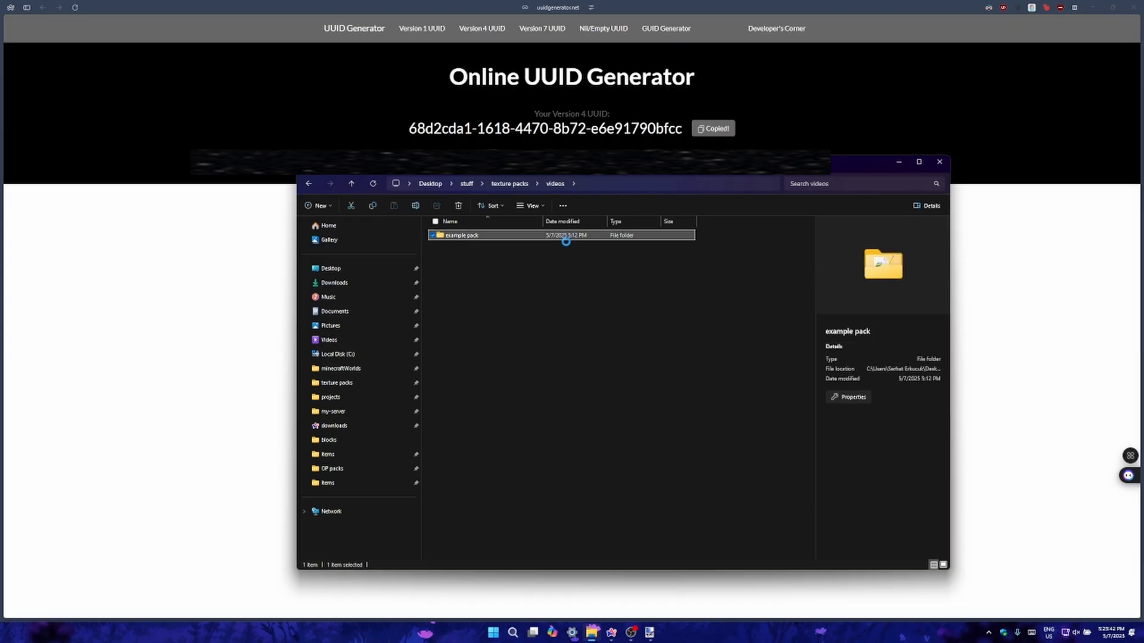
pyautogui.rightClick(568, 237)
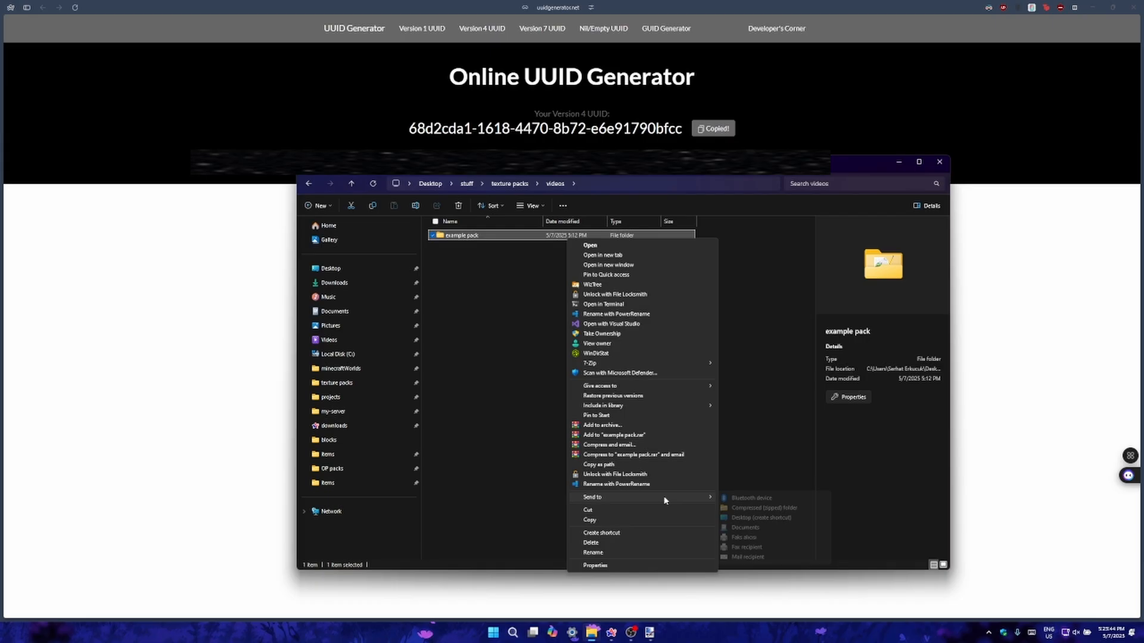
pyautogui.moveTo(663, 495)
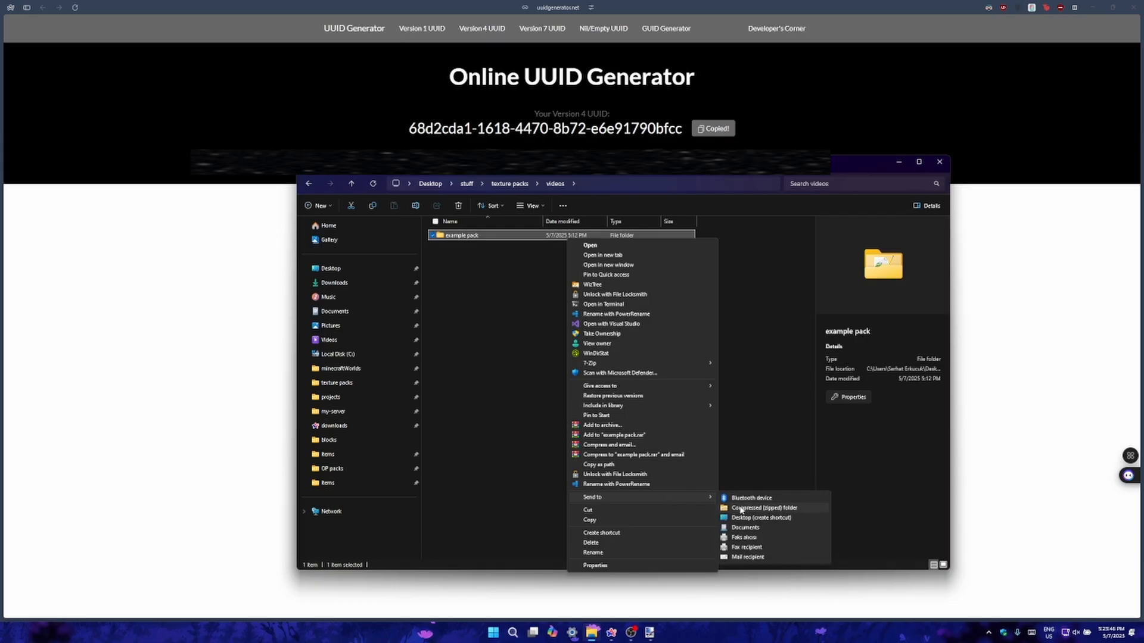
pyautogui.click(741, 509)
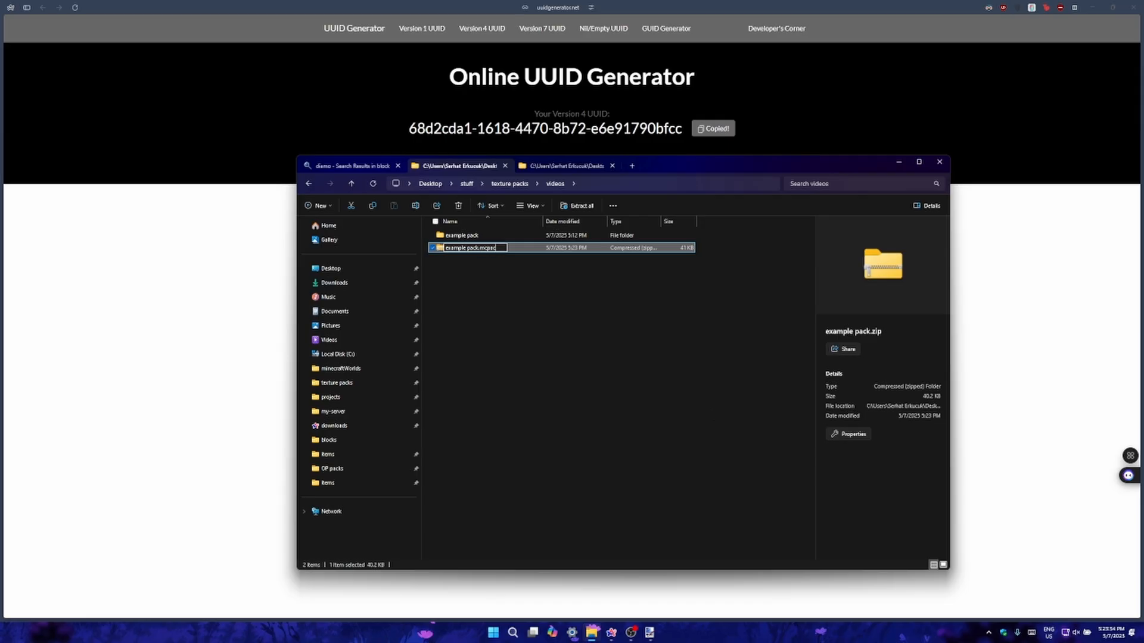
# Rename the ZIP archive to example pack.mcpack, accept the extension change and open the file to import it into Minecraft.
pyautogui.press('Return')
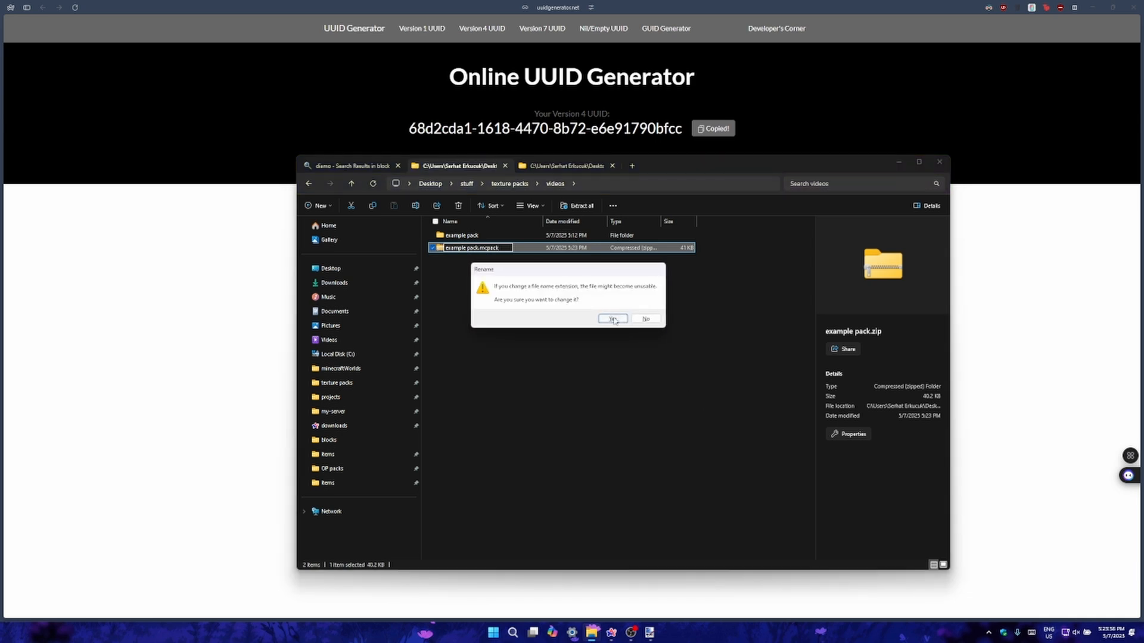
pyautogui.click(614, 319)
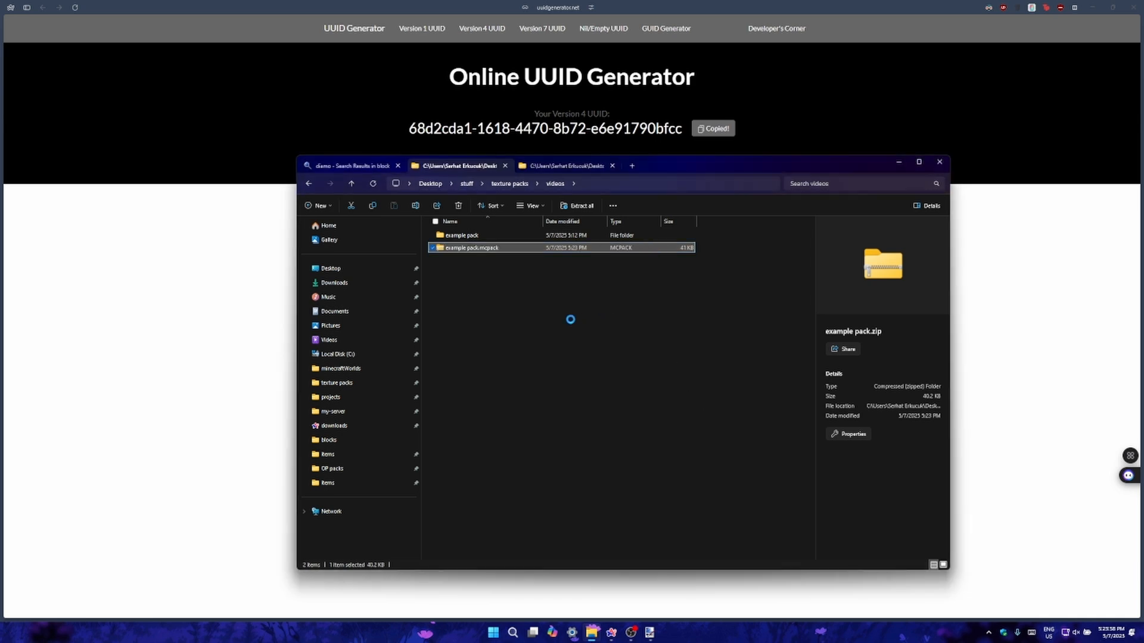
pyautogui.click(536, 263)
pyautogui.click(530, 251)
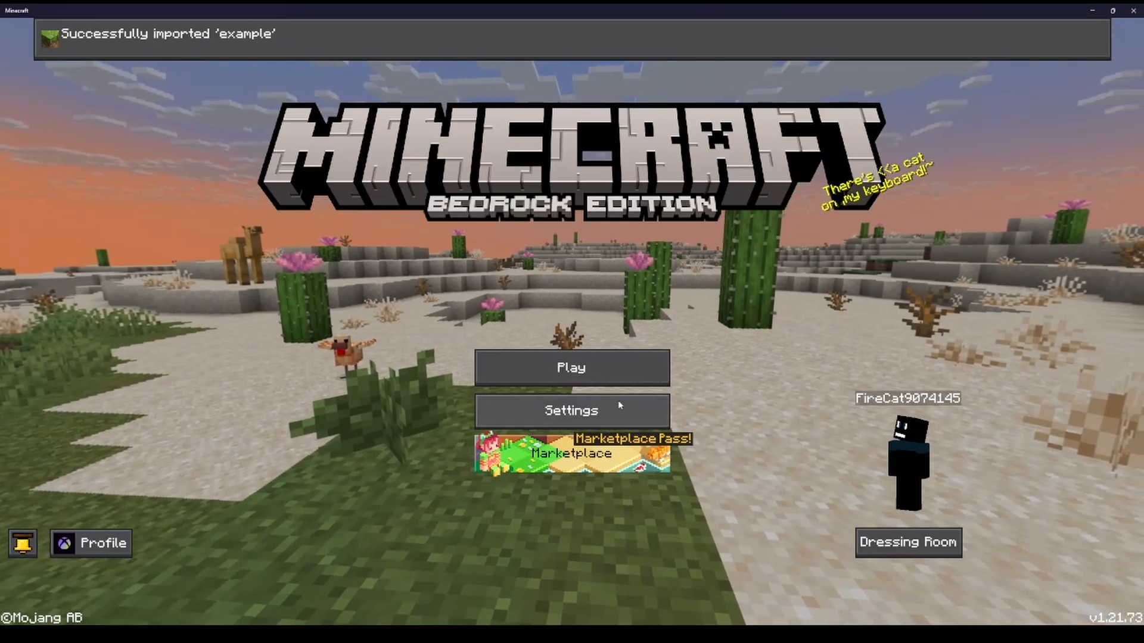
# Activate the imported example pack in Minecraft's Global Resources settings and return to the main menu.
pyautogui.click(620, 405)
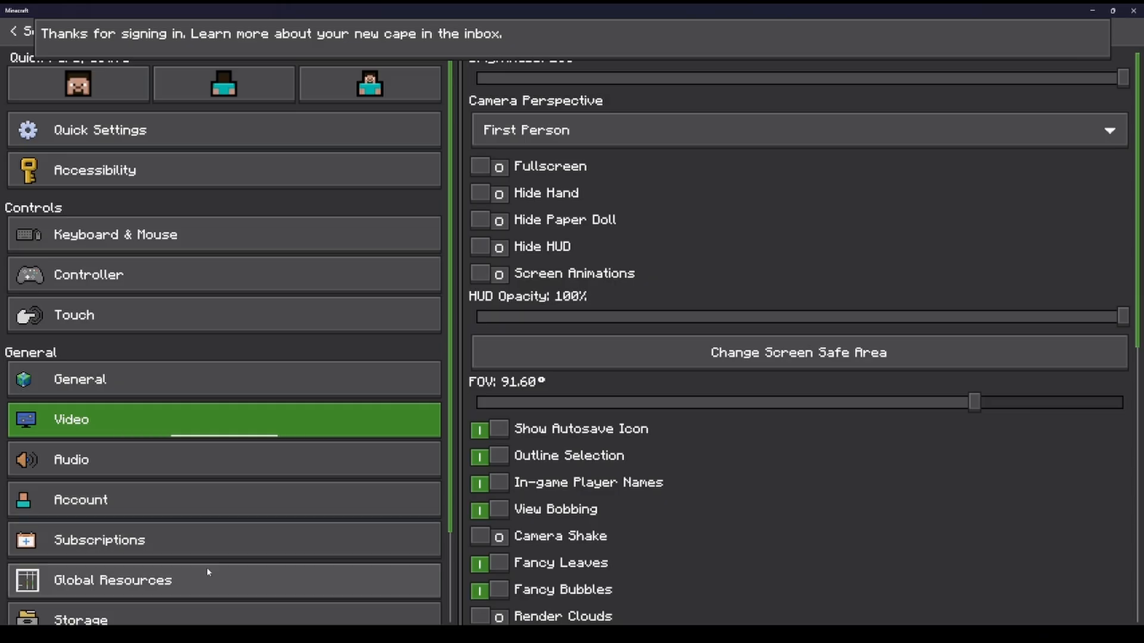
pyautogui.click(208, 573)
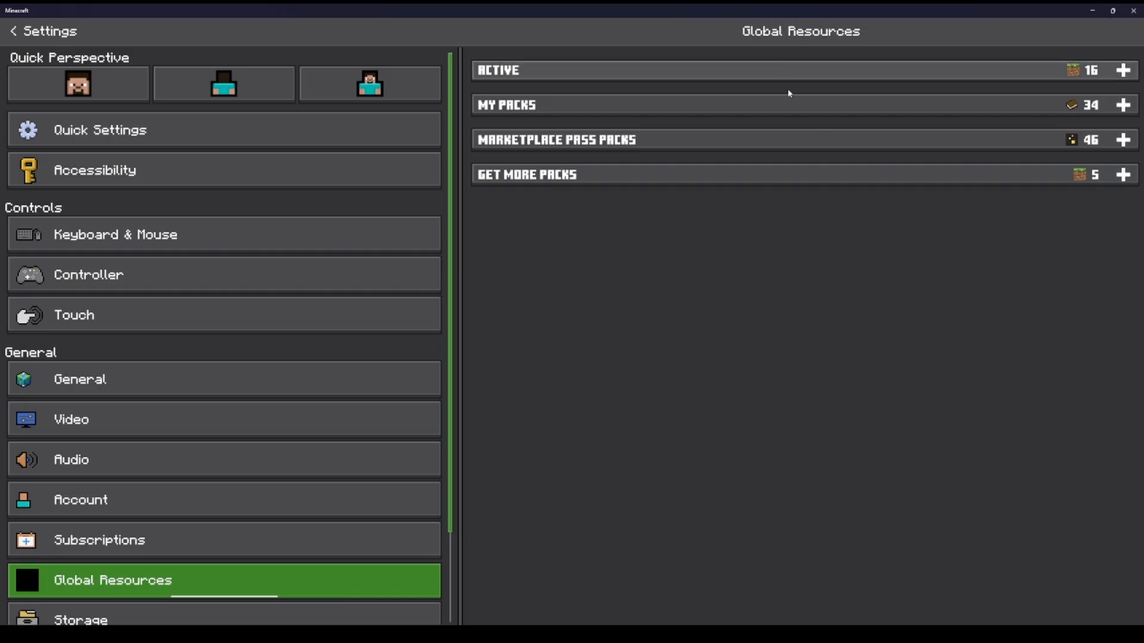
pyautogui.click(794, 103)
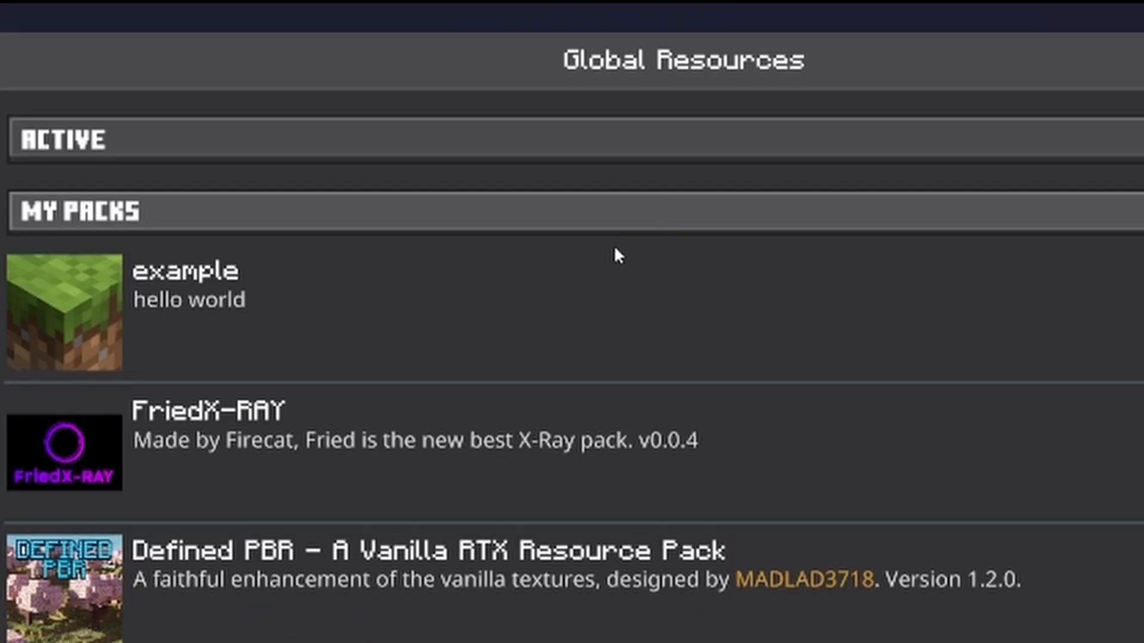
pyautogui.click(602, 277)
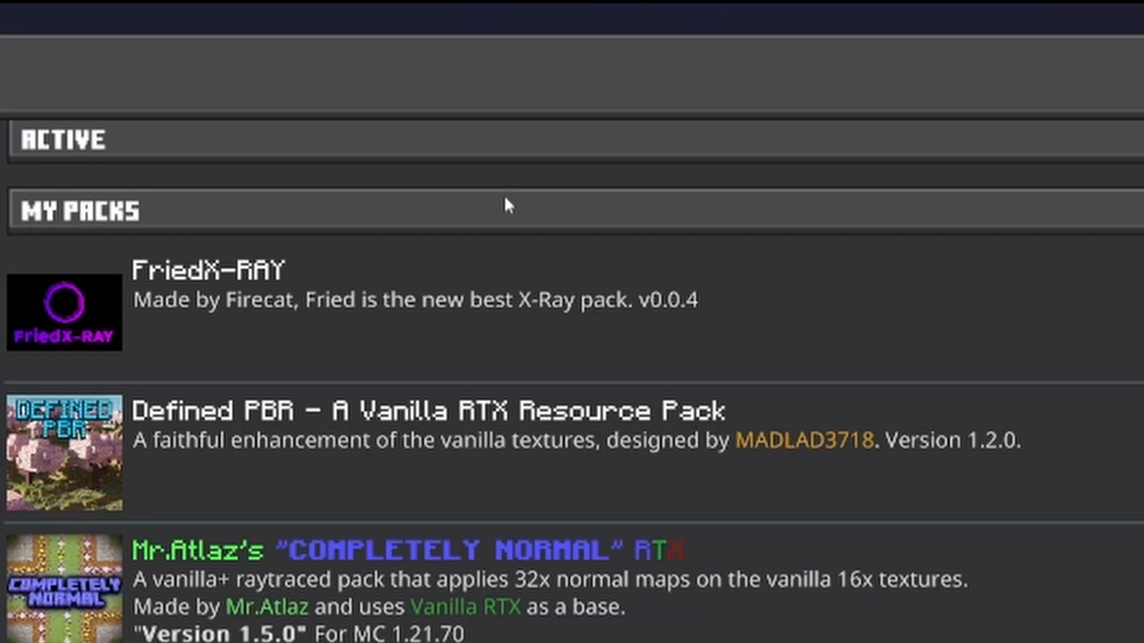
pyautogui.click(504, 203)
pyautogui.click(482, 152)
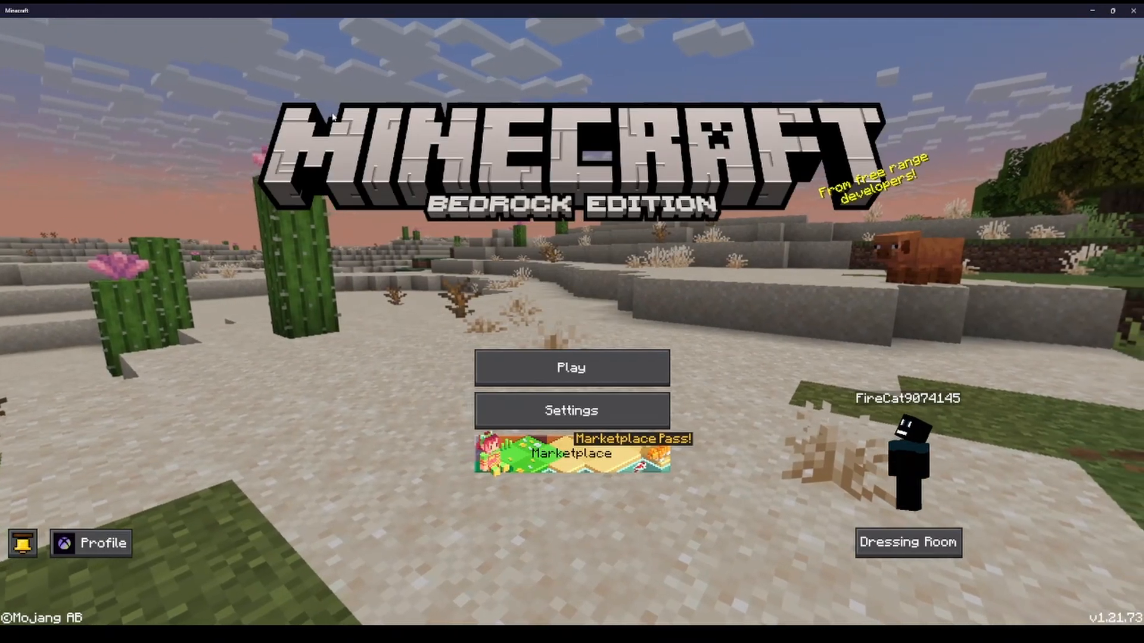
# Join the Arc SMP realm and check the sword in the inventory.
pyautogui.click(506, 371)
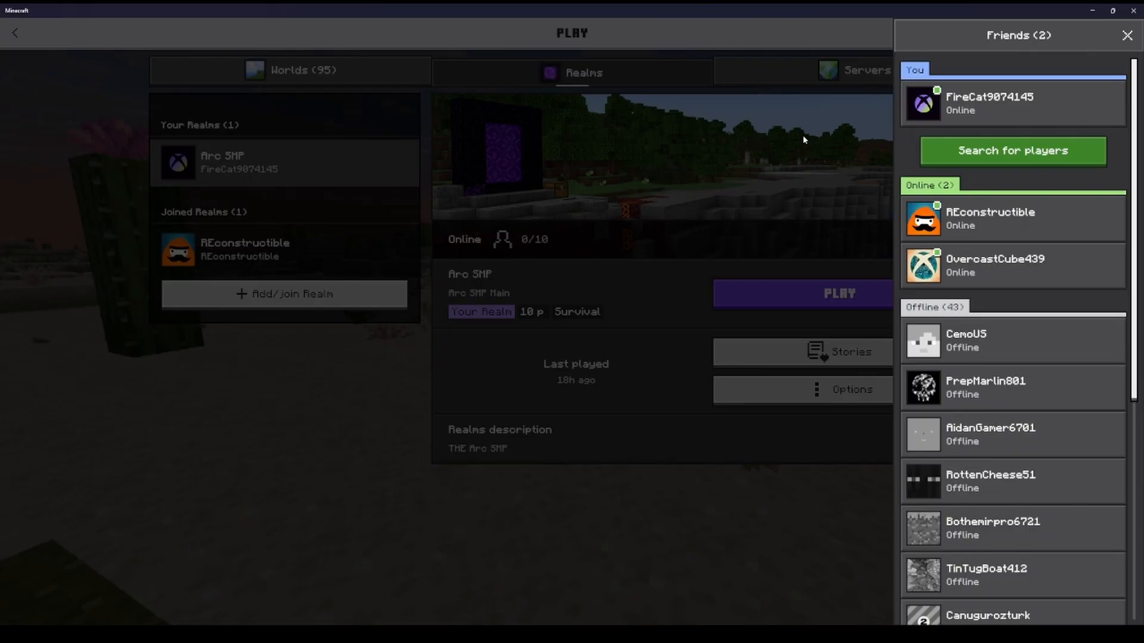
pyautogui.click(802, 135)
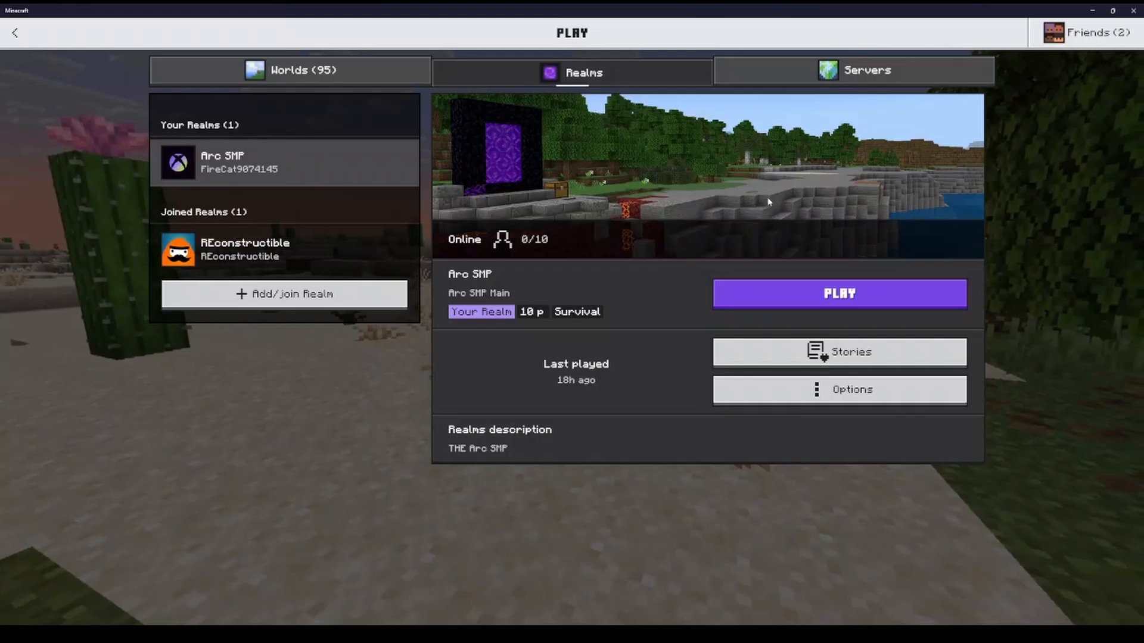
pyautogui.click(840, 305)
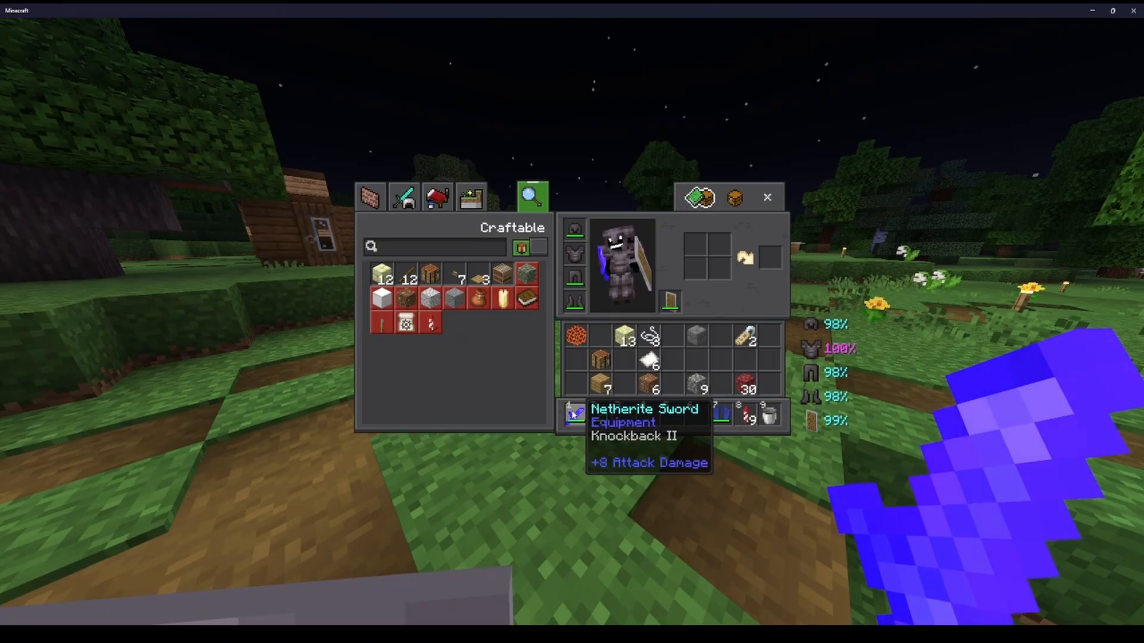
pyautogui.press('e')
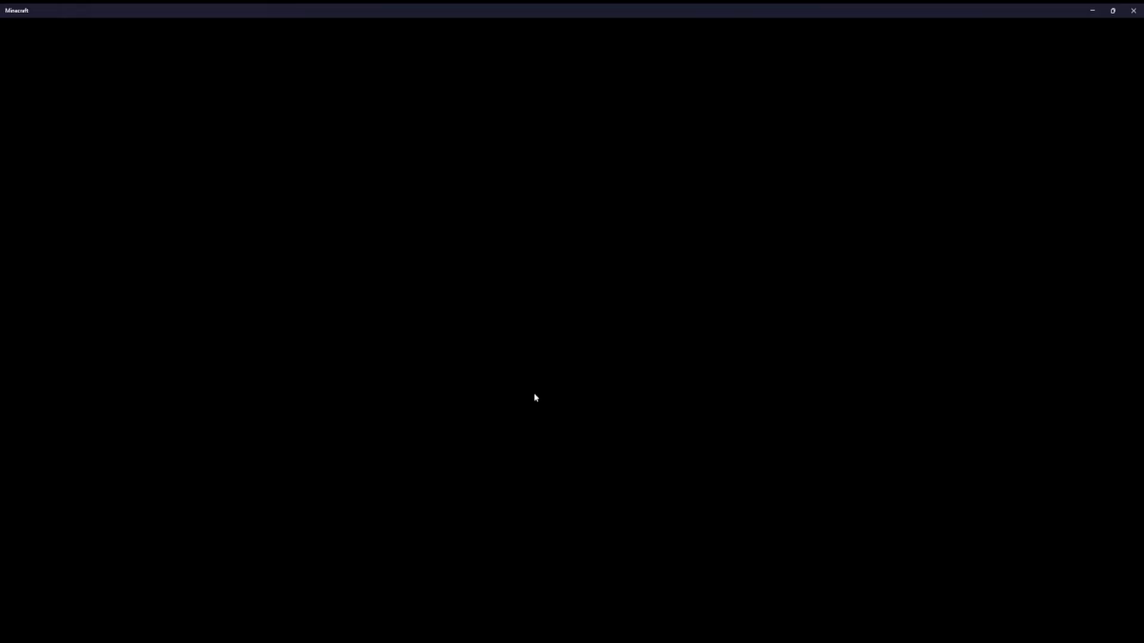